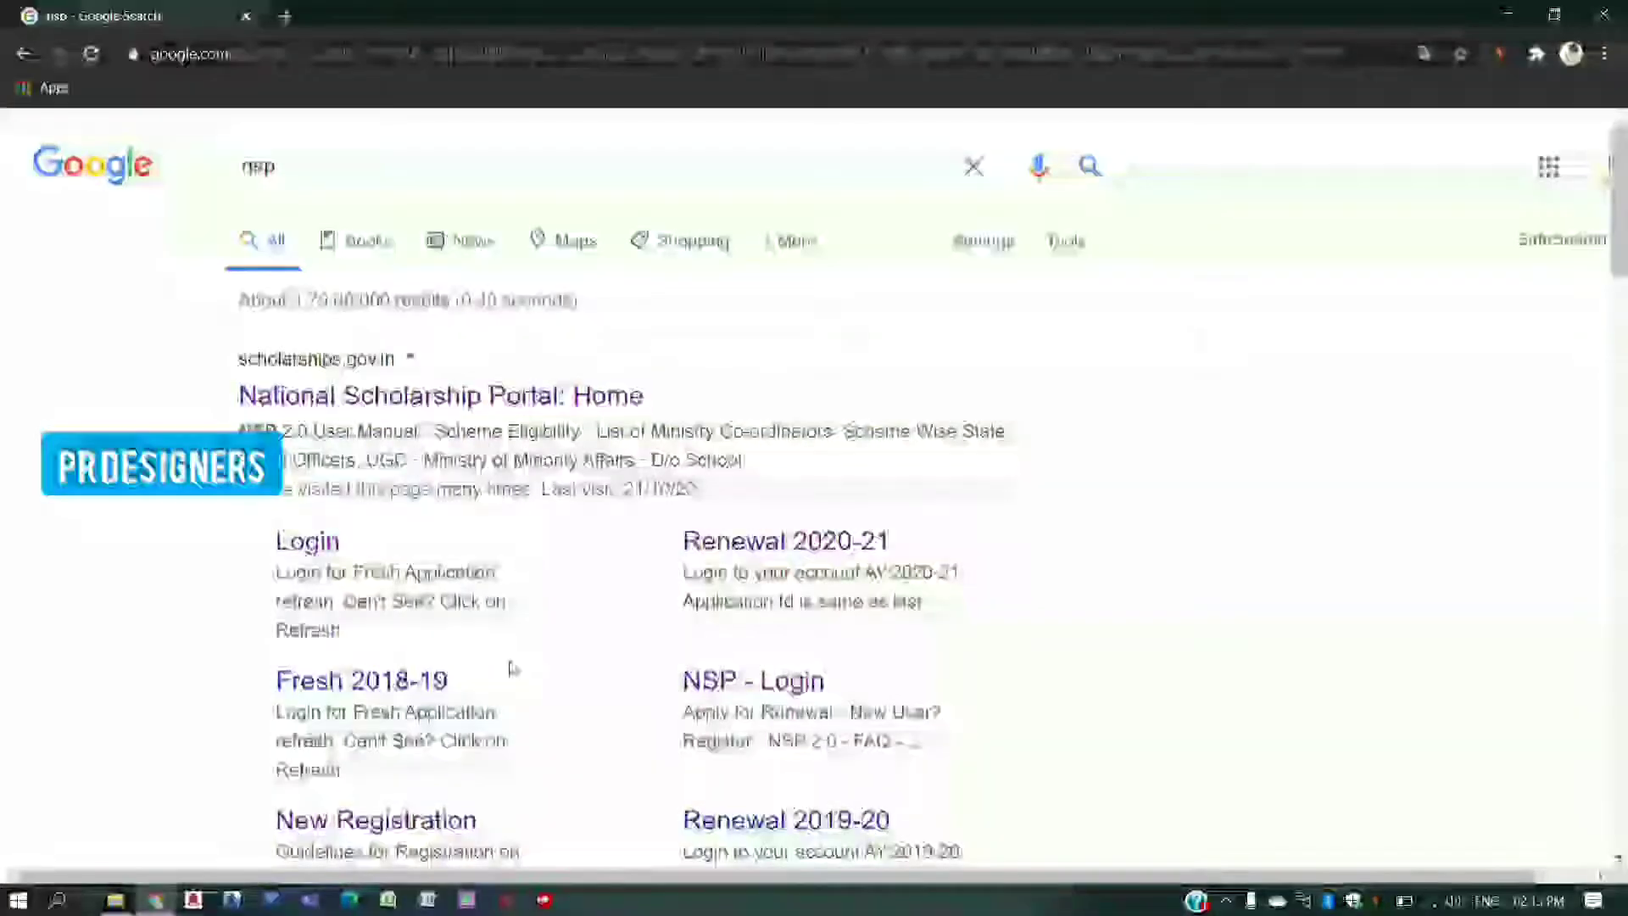
# - From the Google results for 'nsp', go to the National Scholarship Portal's fresh-application login page
pyautogui.scroll(-1, 521, 669)
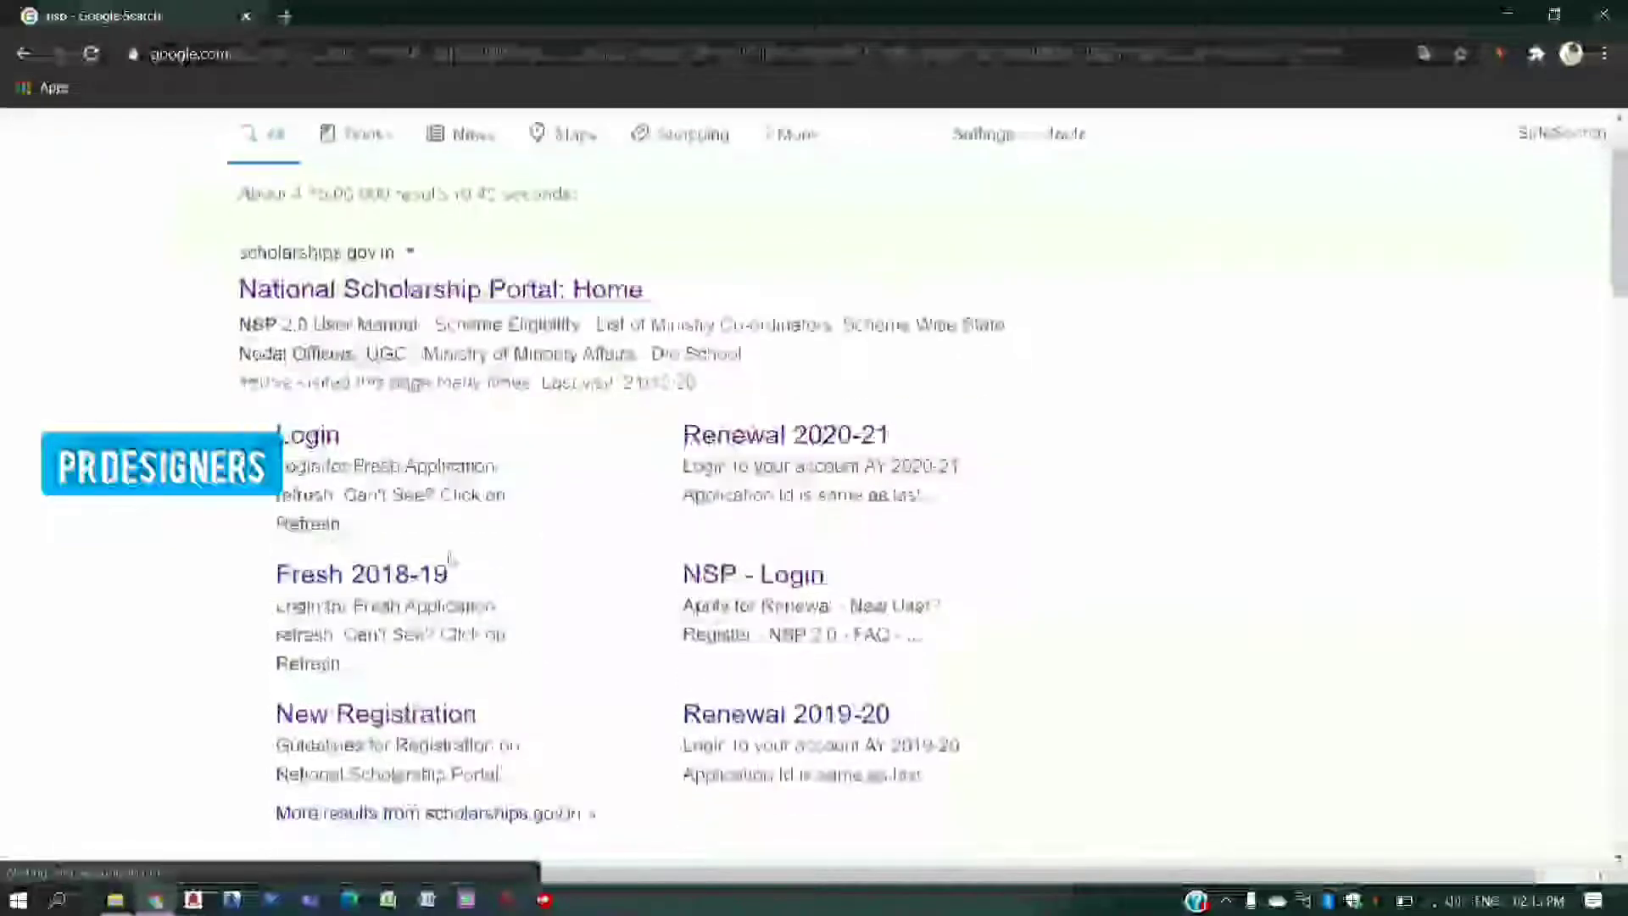
pyautogui.click(322, 452)
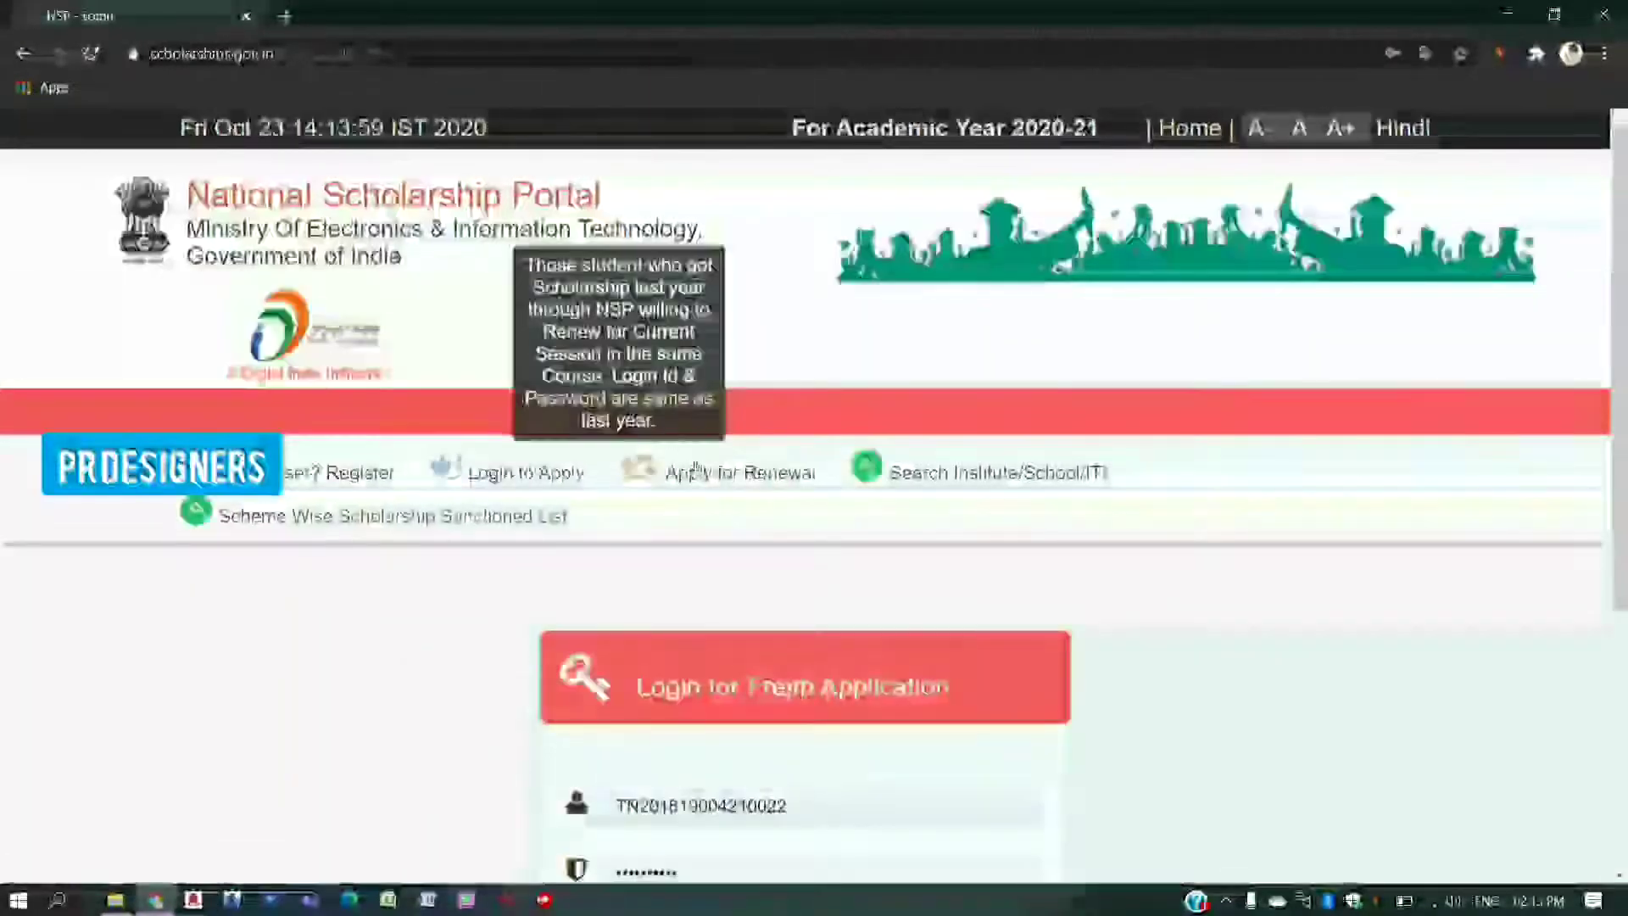
# - Replace the prefilled user ID with the applicant's application ID
pyautogui.scroll(-3, 695, 469)
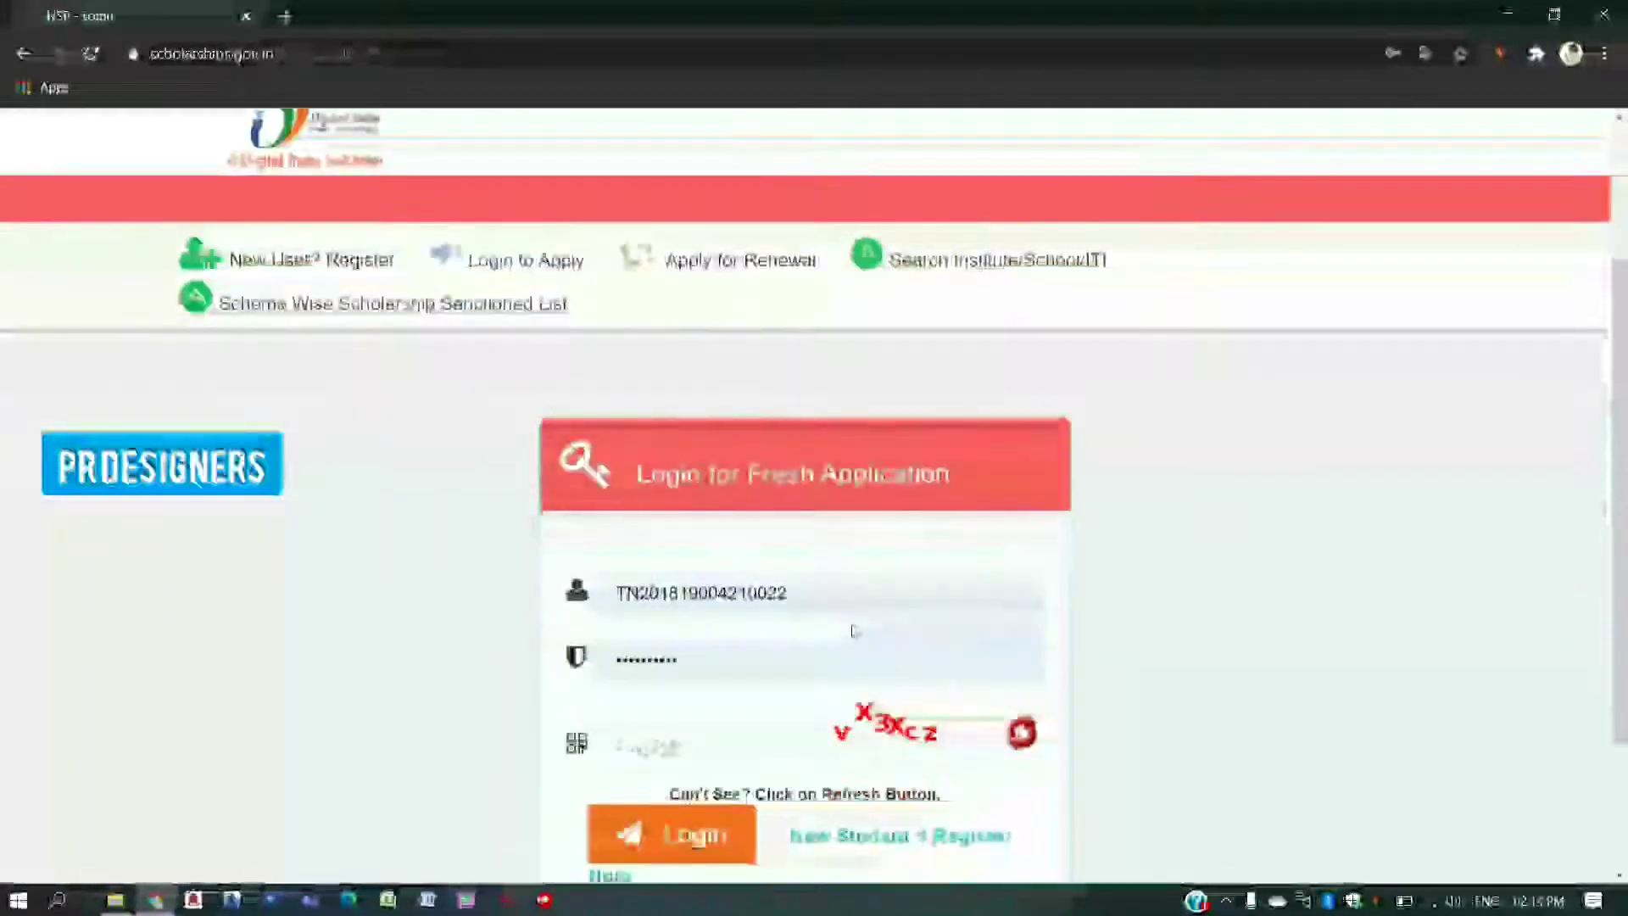
pyautogui.click(839, 591)
pyautogui.press('BackSpace')
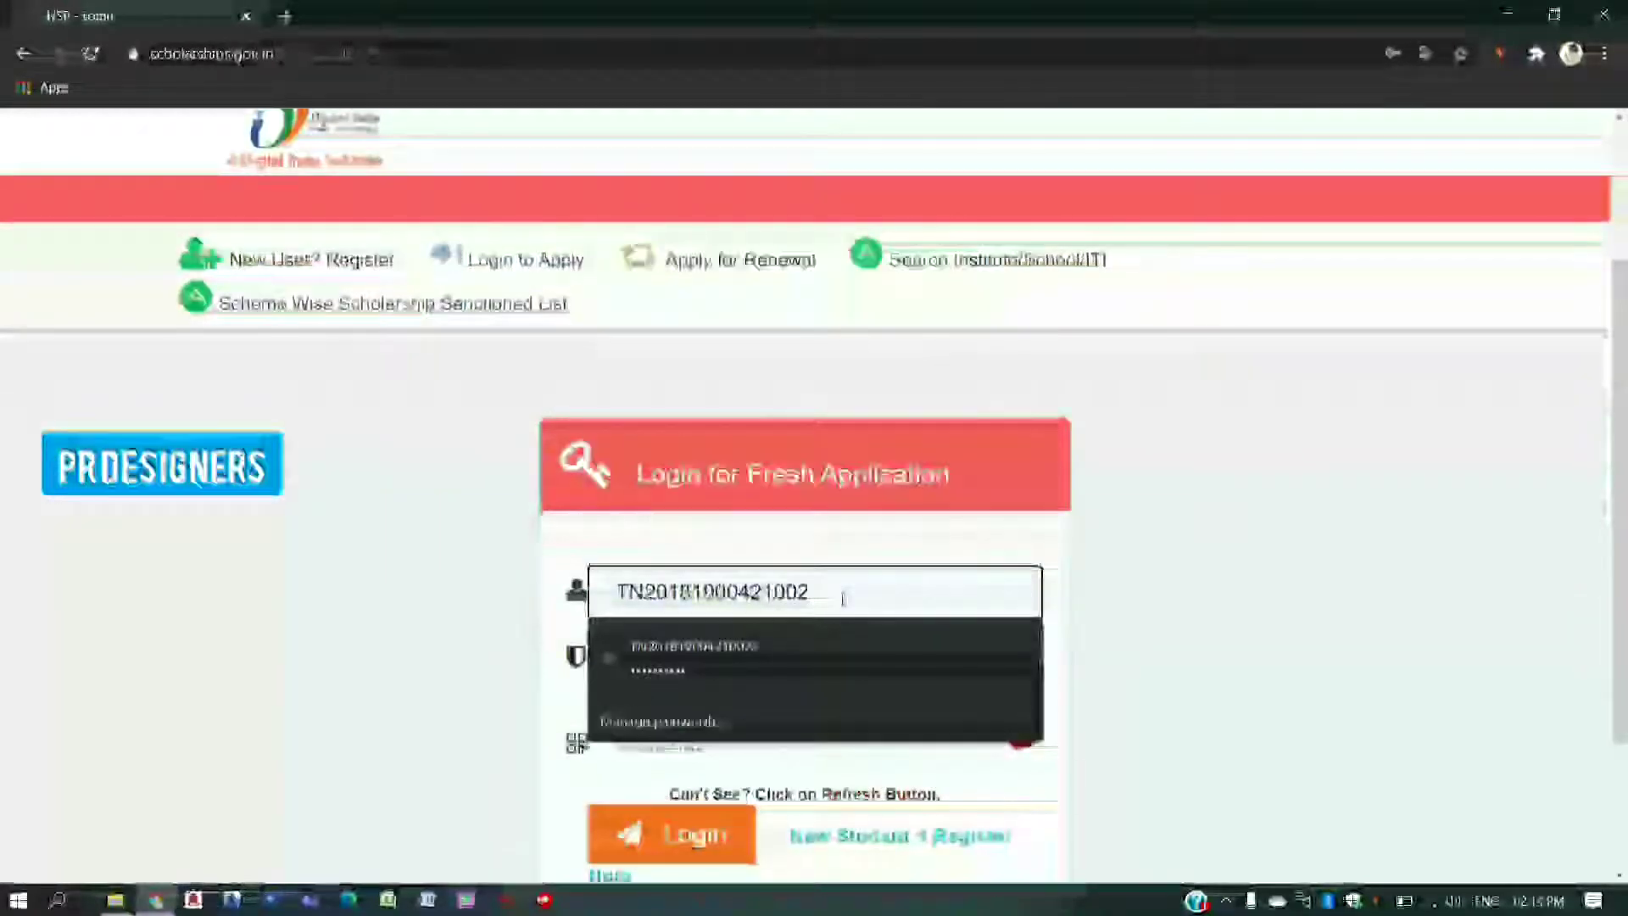
pyautogui.press('BackSpace')
pyautogui.press('BackSpace')
pyautogui.press('BackSpace')
pyautogui.press('BackSpace')
pyautogui.press('BackSpace')
pyautogui.press('BackSpace')
pyautogui.press('BackSpace')
pyautogui.press('BackSpace')
pyautogui.press('BackSpace')
pyautogui.press('BackSpace')
pyautogui.press('BackSpace')
pyautogui.press('BackSpace')
pyautogui.press('BackSpace')
pyautogui.press('BackSpace')
pyautogui.press('BackSpace')
pyautogui.press('BackSpace')
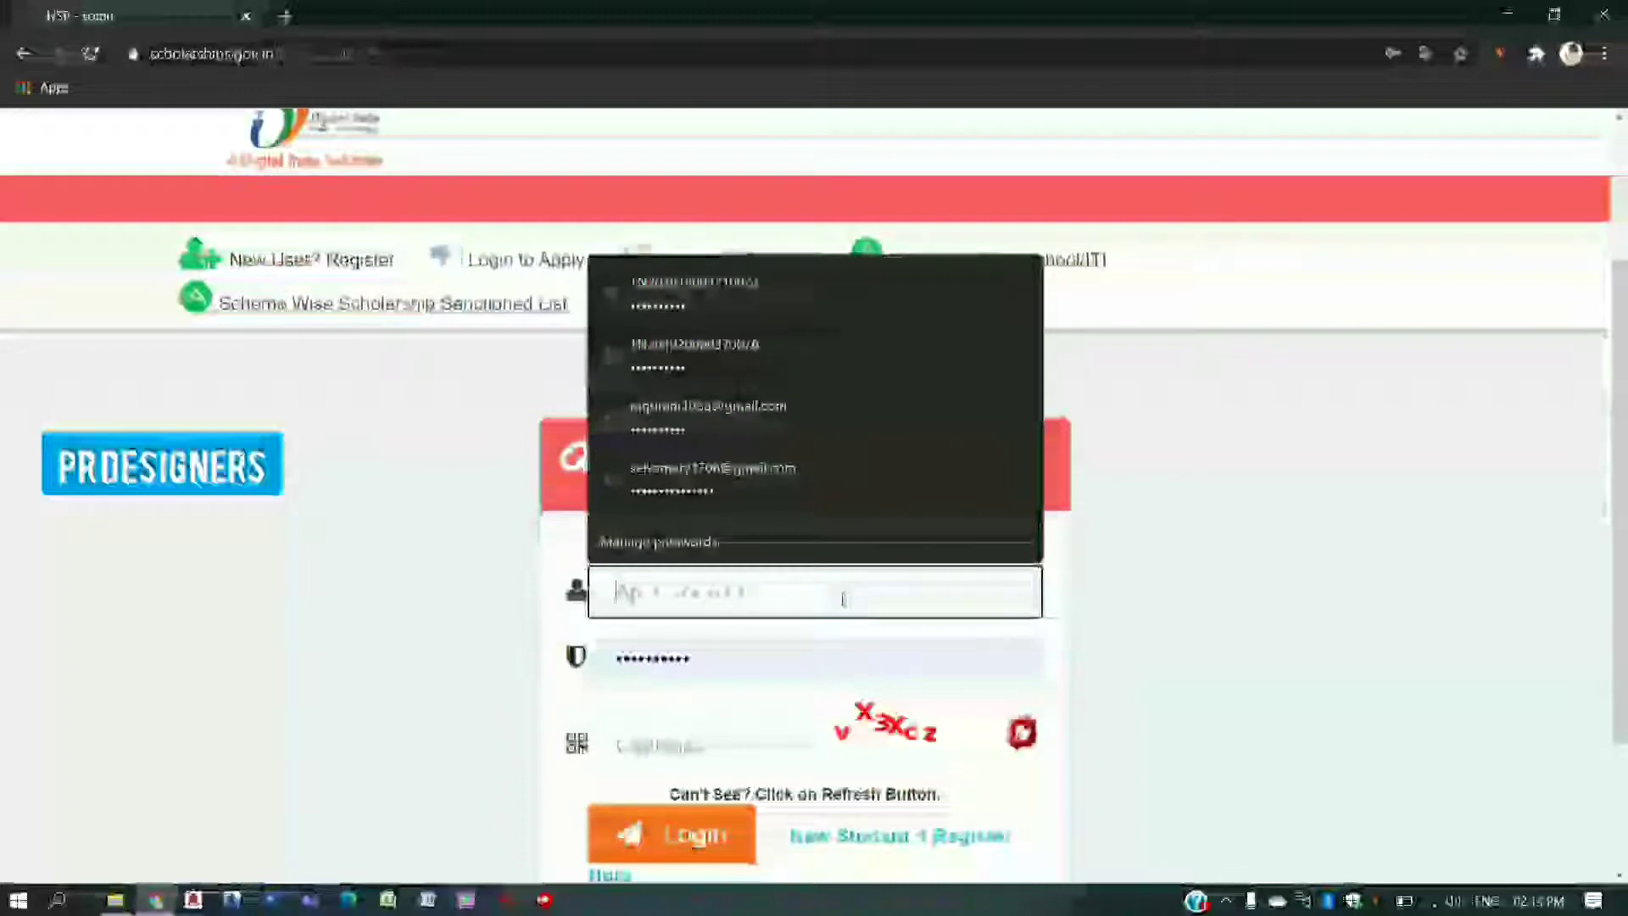
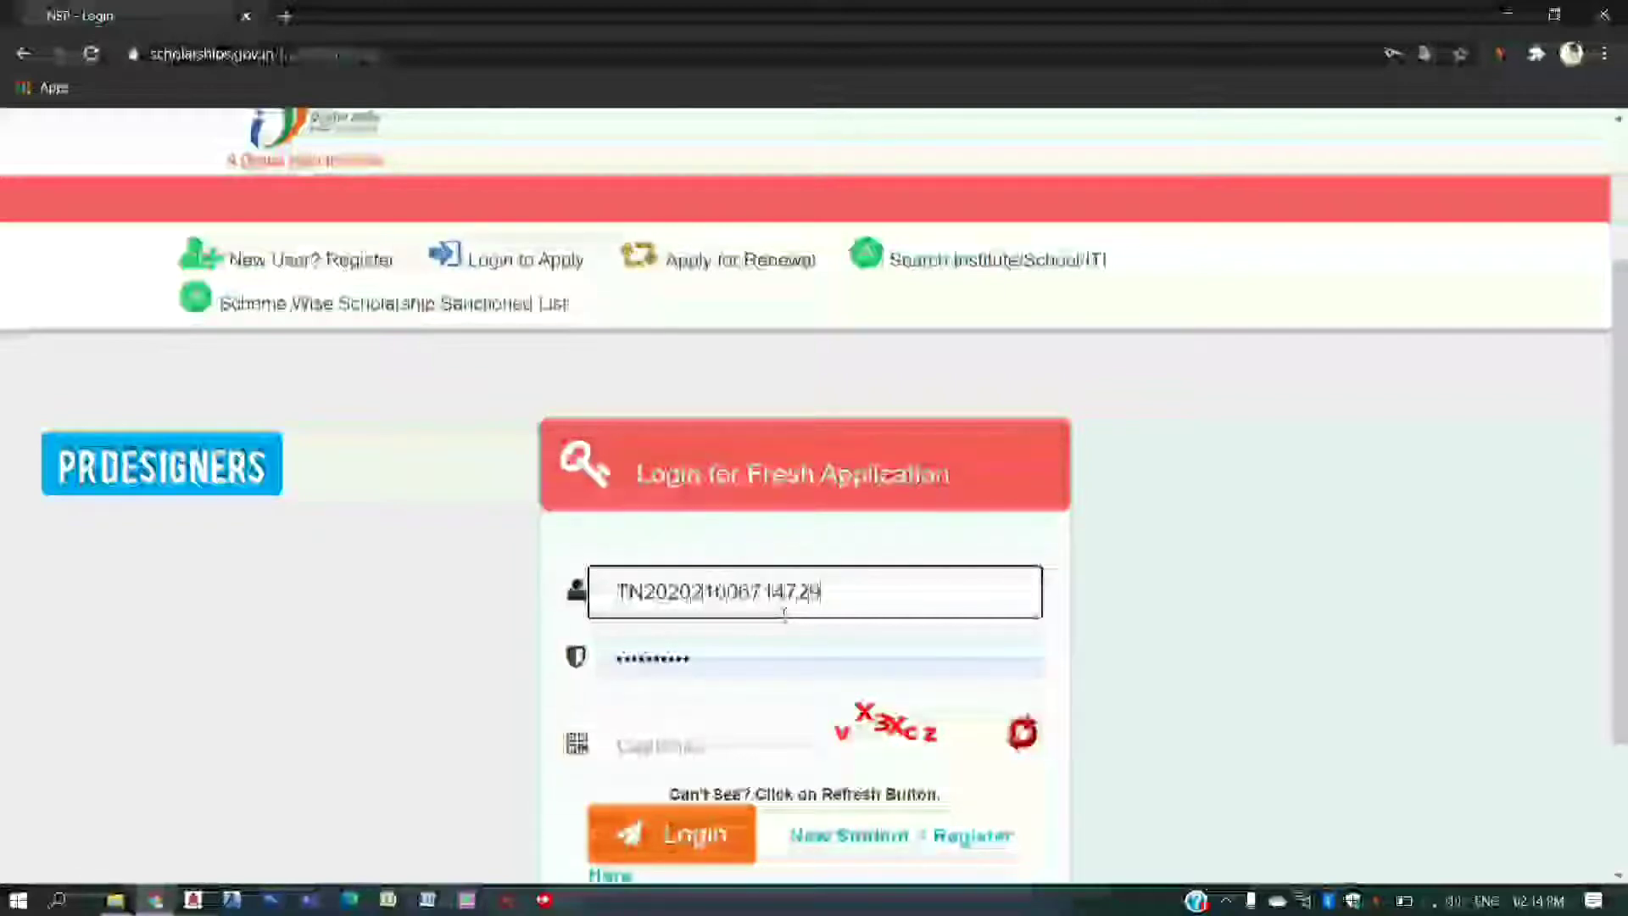
# - Re-enter the account password, fill in the captcha, and log in
pyautogui.click(695, 669)
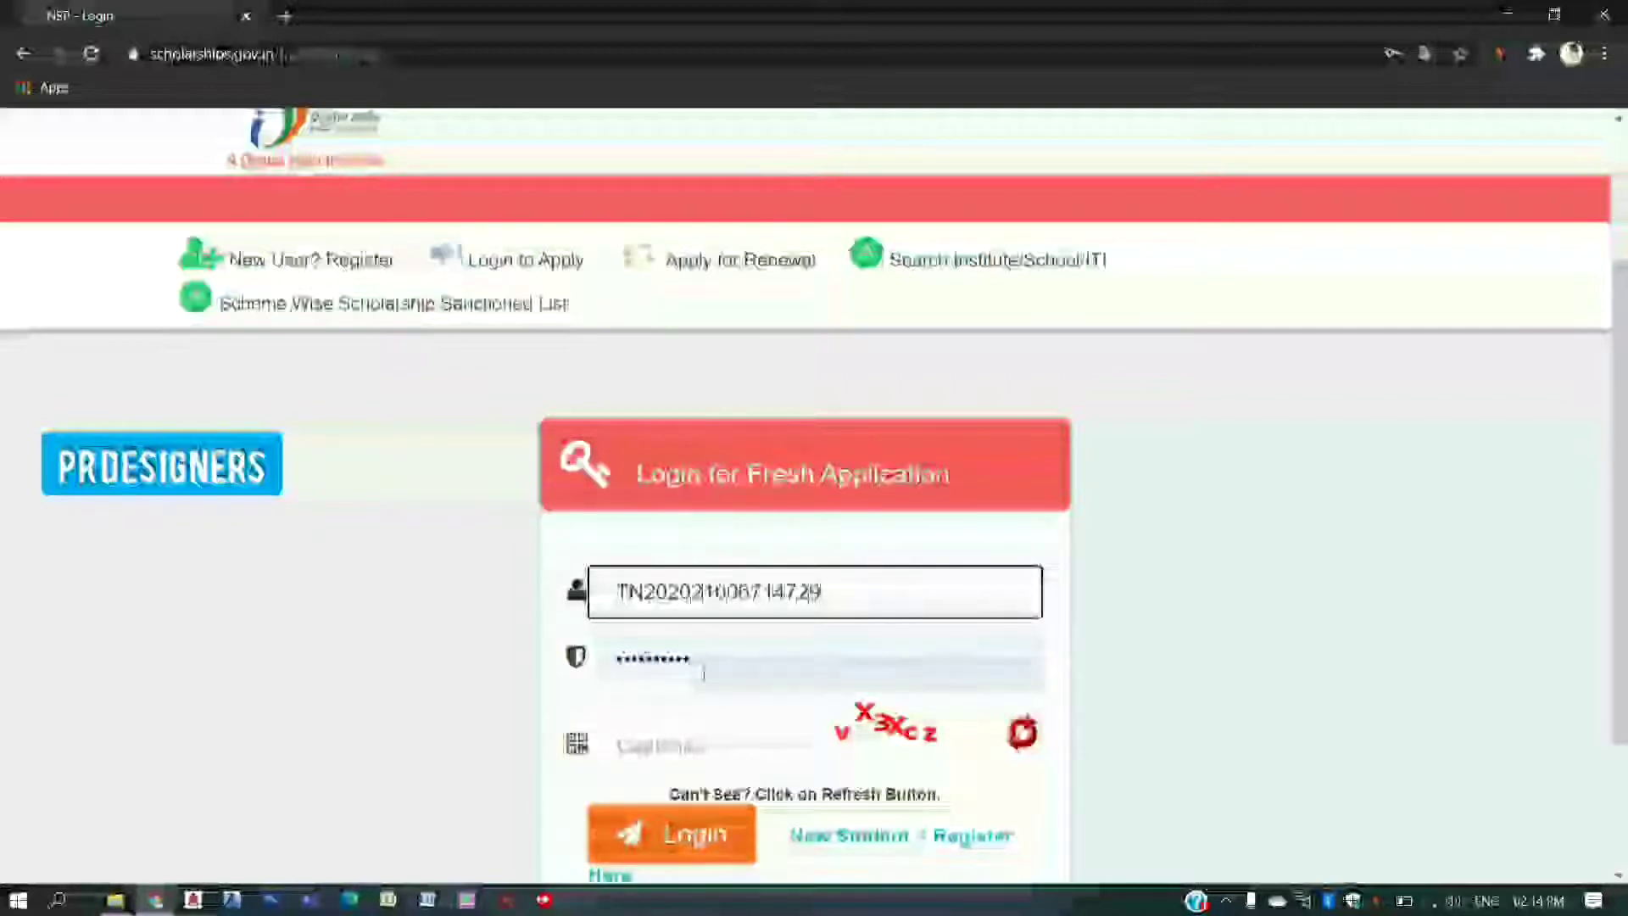
pyautogui.click(708, 659)
pyautogui.press('BackSpace')
pyautogui.press('BackSpace')
pyautogui.press('BackSpace')
pyautogui.press('BackSpace')
pyautogui.press('BackSpace')
pyautogui.press('BackSpace')
pyautogui.press('BackSpace')
pyautogui.press('BackSpace')
pyautogui.press('BackSpace')
pyautogui.press('BackSpace')
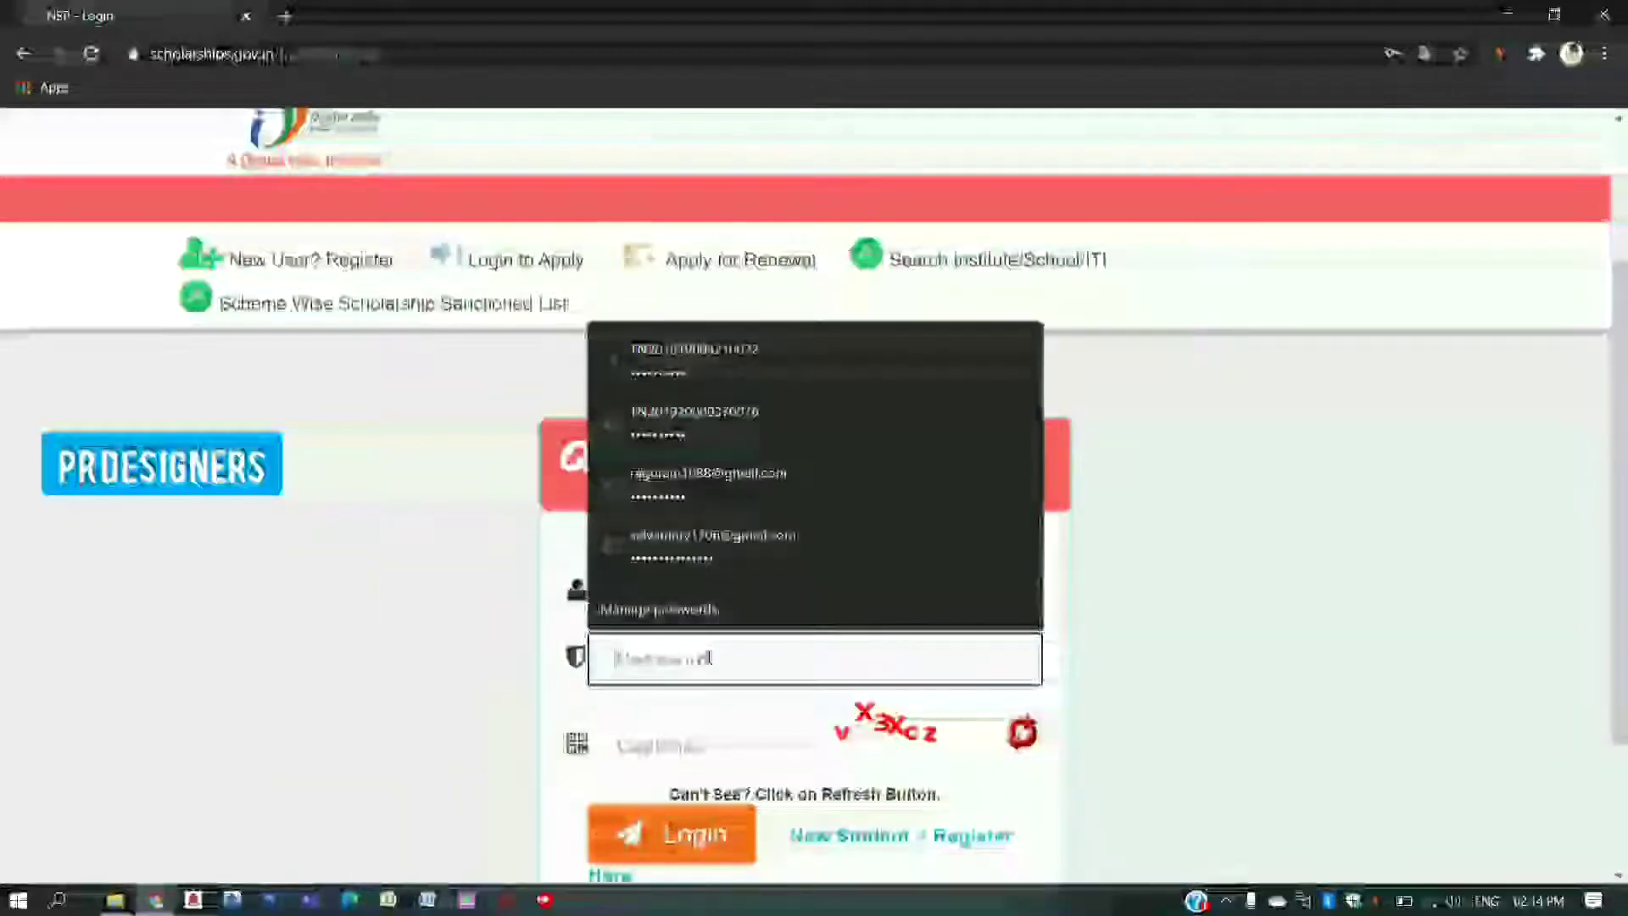
pyautogui.write('a')
pyautogui.press('BackSpace')
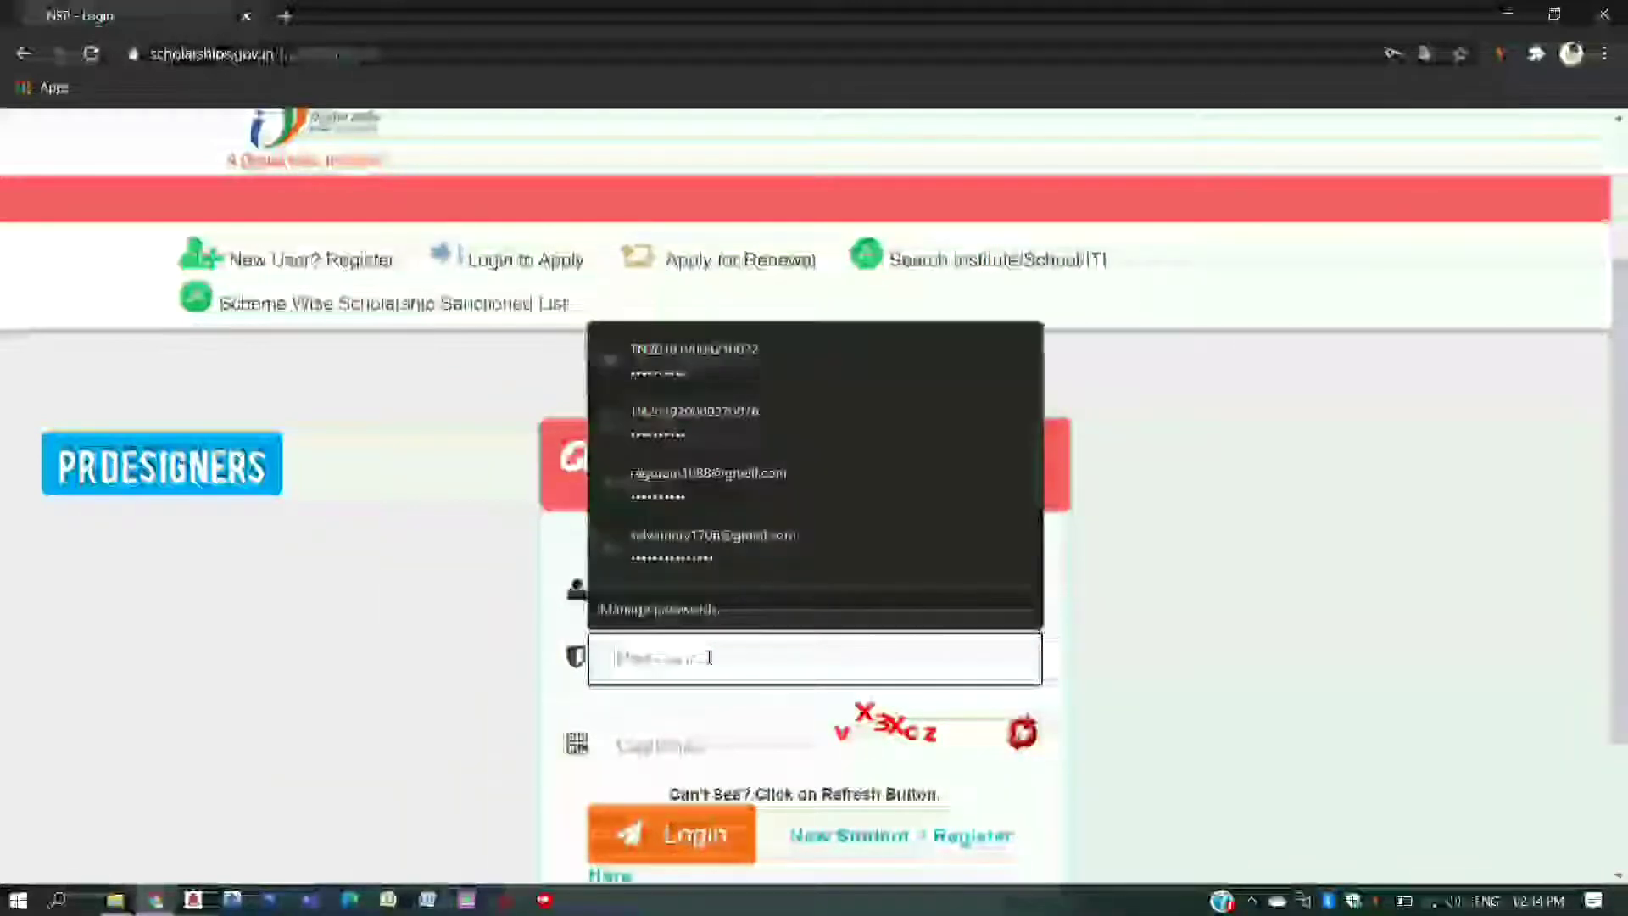
pyautogui.write('a')
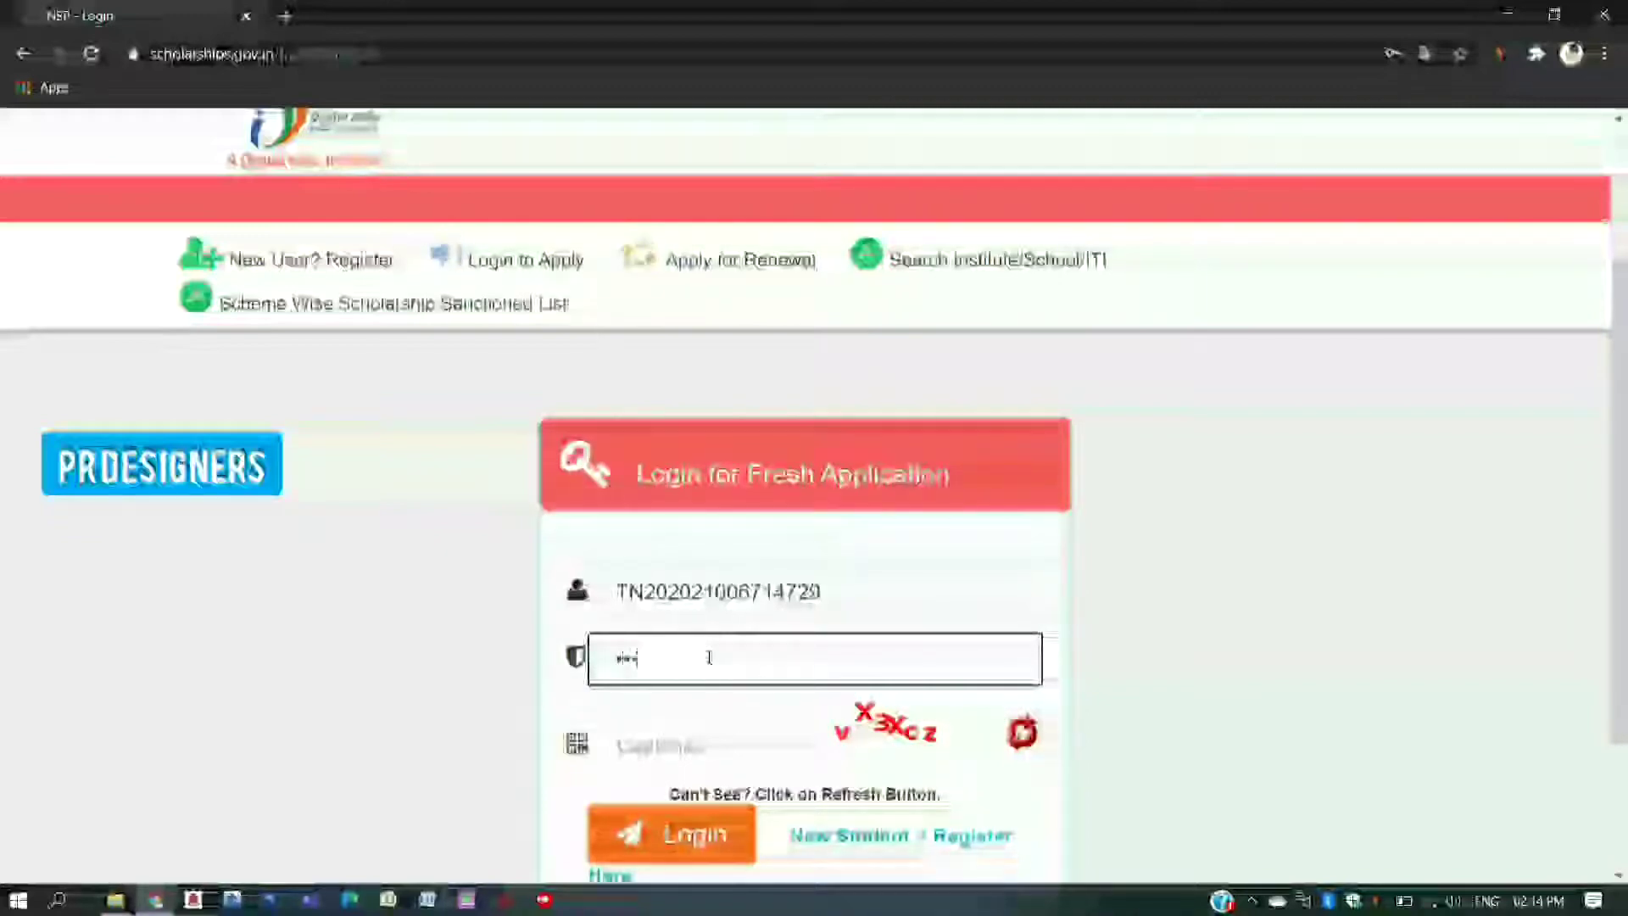
pyautogui.write('a')
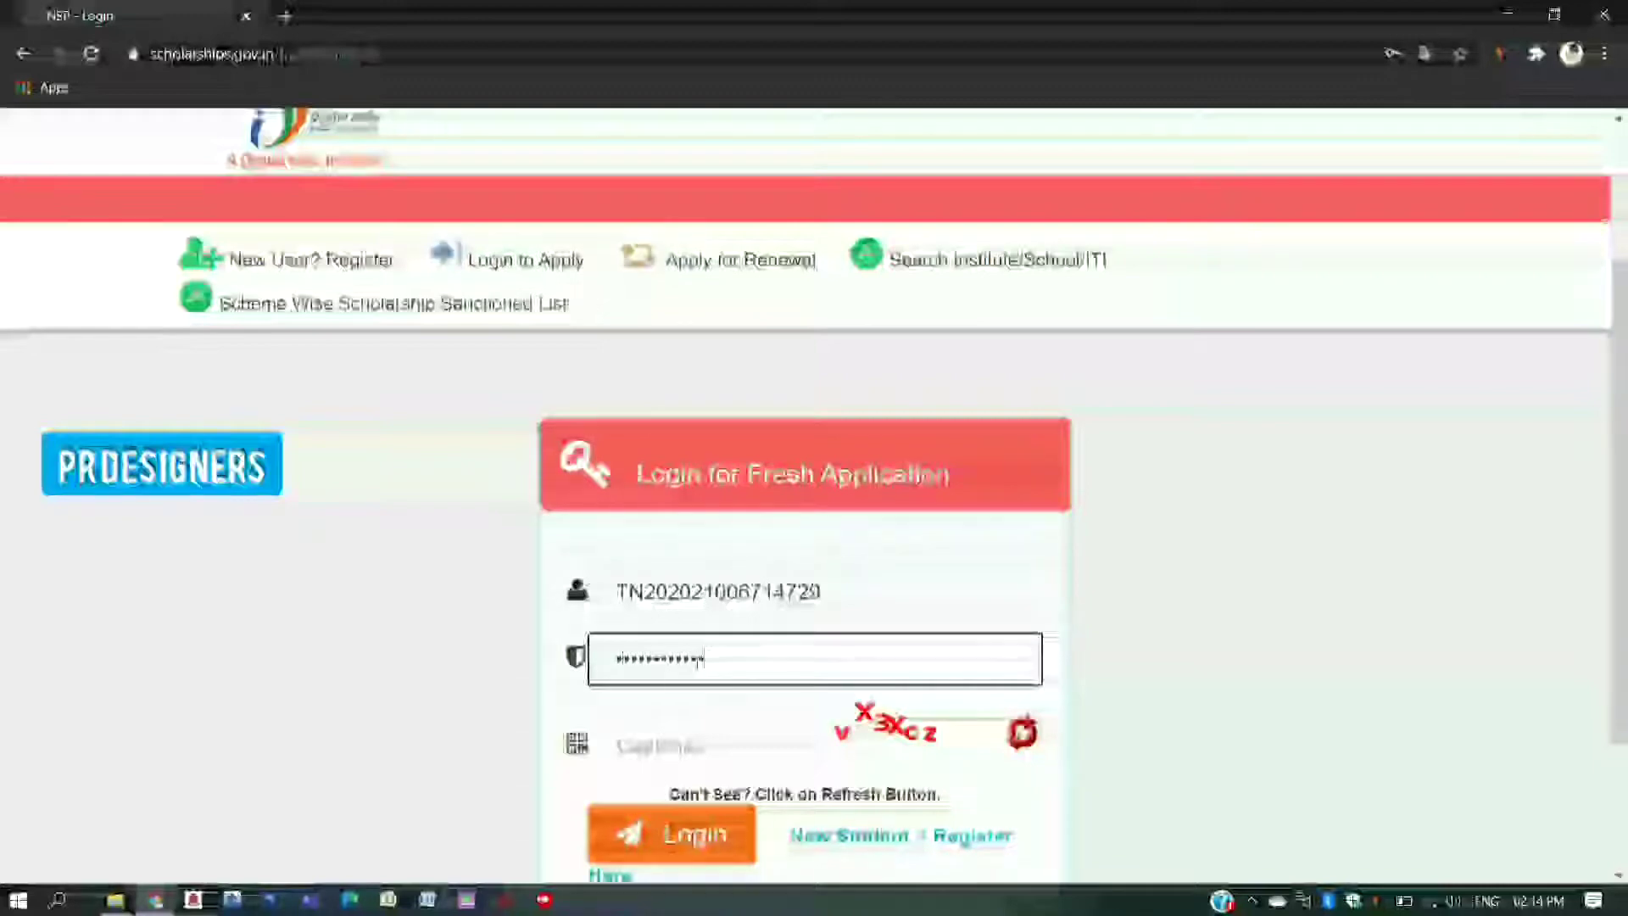
pyautogui.click(674, 745)
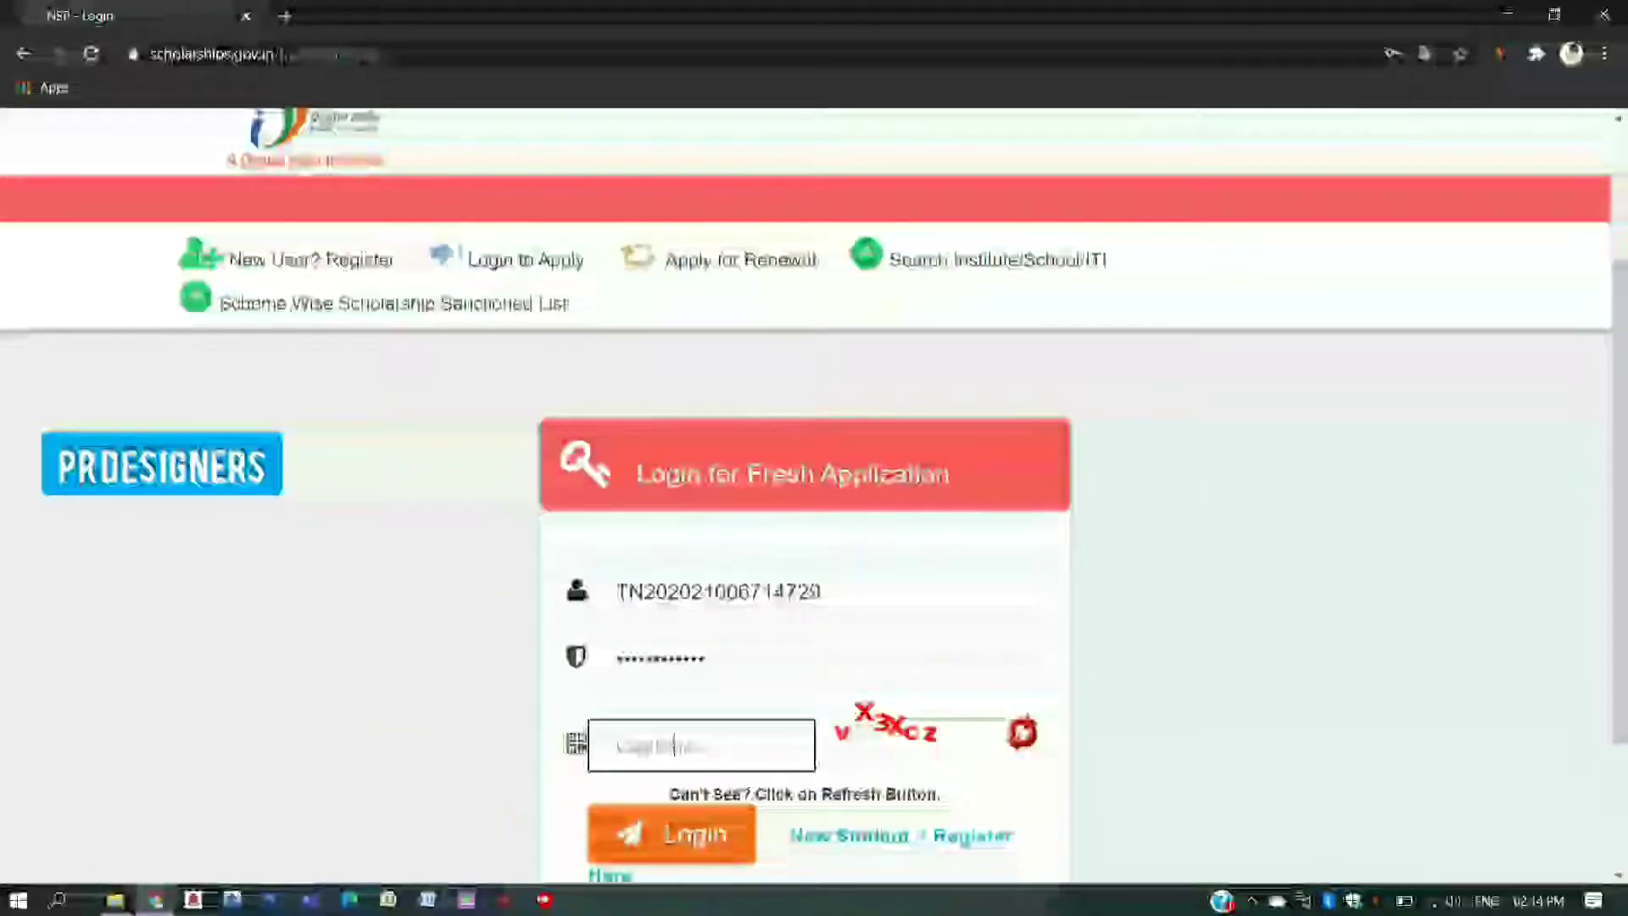
pyautogui.write('vX3Xcz')
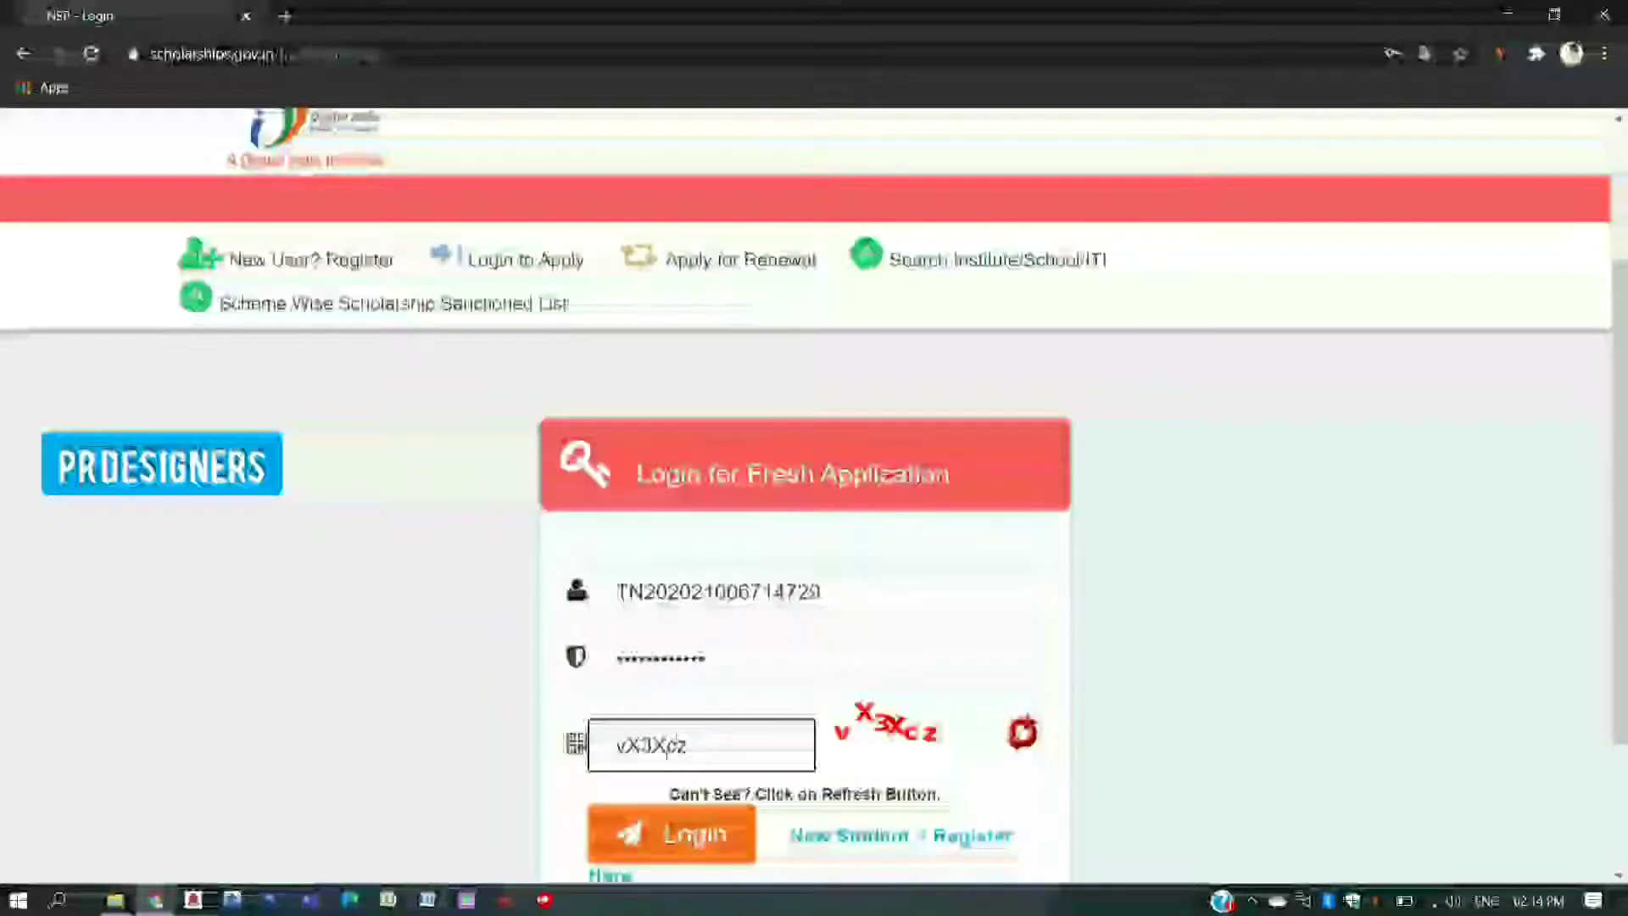
pyautogui.click(653, 833)
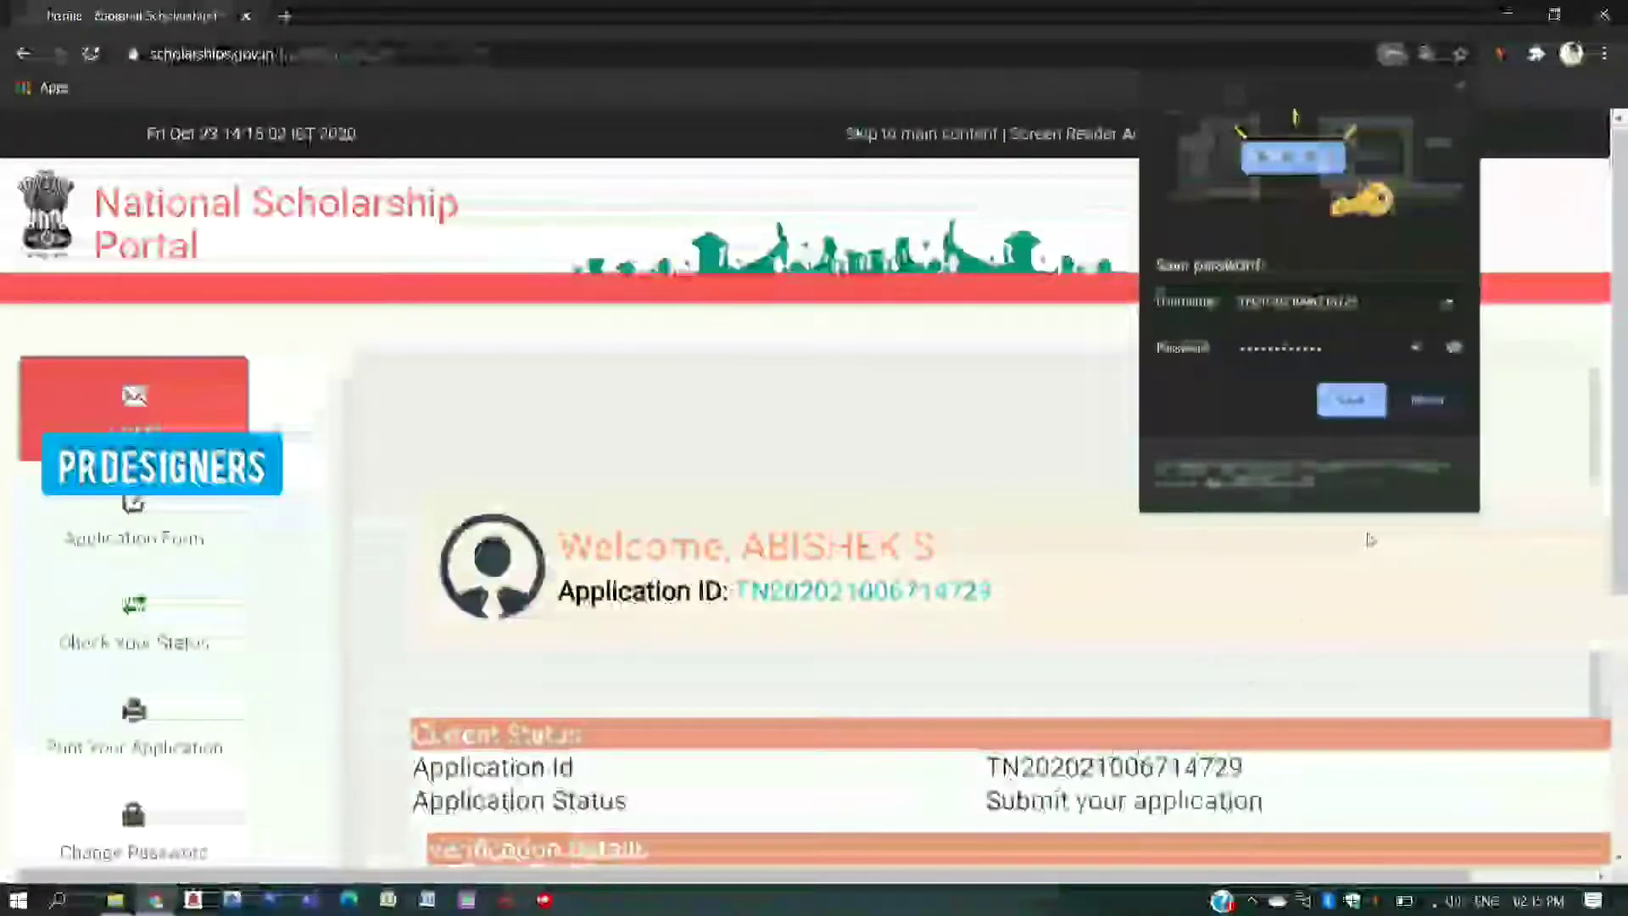
# - Save the login in Chrome, review the application status, then go to the Application Form
pyautogui.click(1348, 400)
pyautogui.scroll(-2, 1252, 542)
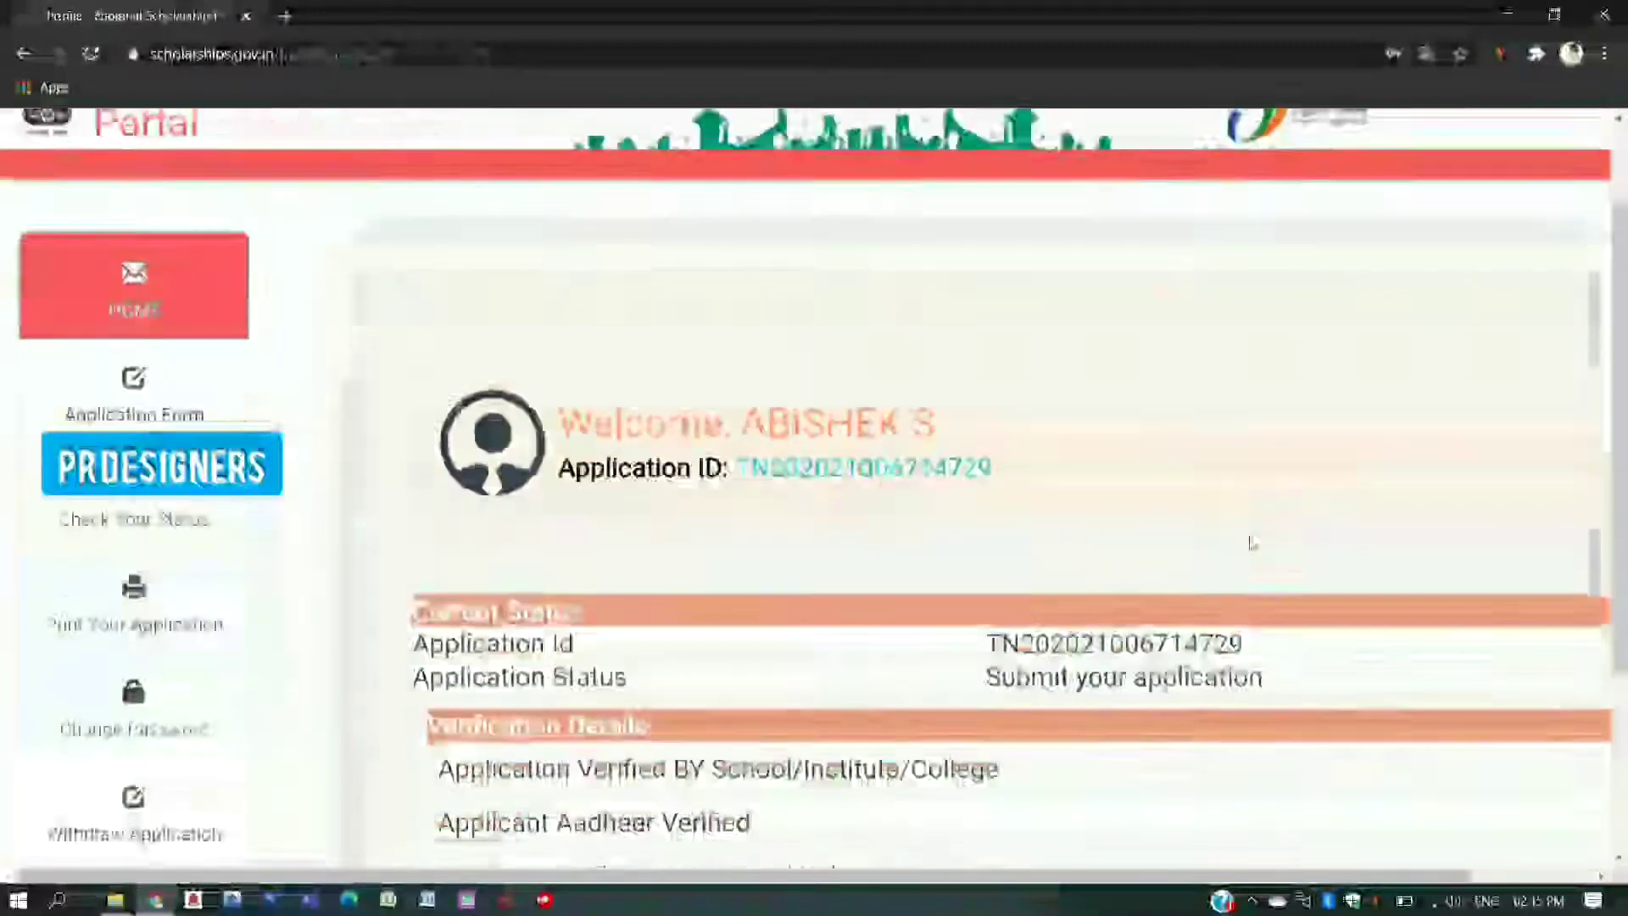
pyautogui.scroll(-3, 1252, 542)
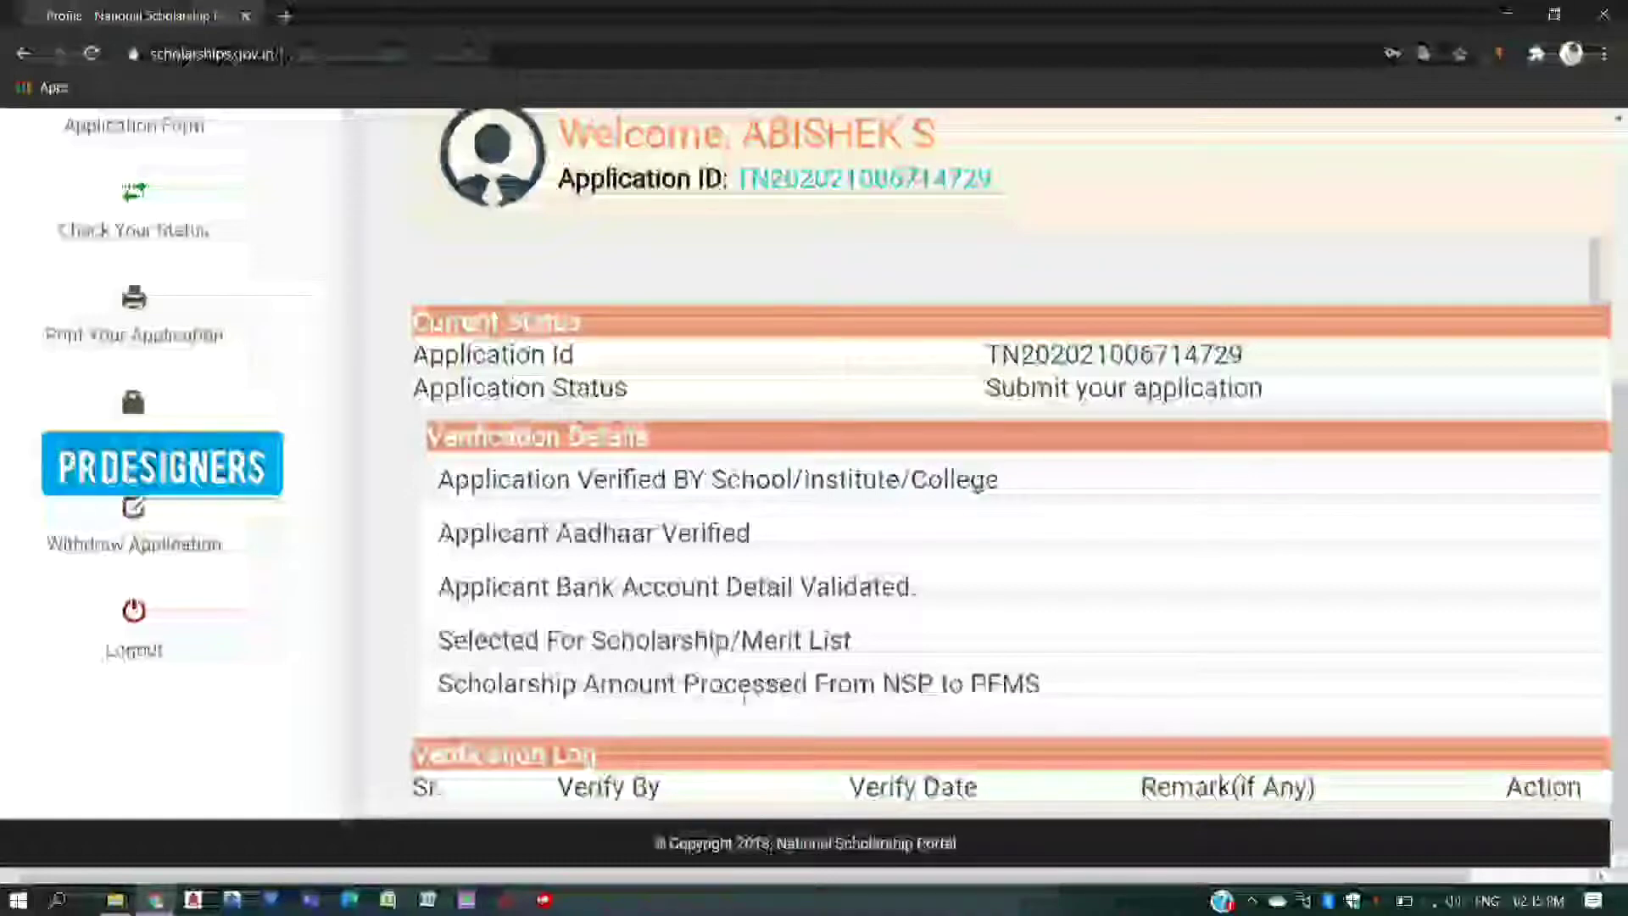
pyautogui.scroll(3, 933, 509)
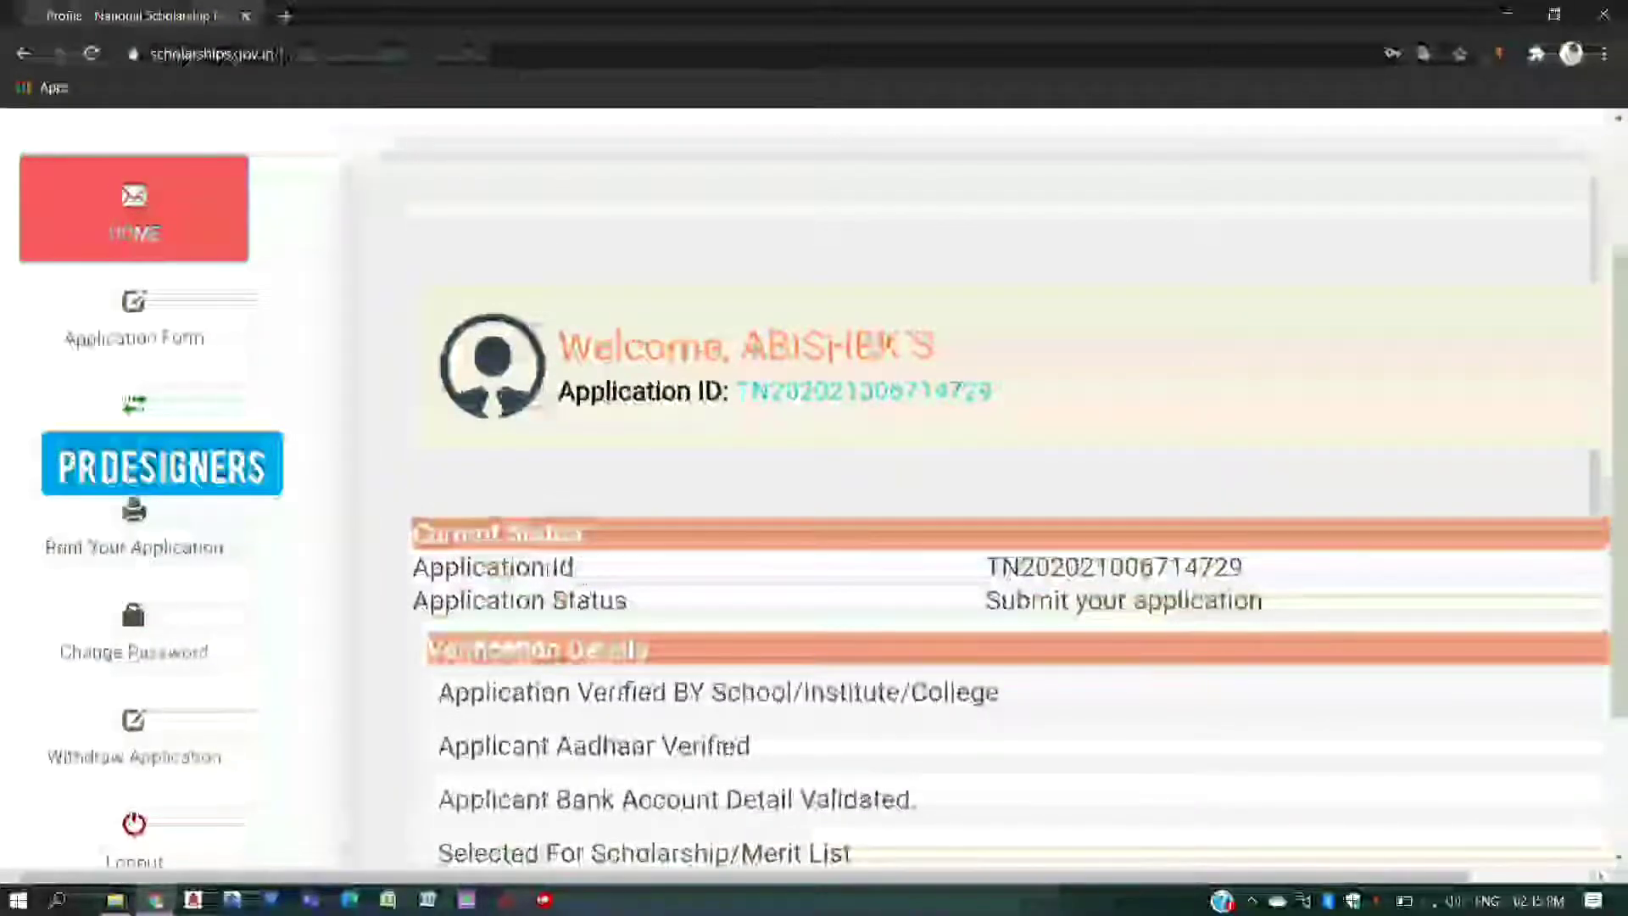
pyautogui.click(140, 322)
# - Set religion to Christian and community category to OBC
pyautogui.scroll(-1, 623, 305)
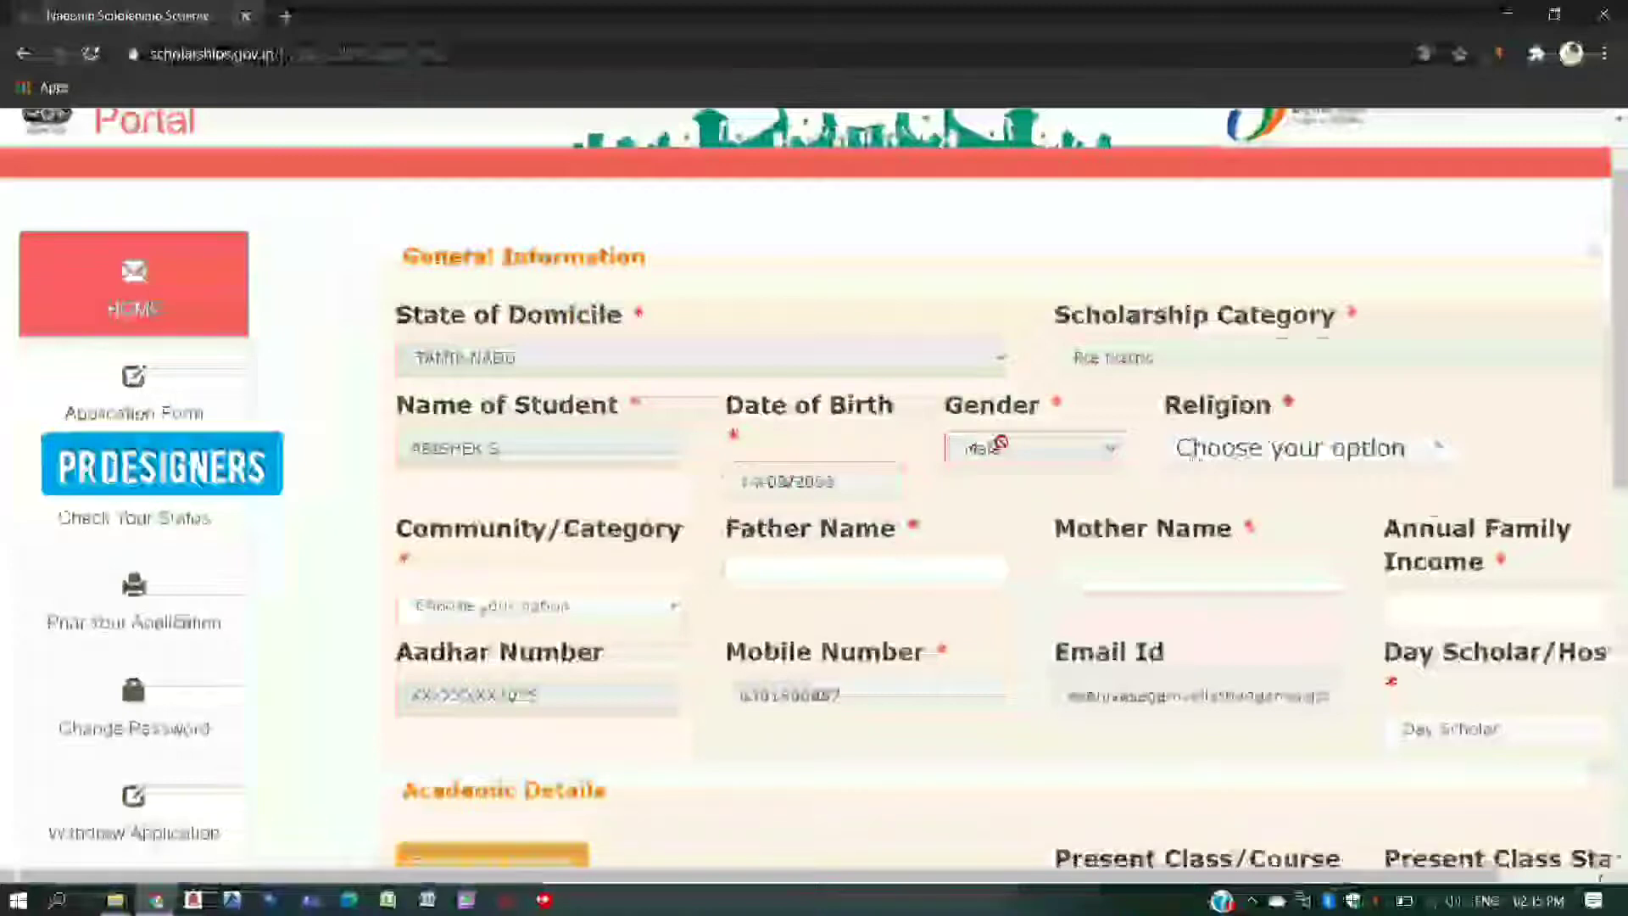
pyautogui.click(1255, 449)
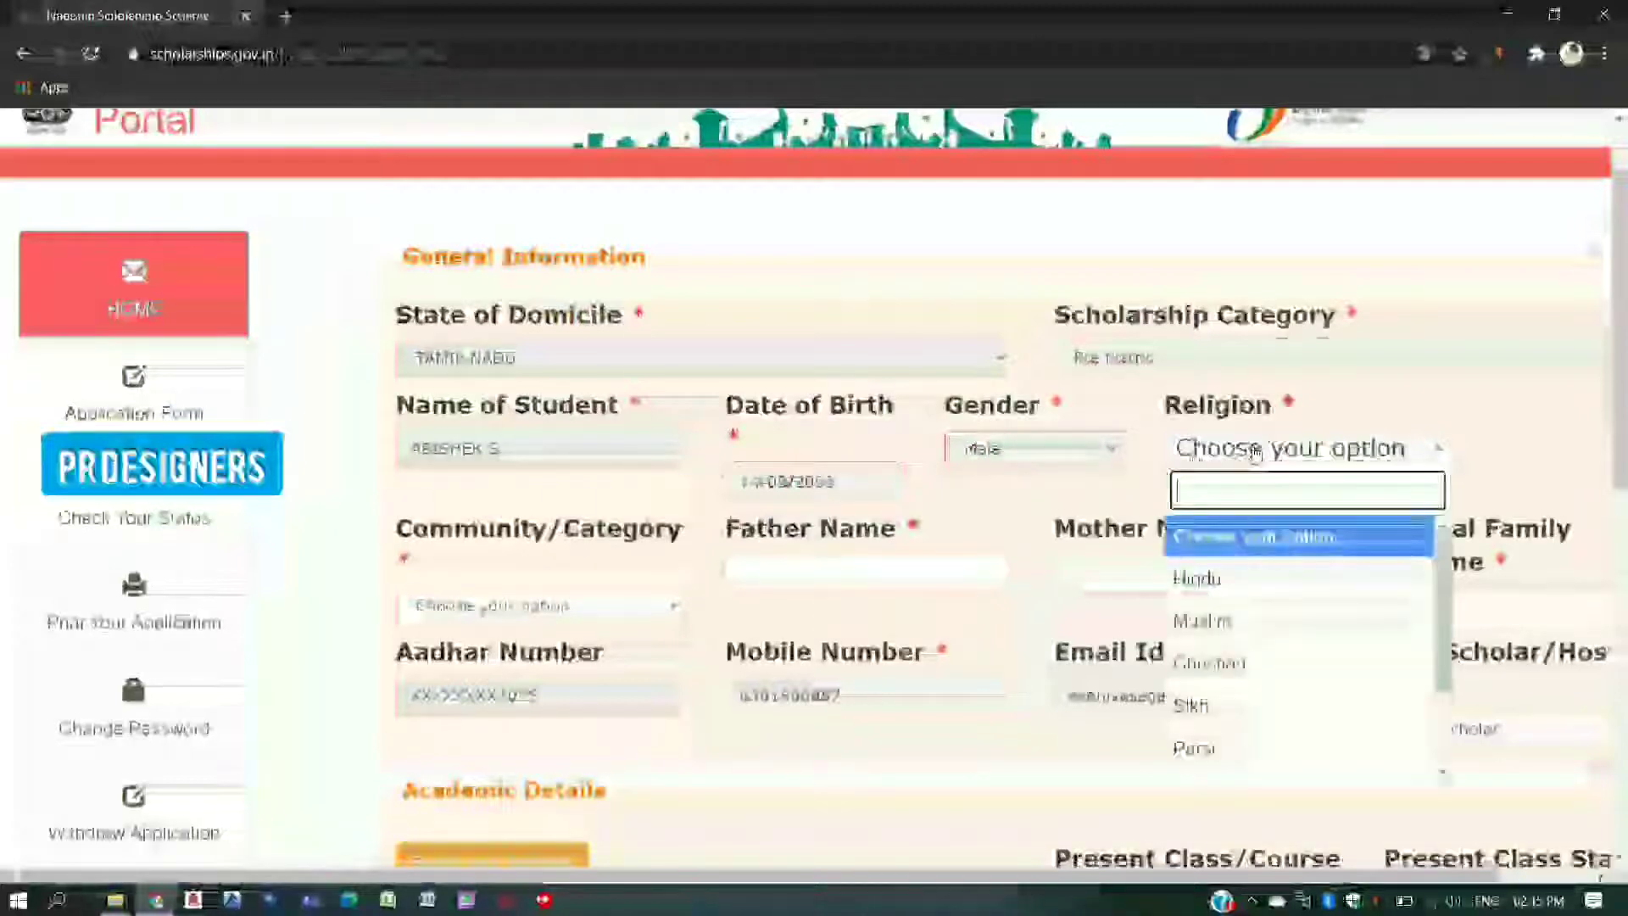
pyautogui.click(1235, 662)
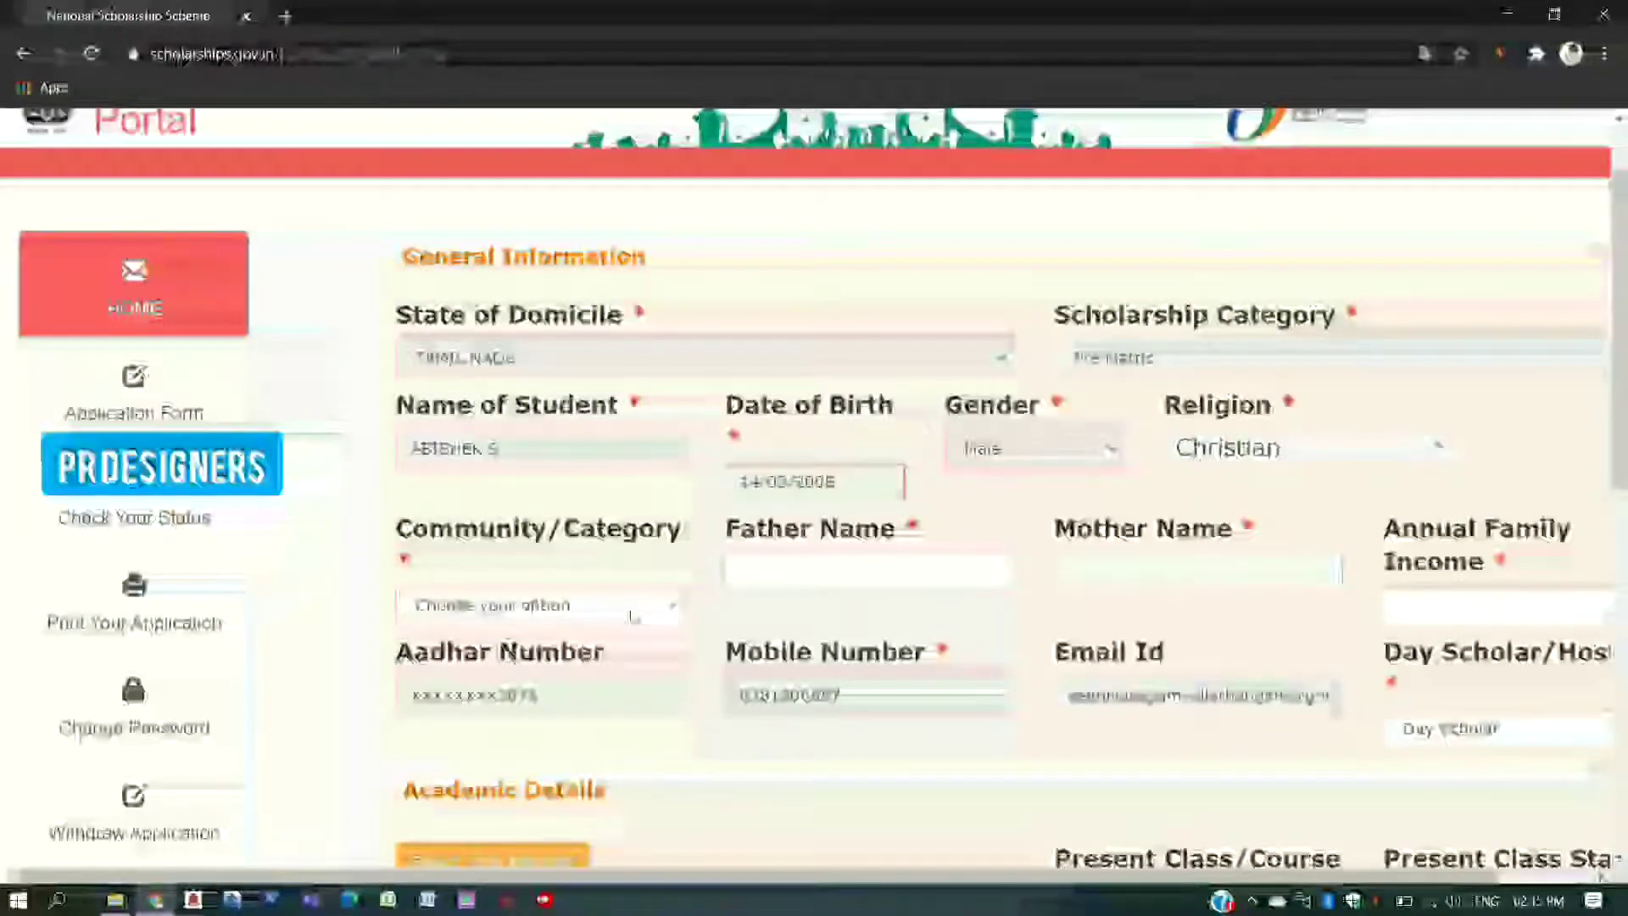
pyautogui.click(633, 613)
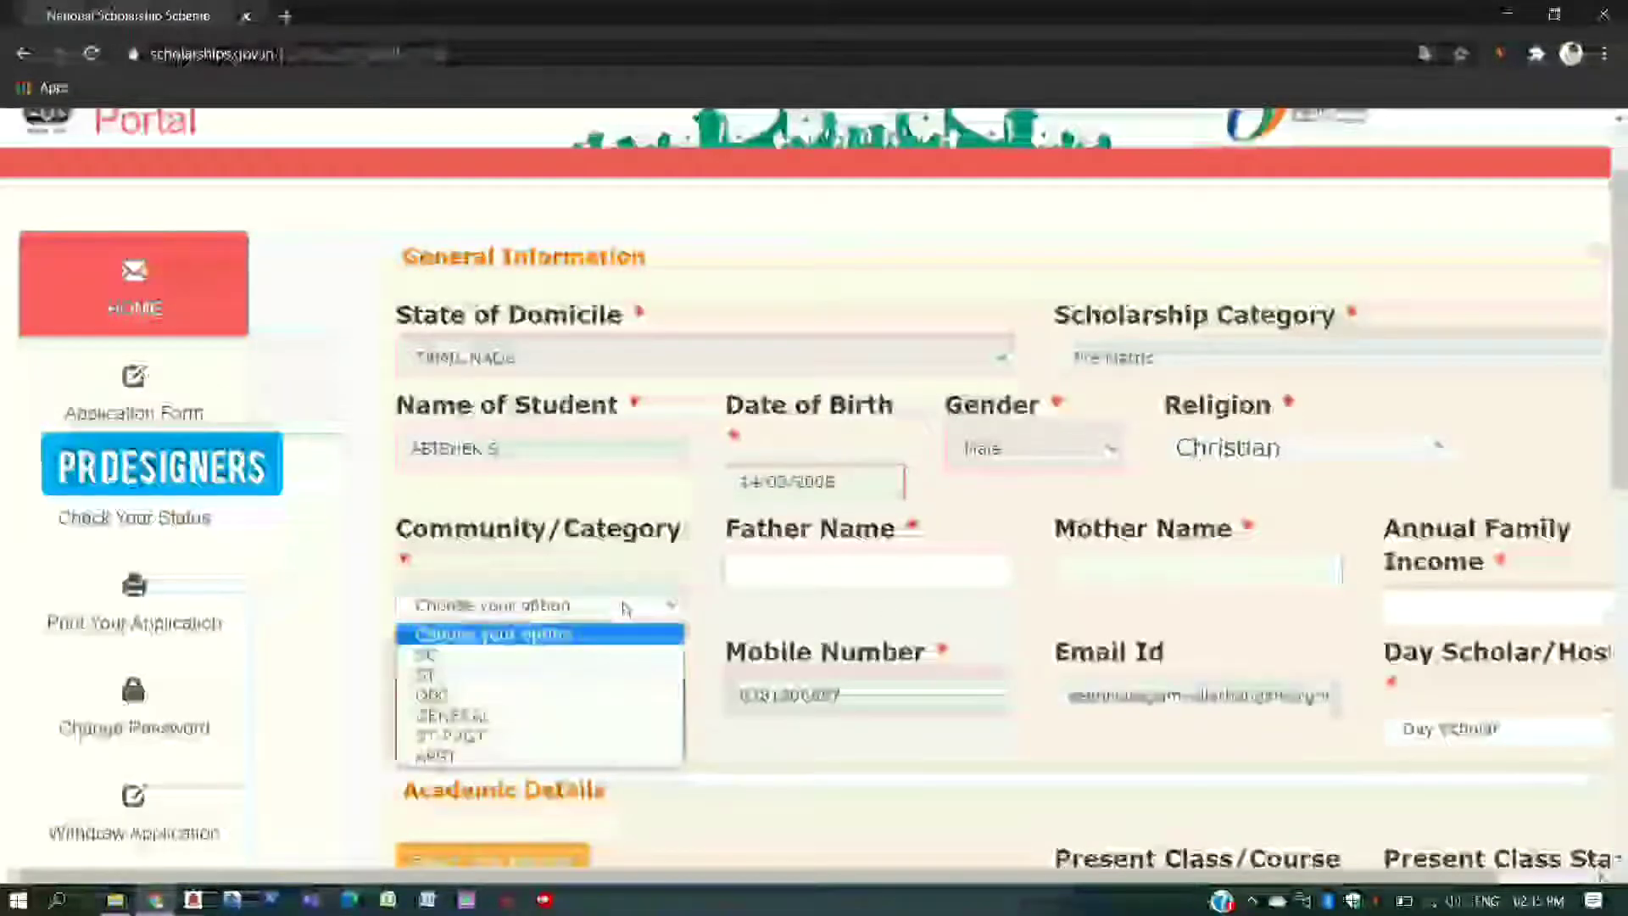
pyautogui.click(572, 694)
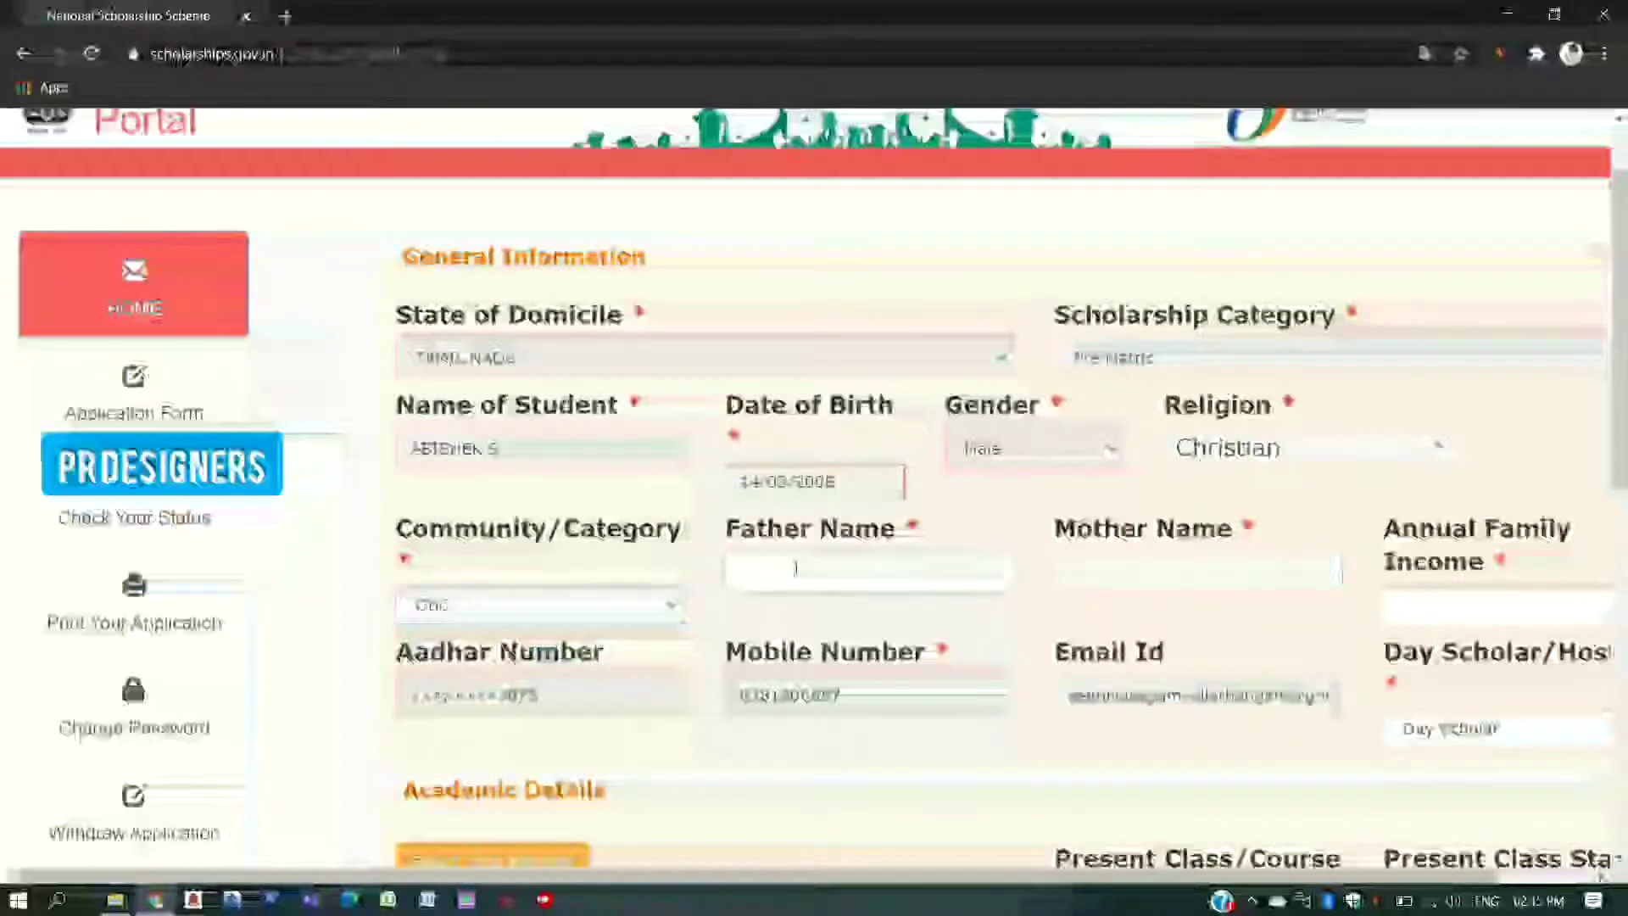
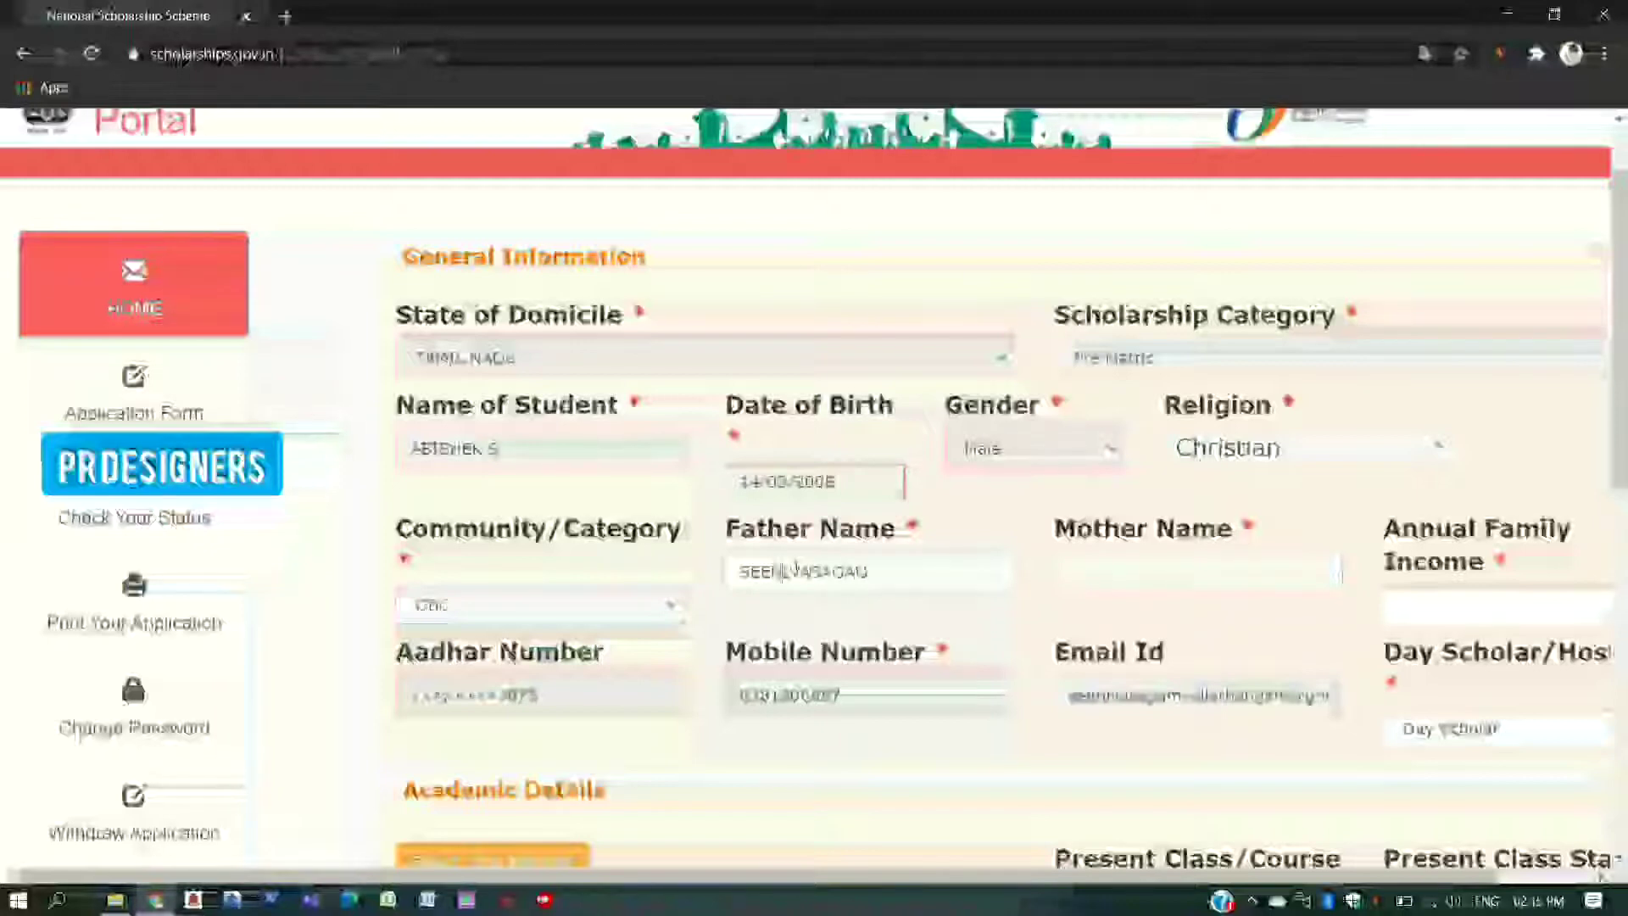
# - Enter the father's name, the mother's name, and annual family income 25000
pyautogui.click(1081, 583)
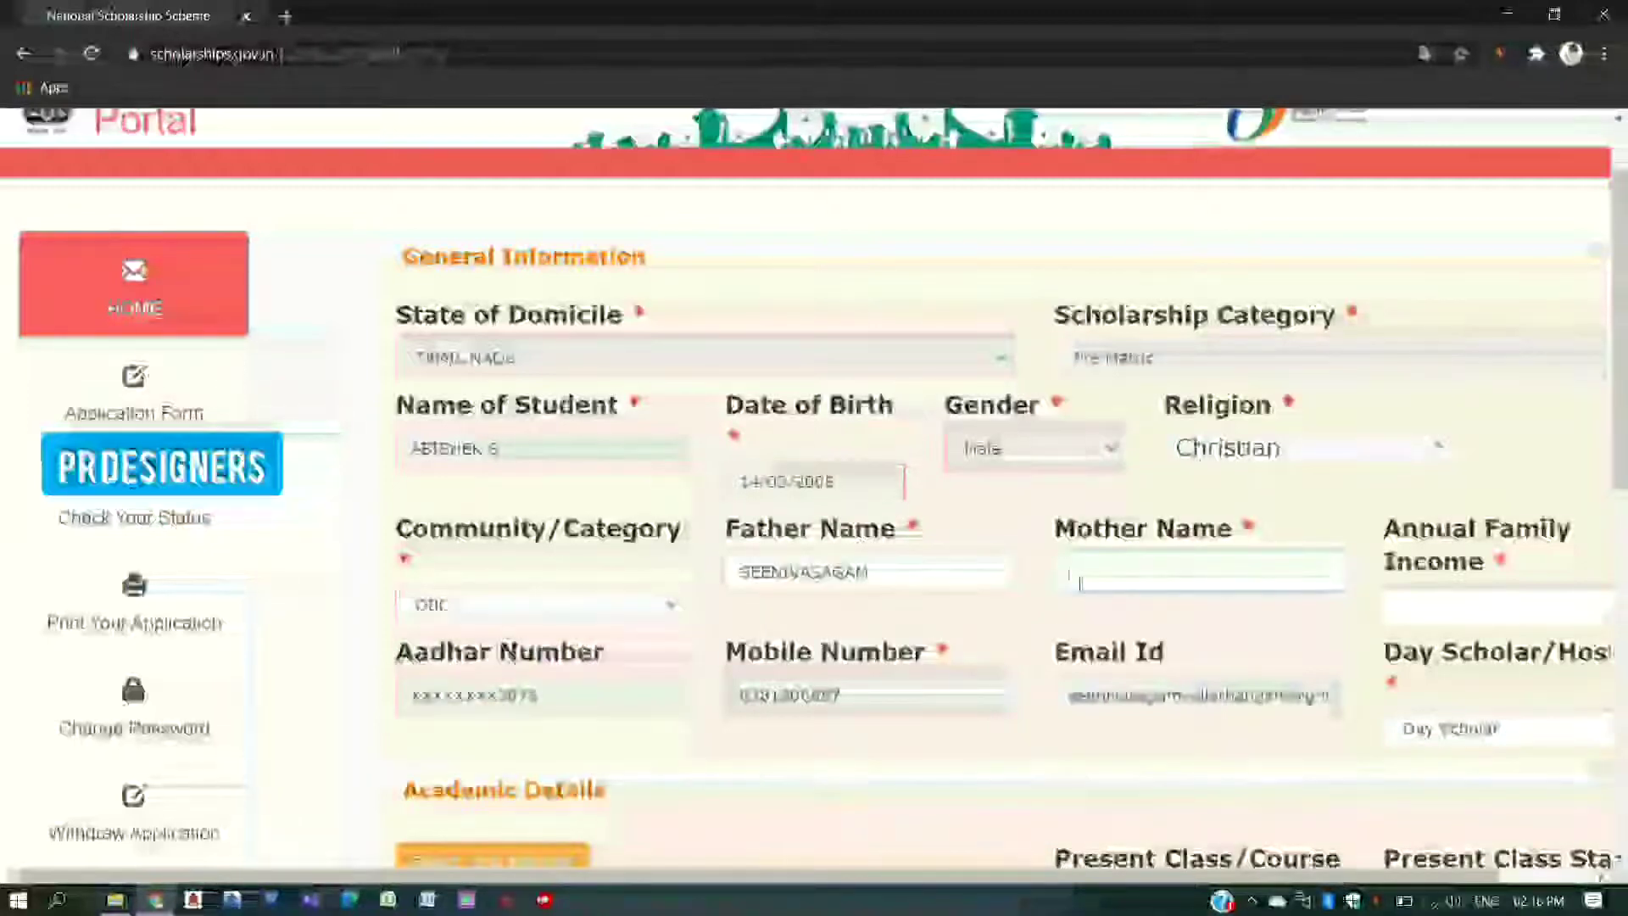
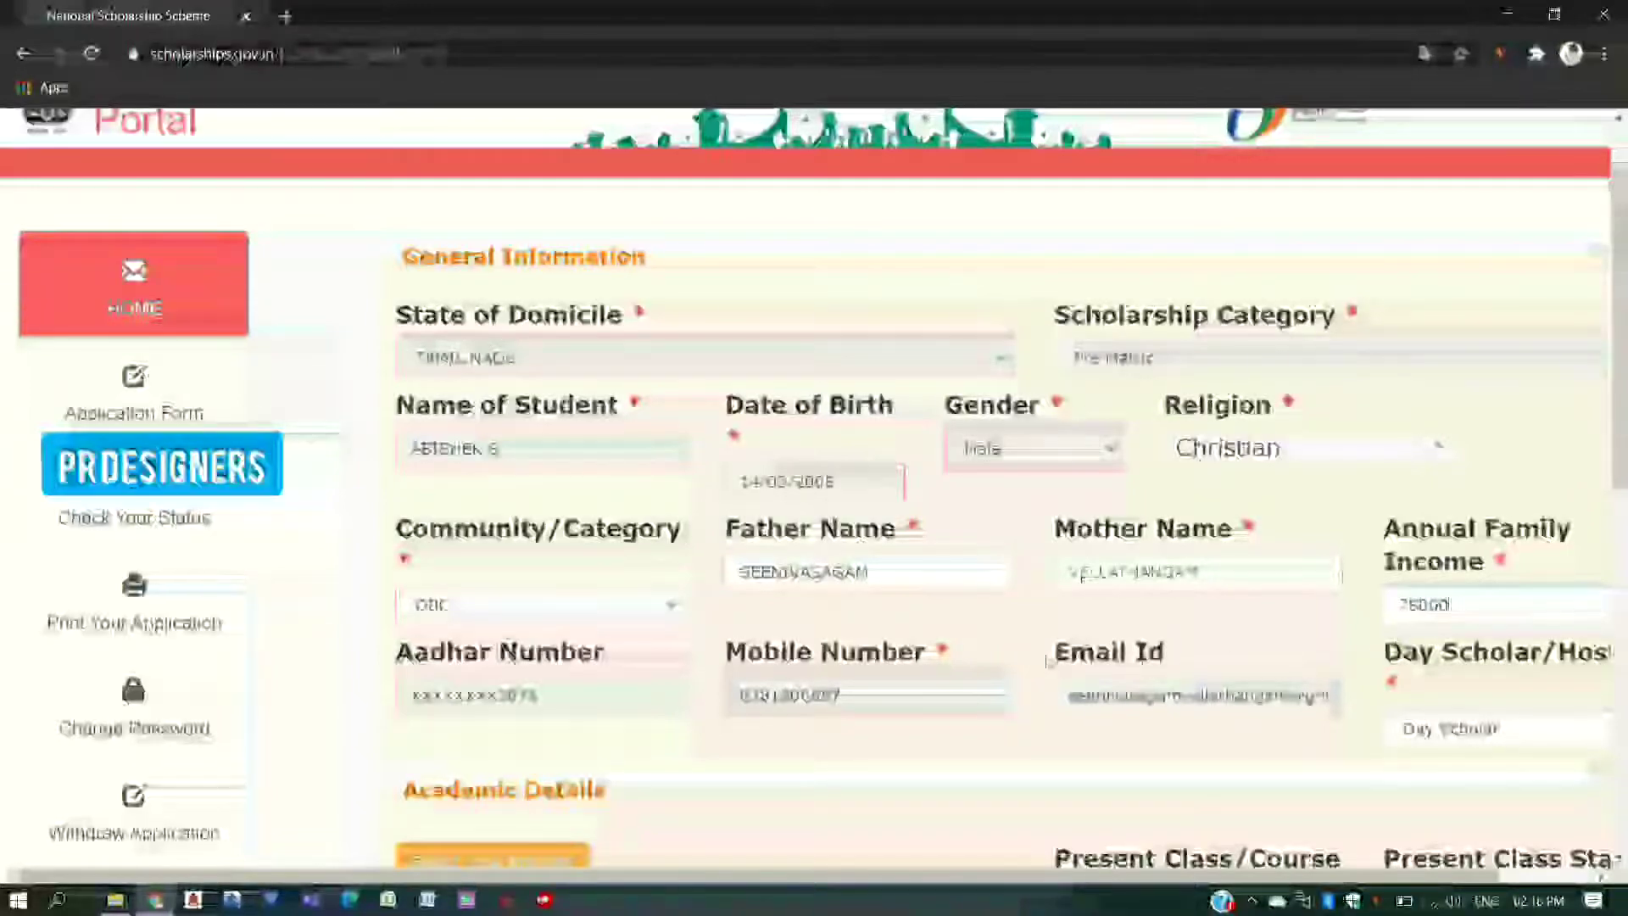
# - Scroll down the application form to the Academic Details section
pyautogui.scroll(-2, 1320, 512)
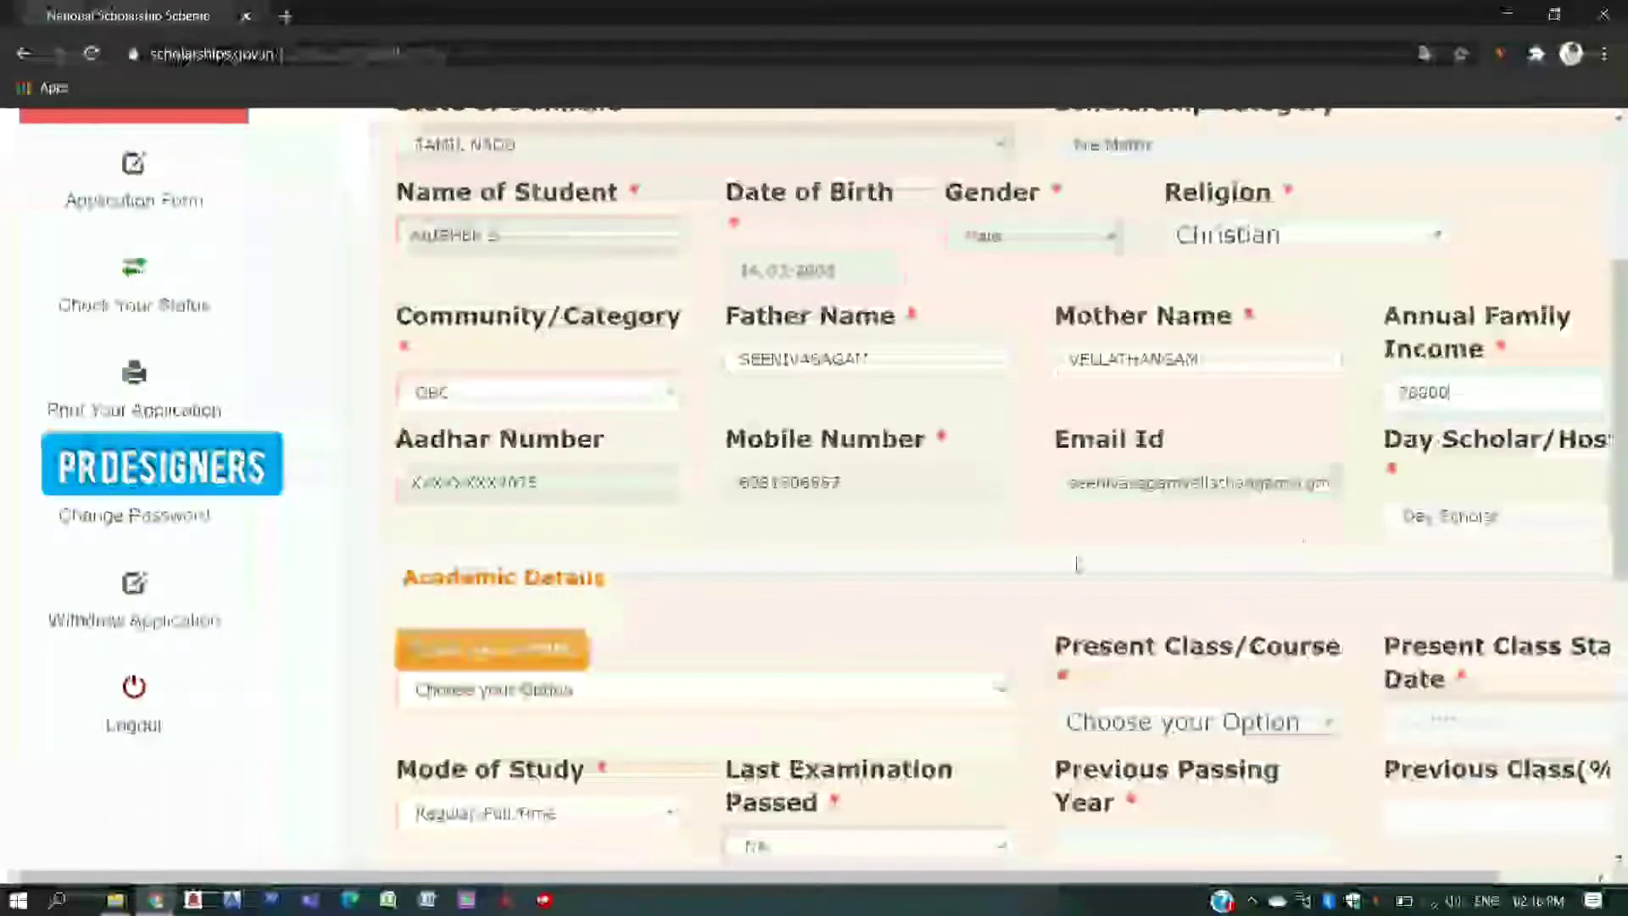
pyautogui.scroll(-1, 1076, 563)
pyautogui.scroll(-1, 744, 586)
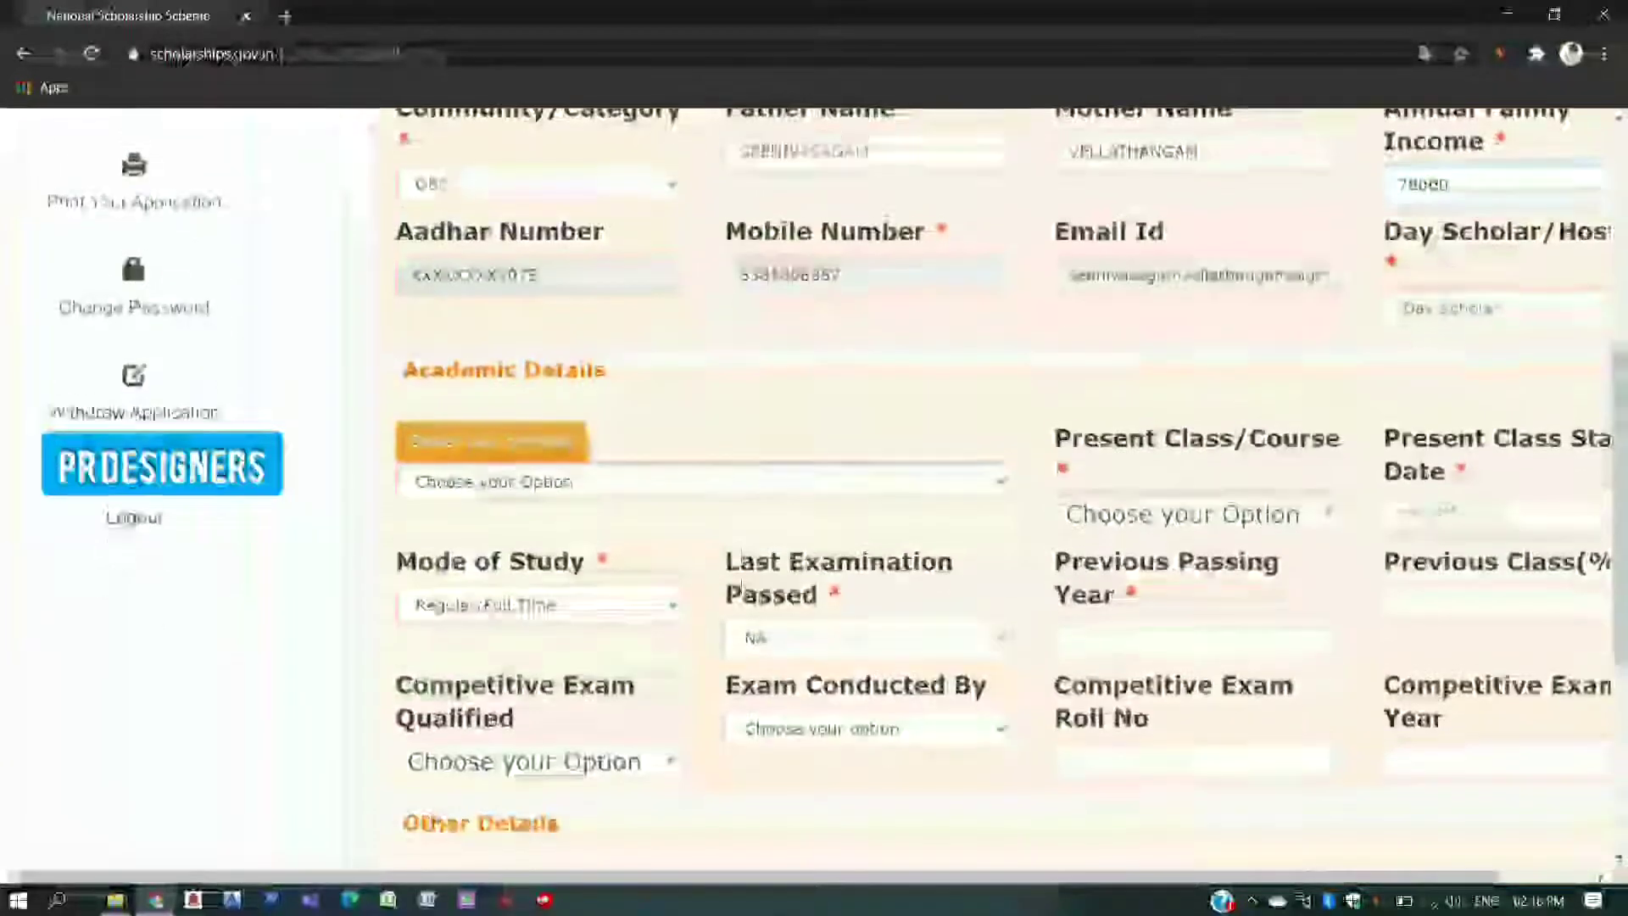
# - In the institute picker, choose TAMIL NADU as the institution state
pyautogui.click(563, 462)
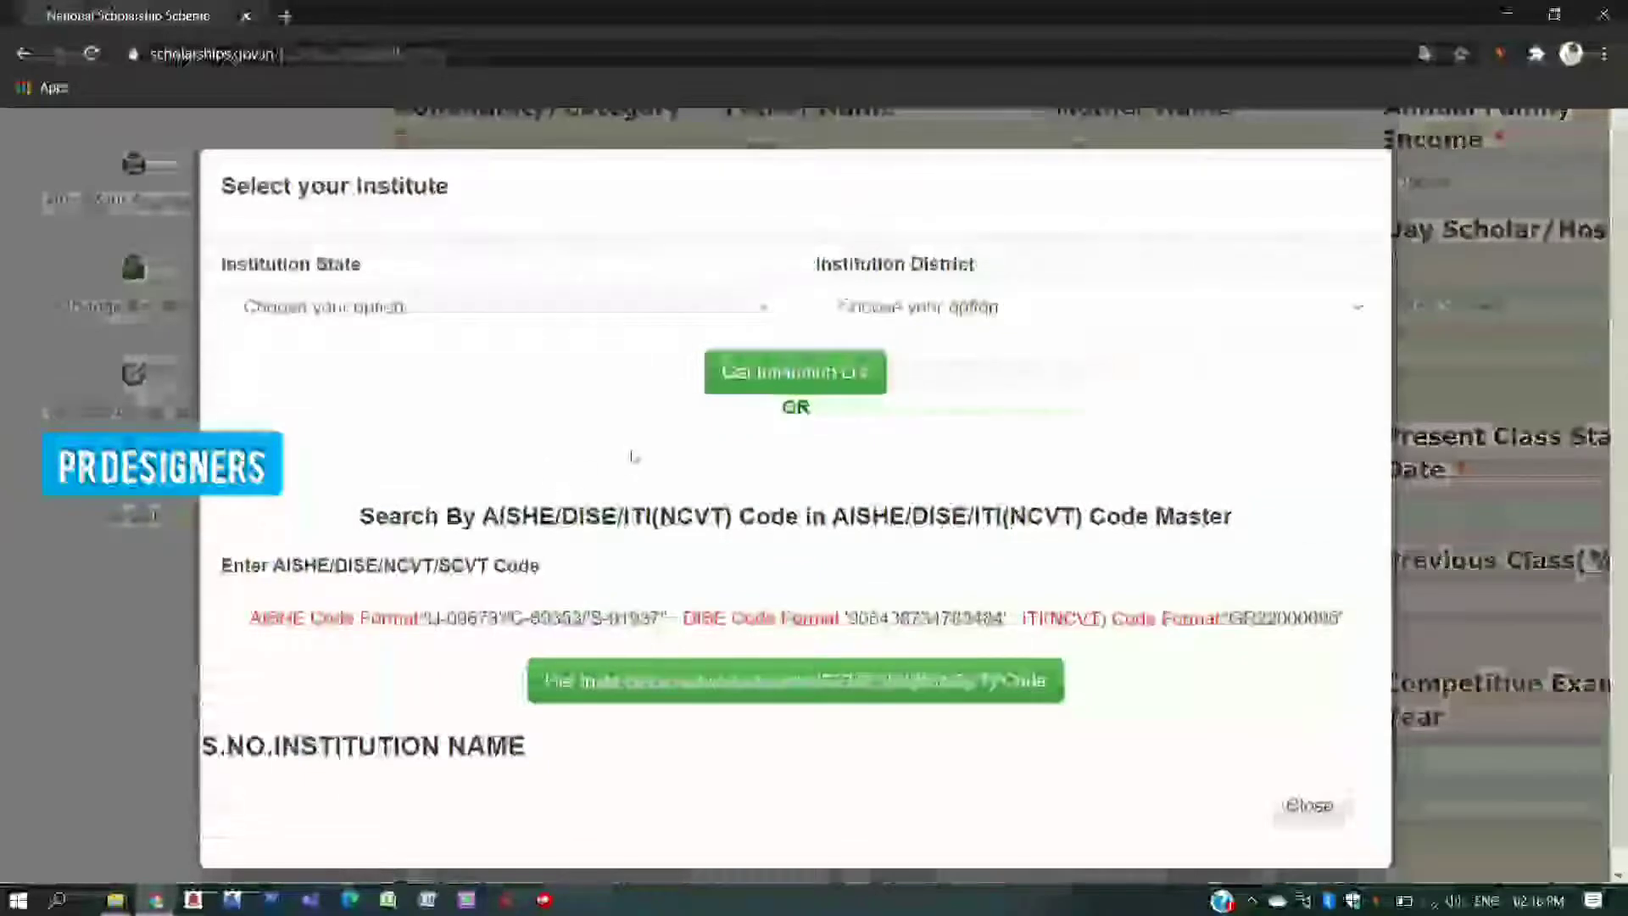
pyautogui.click(509, 306)
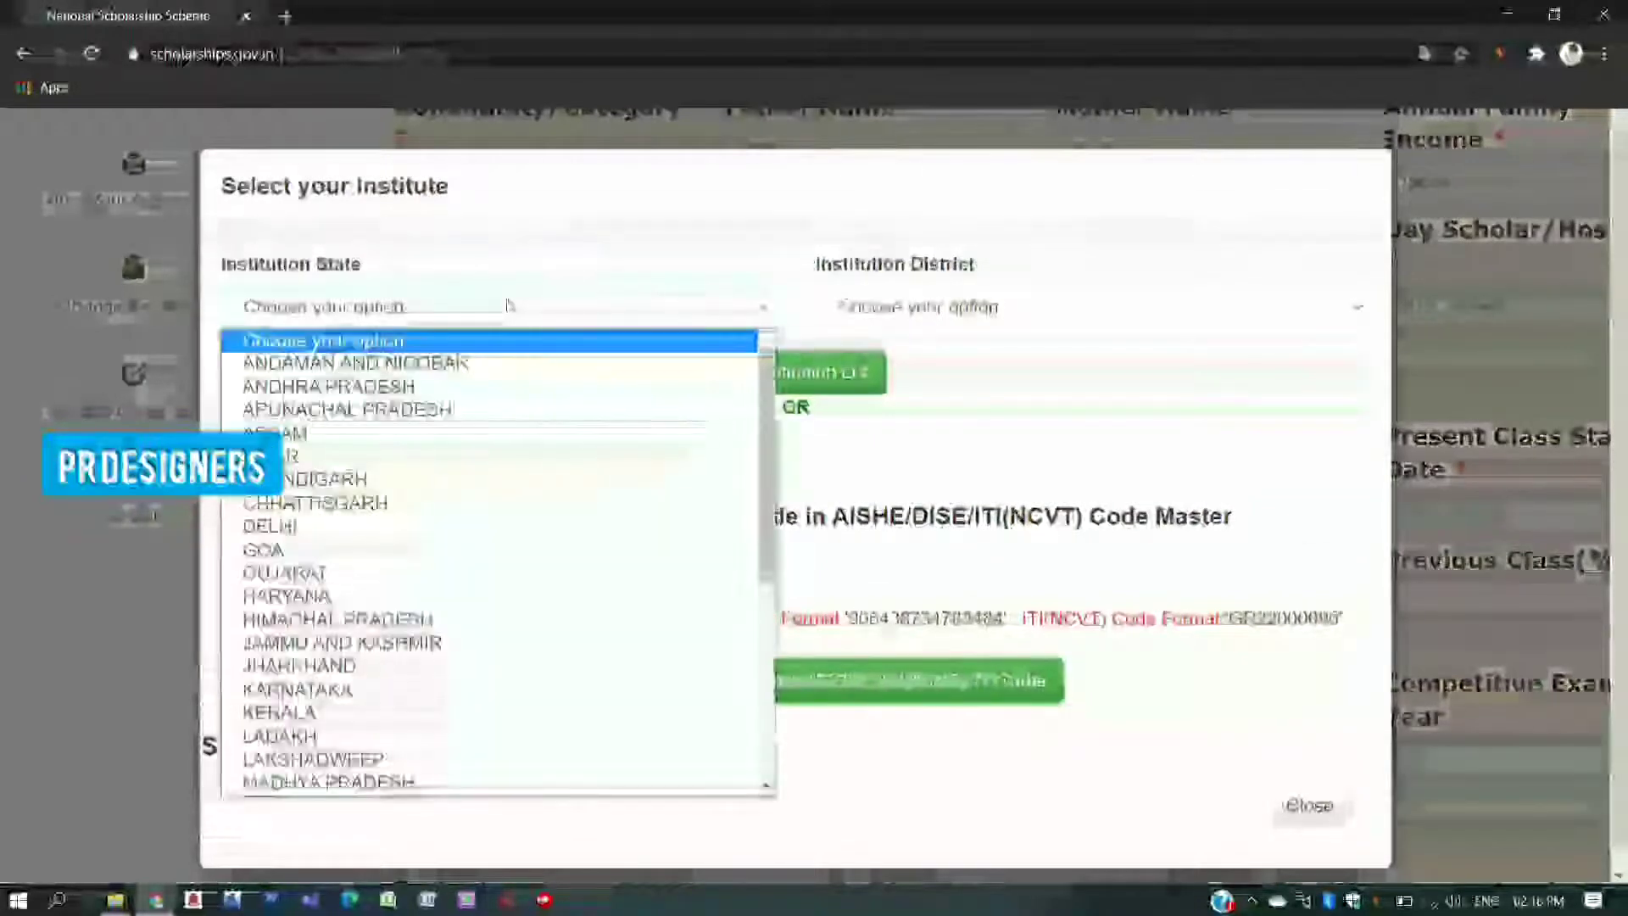
pyautogui.scroll(-1, 499, 503)
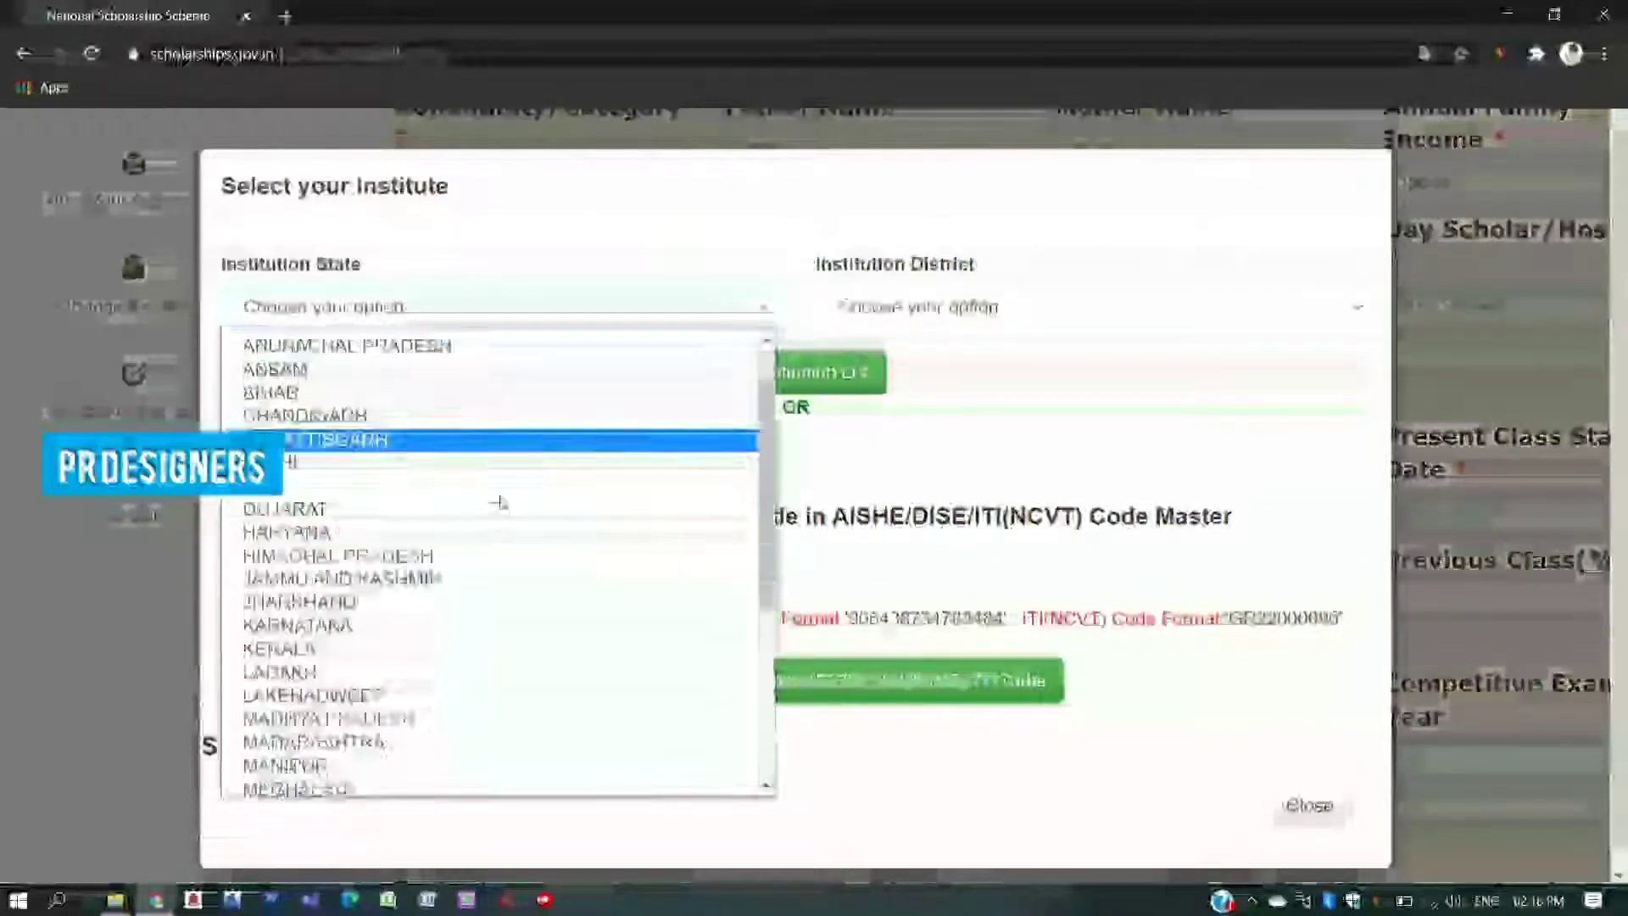
pyautogui.scroll(-4, 498, 503)
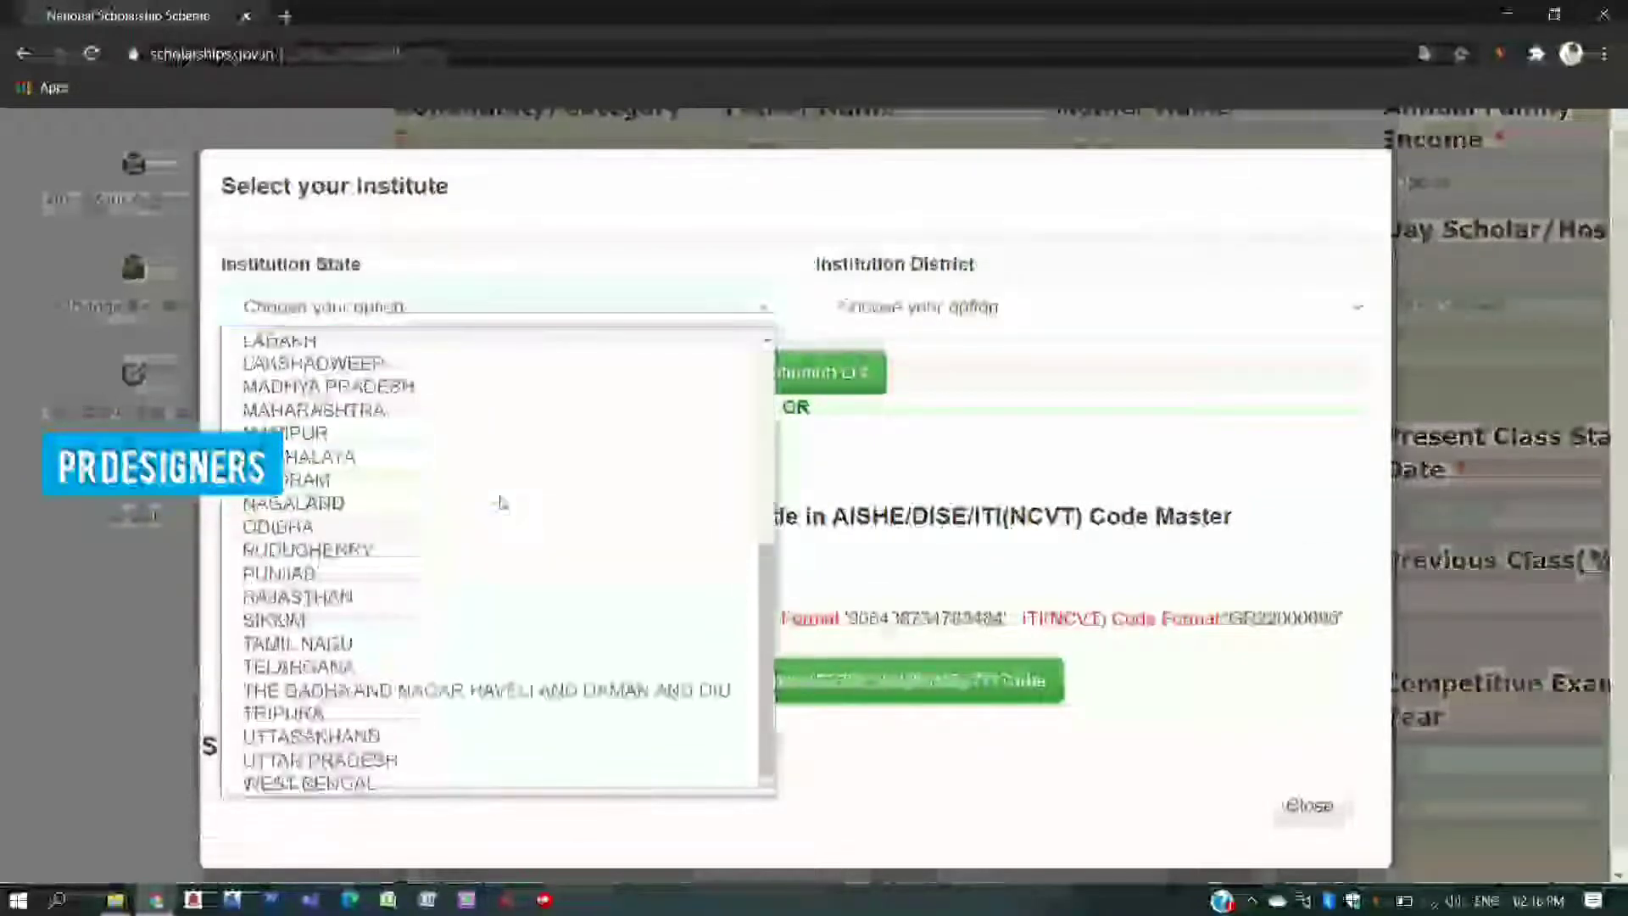
pyautogui.click(456, 646)
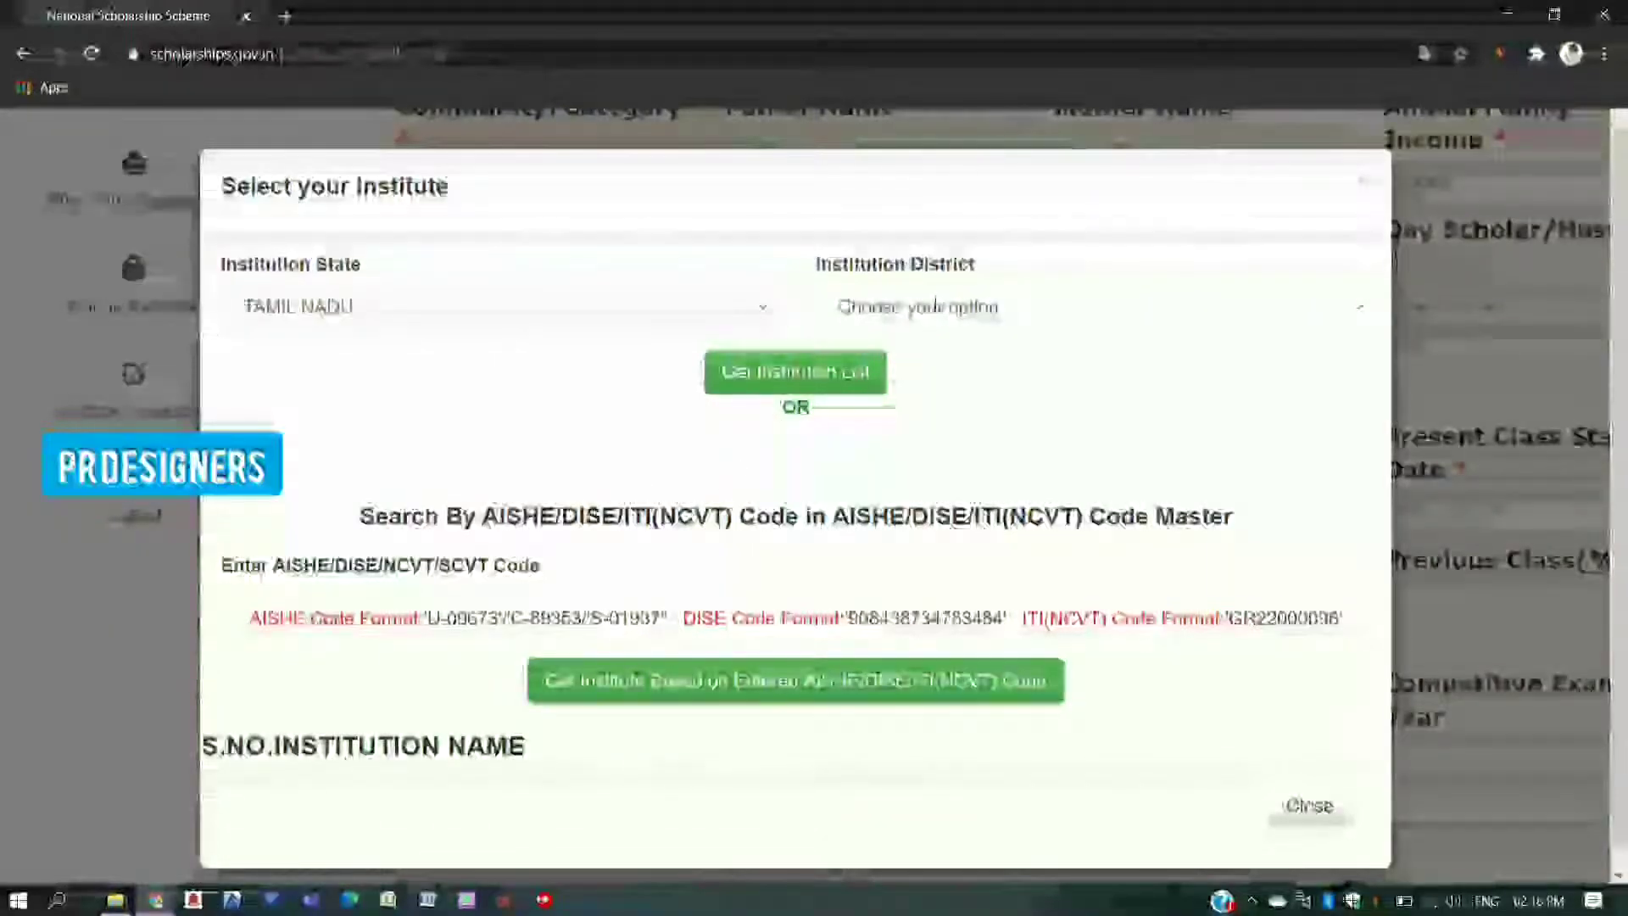
# - Choose THOOTHUKUDI district and fetch its institution list
pyautogui.click(936, 307)
pyautogui.scroll(-5, 940, 518)
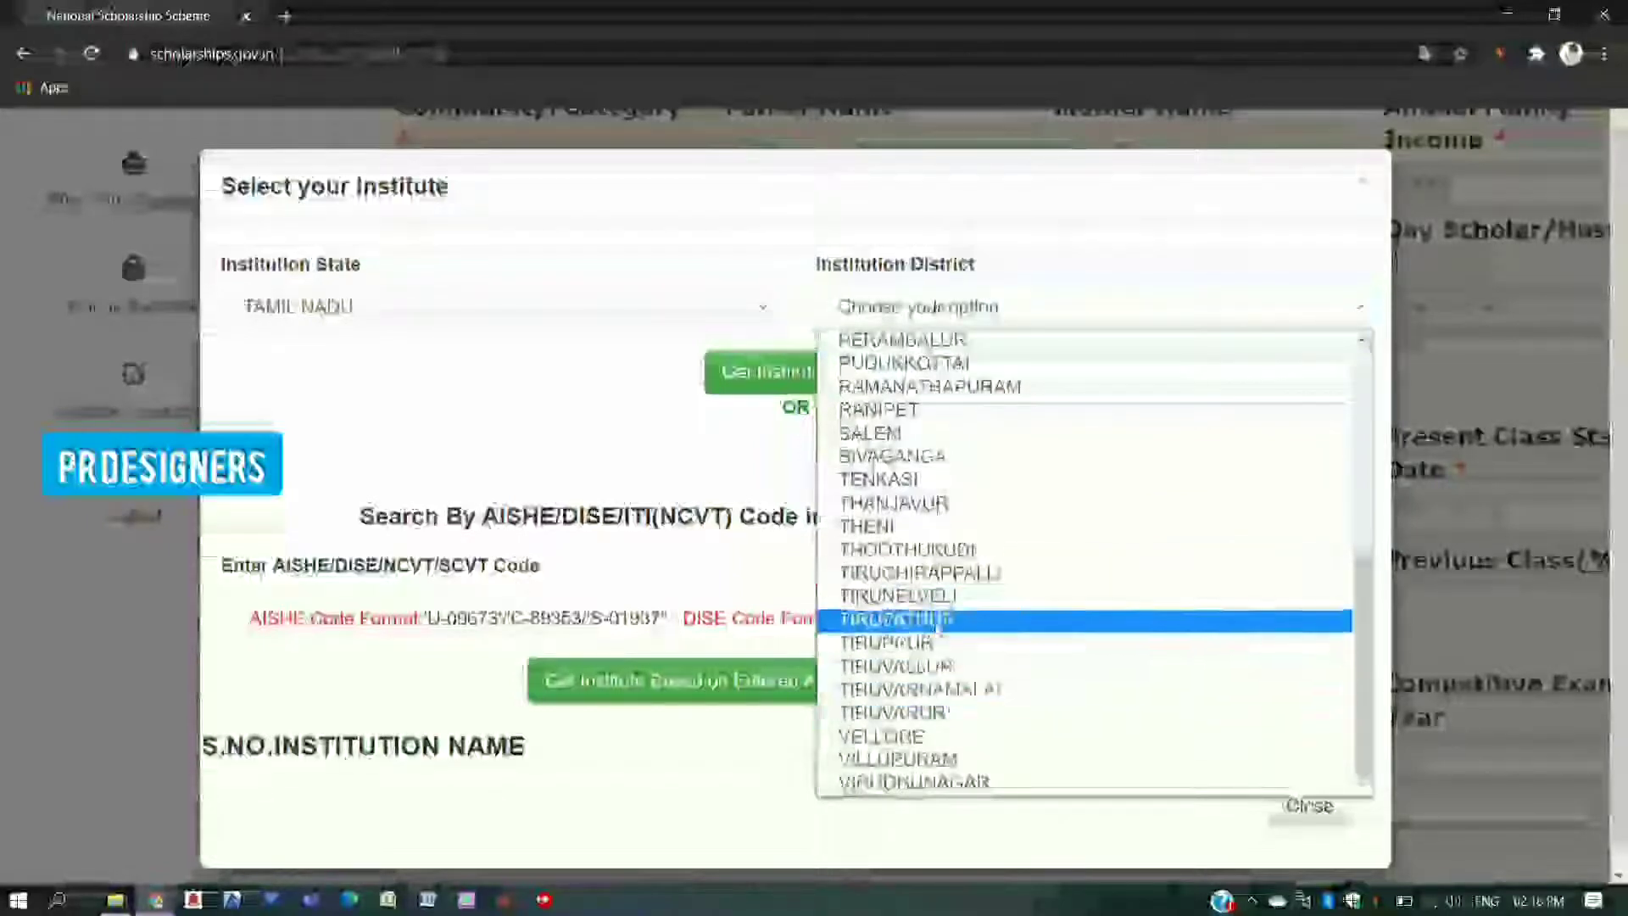
pyautogui.click(924, 549)
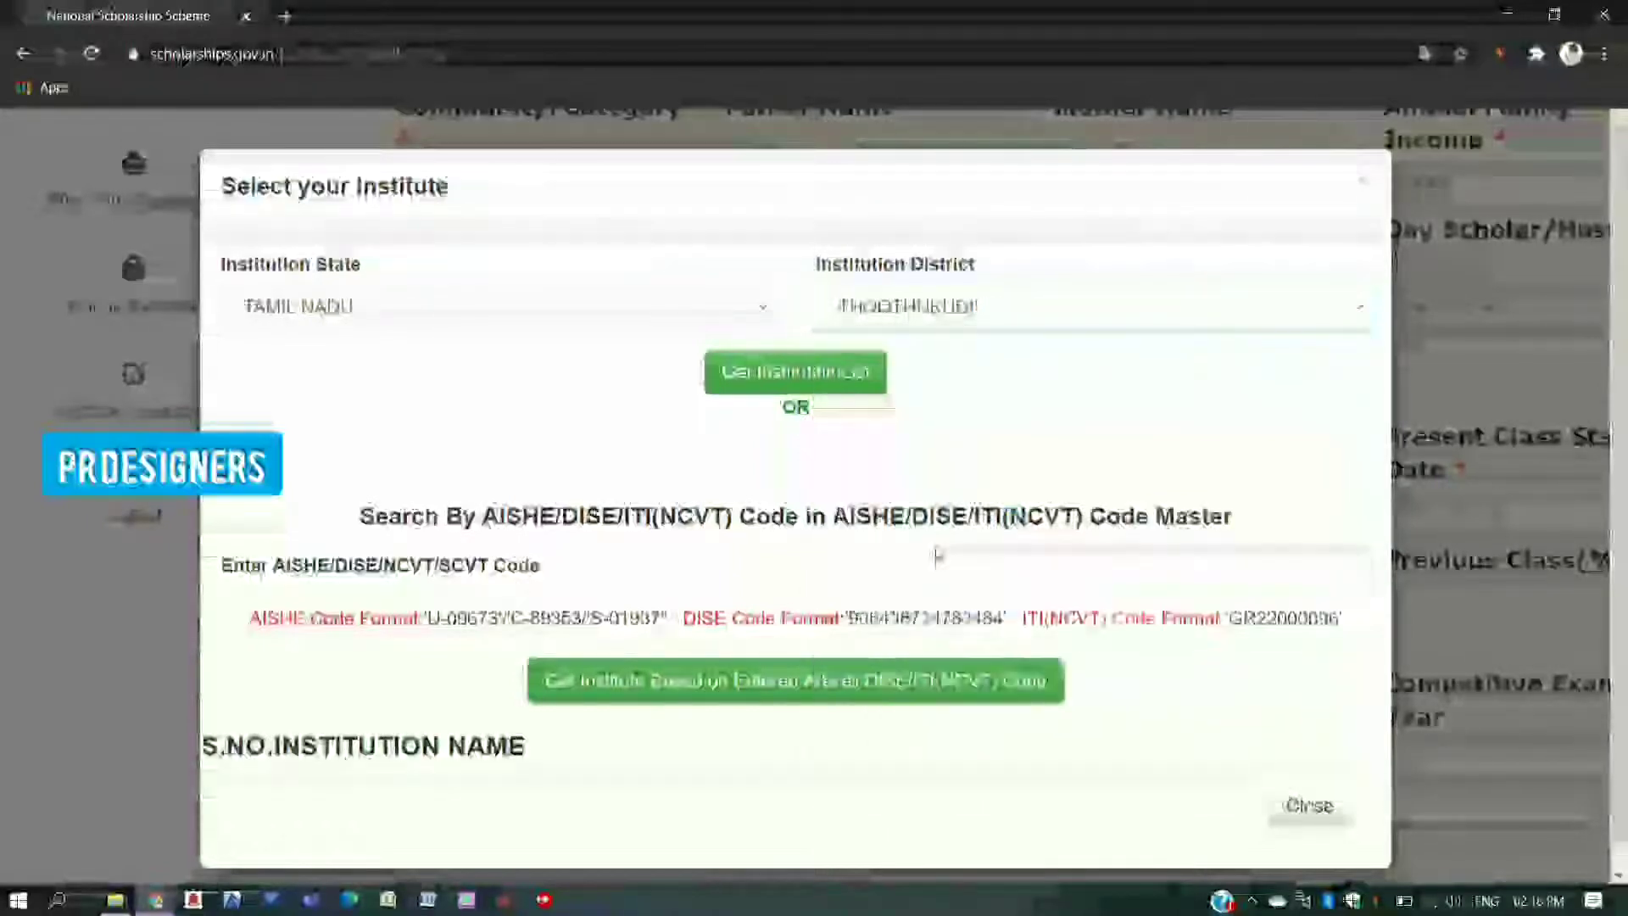
pyautogui.click(801, 378)
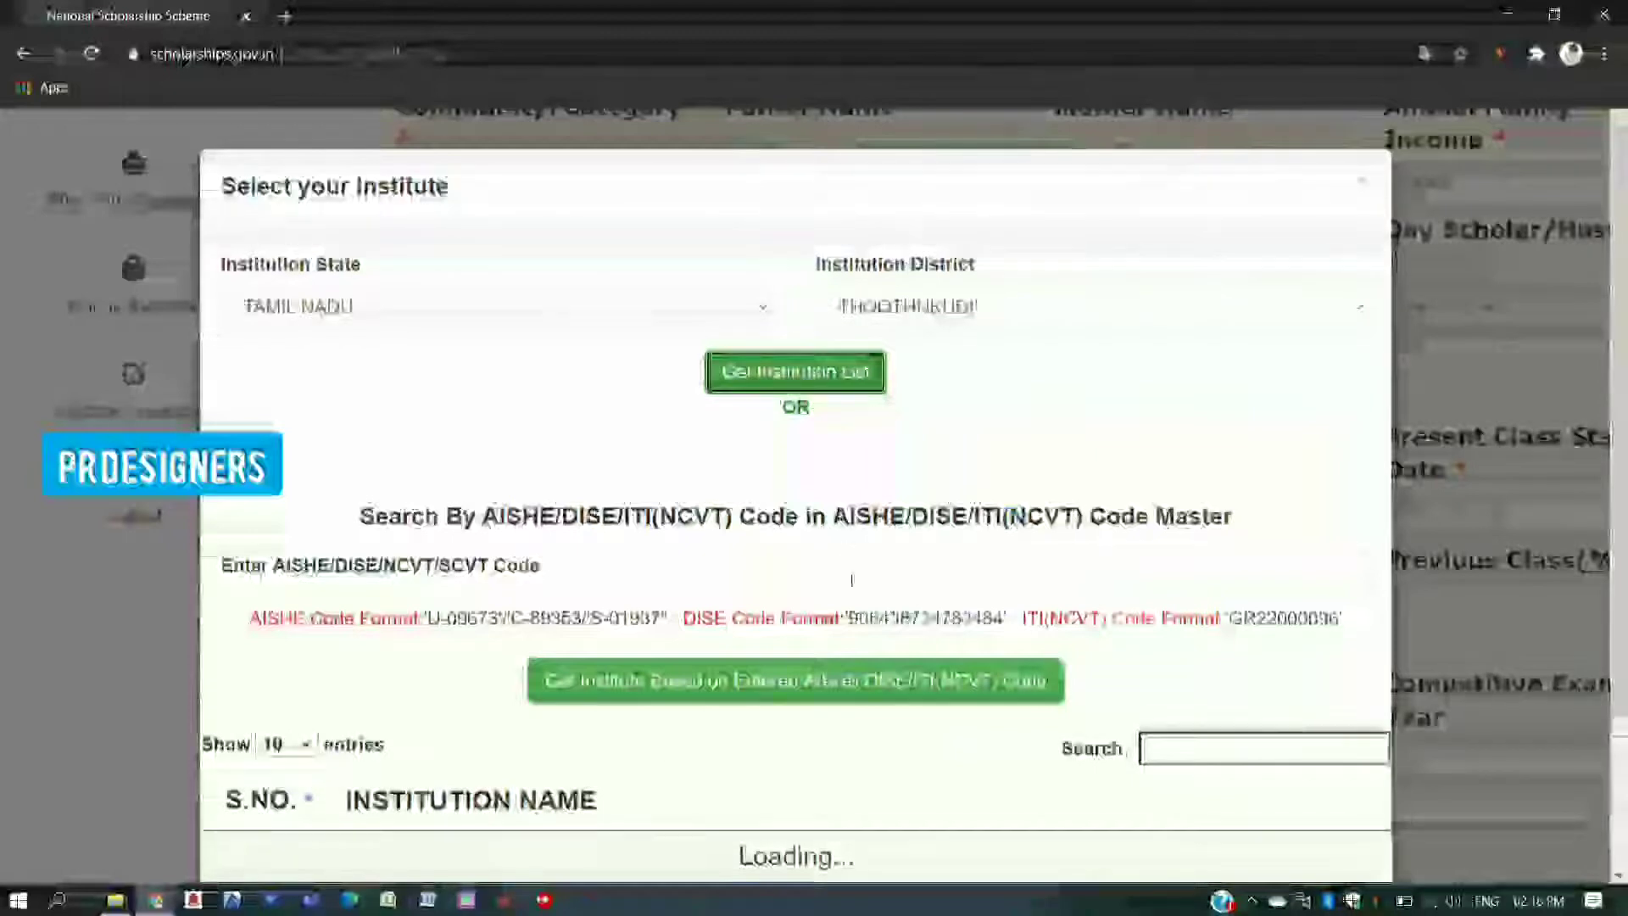
pyautogui.scroll(-3, 852, 580)
pyautogui.scroll(3, 853, 585)
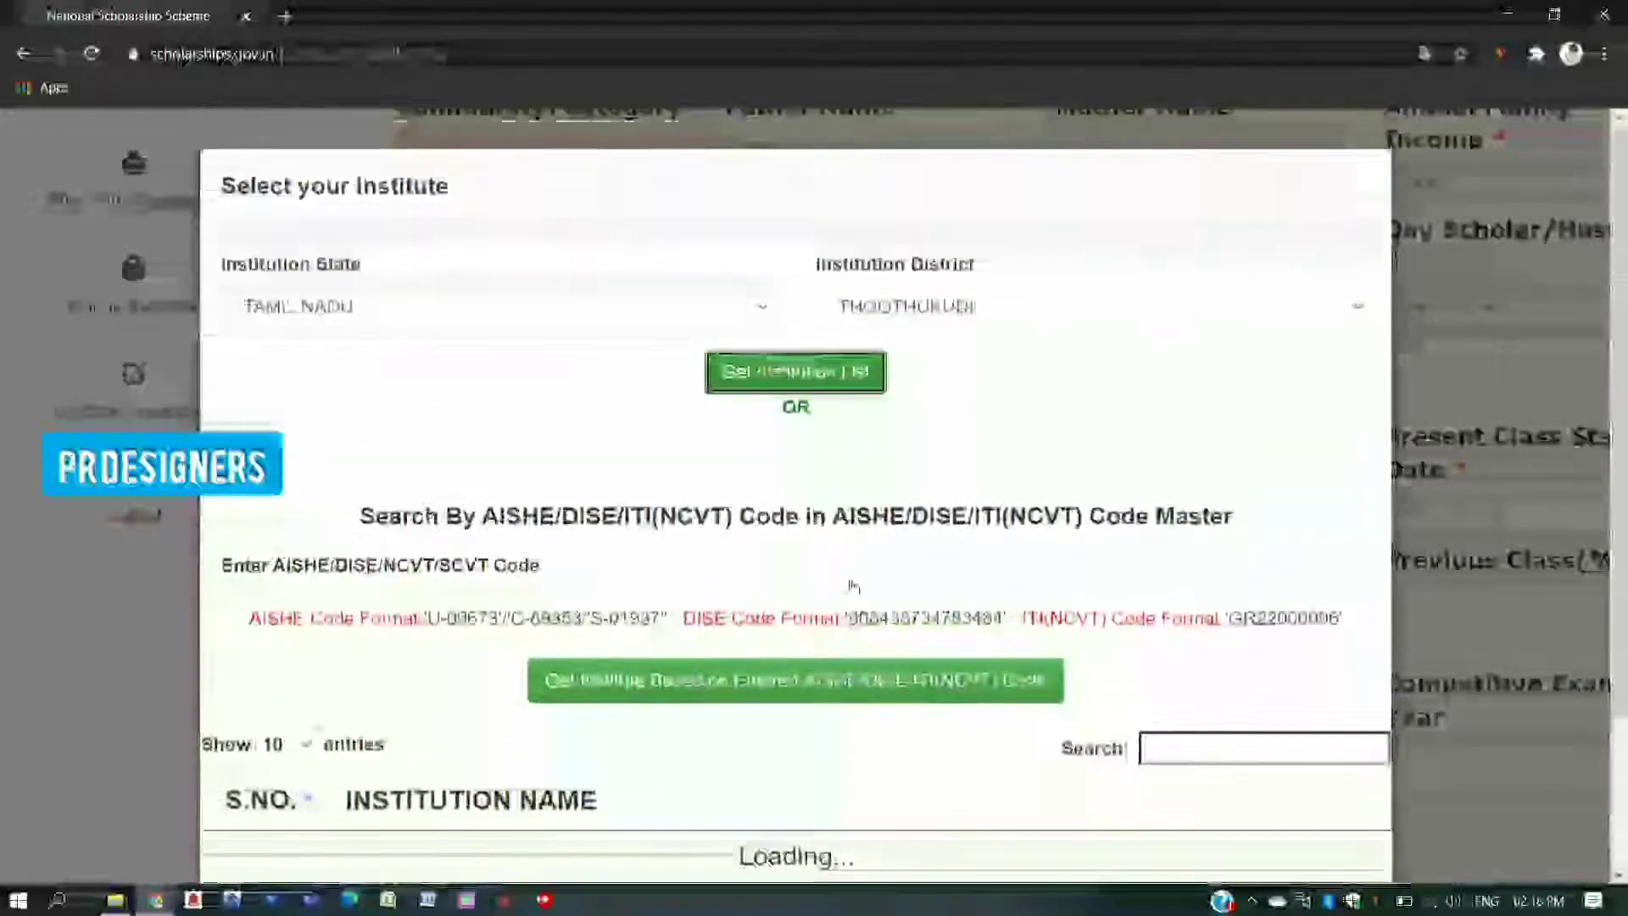
pyautogui.scroll(-2, 852, 585)
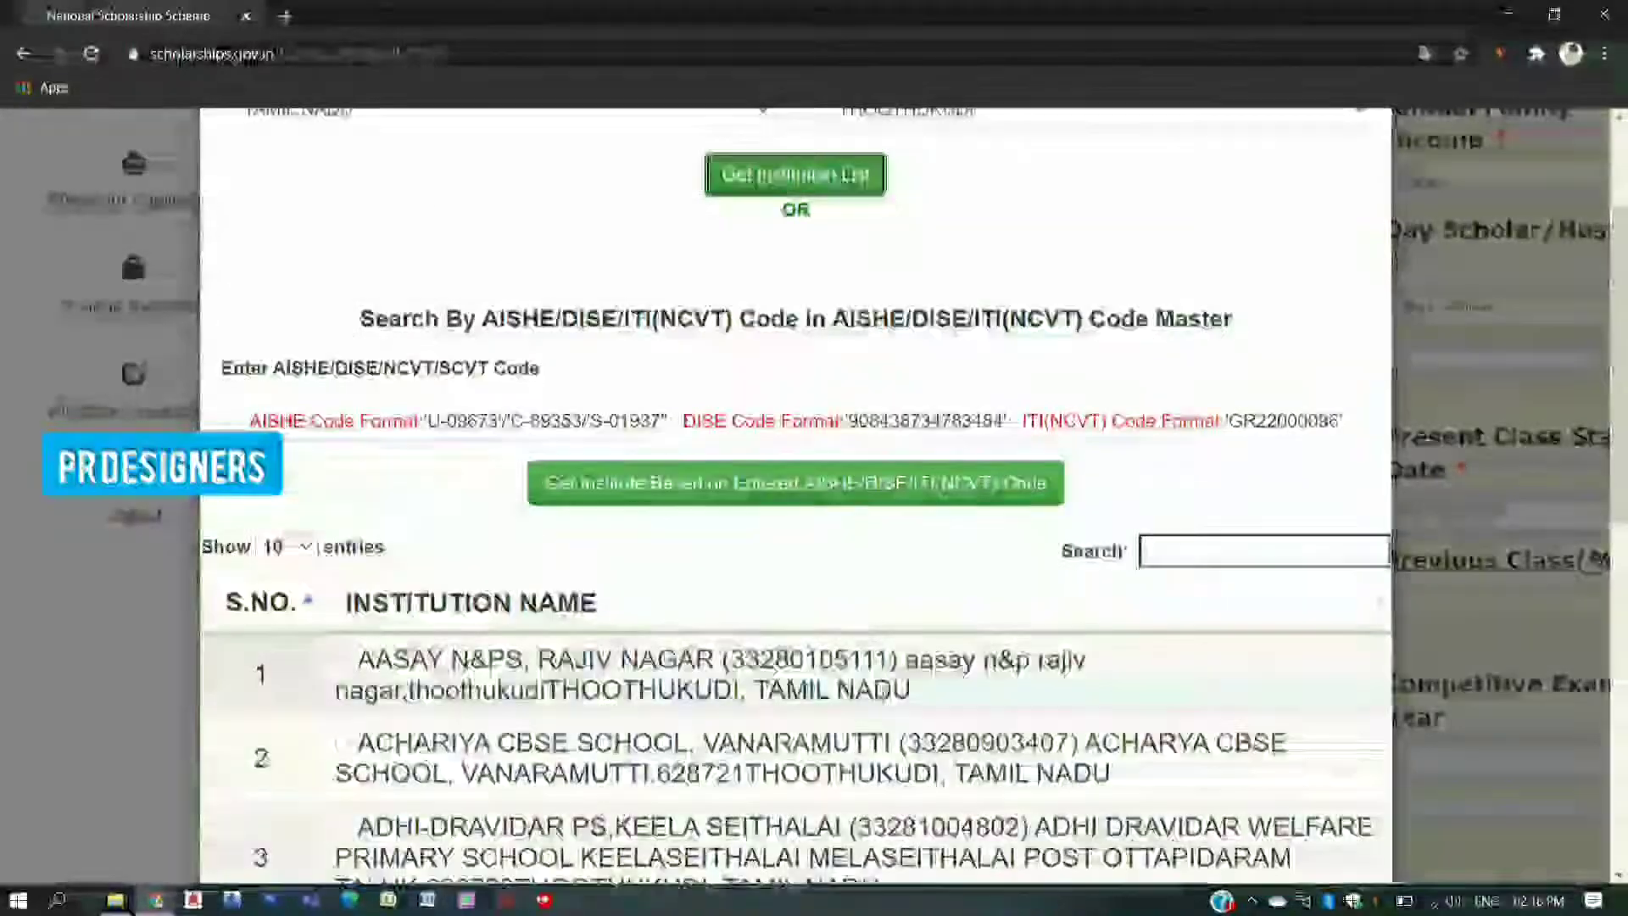
pyautogui.scroll(-5, 882, 693)
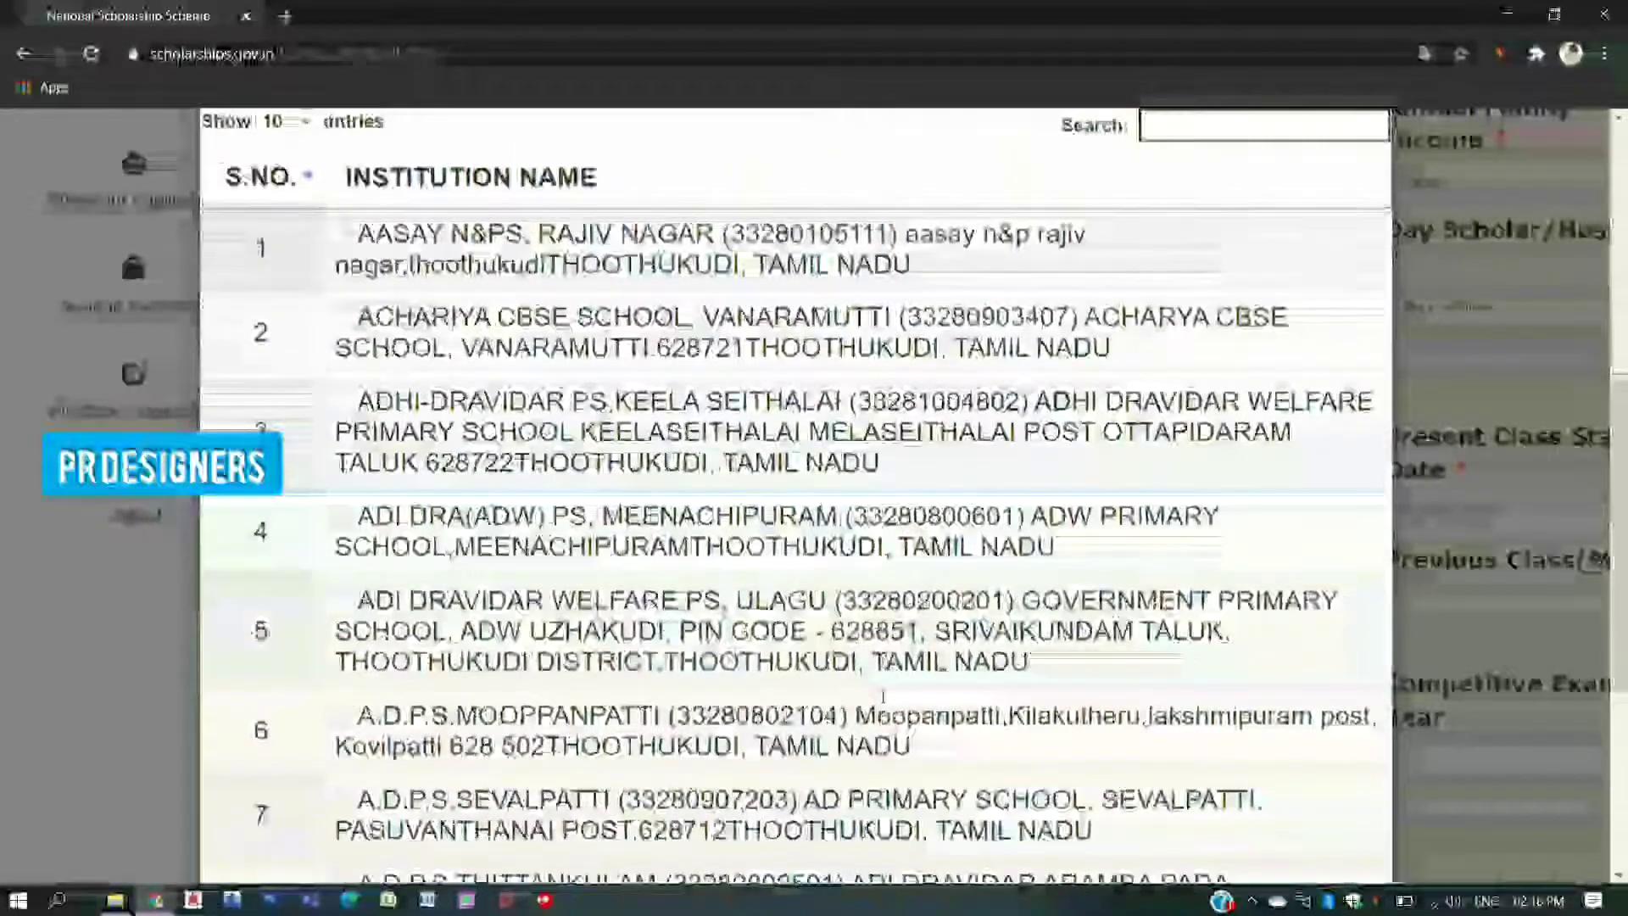
pyautogui.scroll(-5, 882, 694)
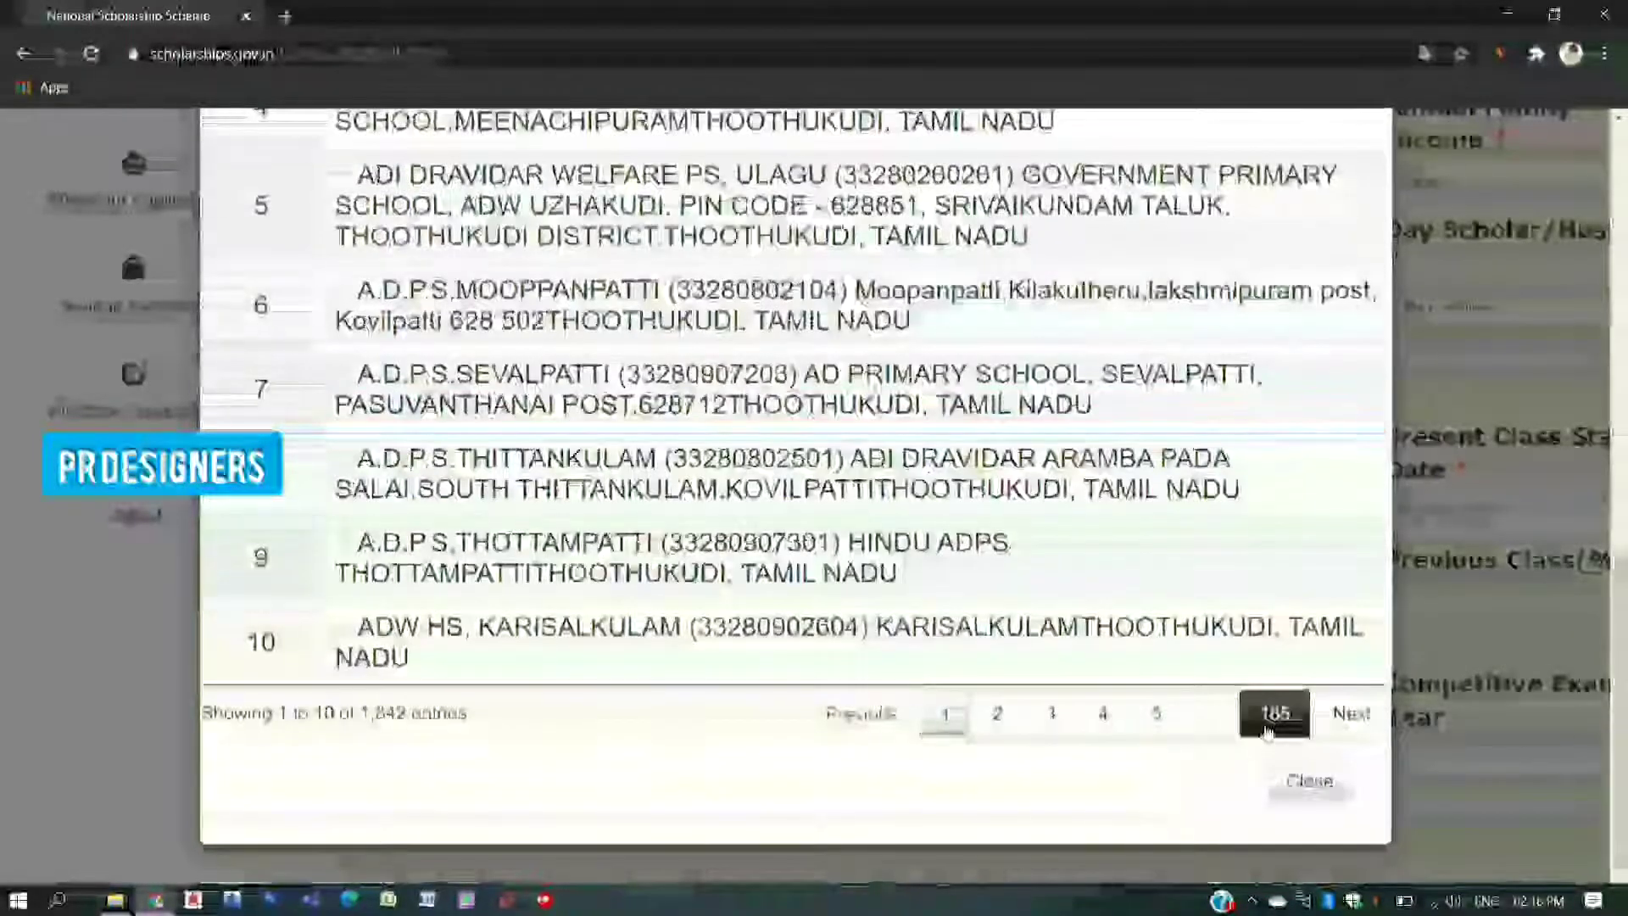
pyautogui.scroll(4, 796, 509)
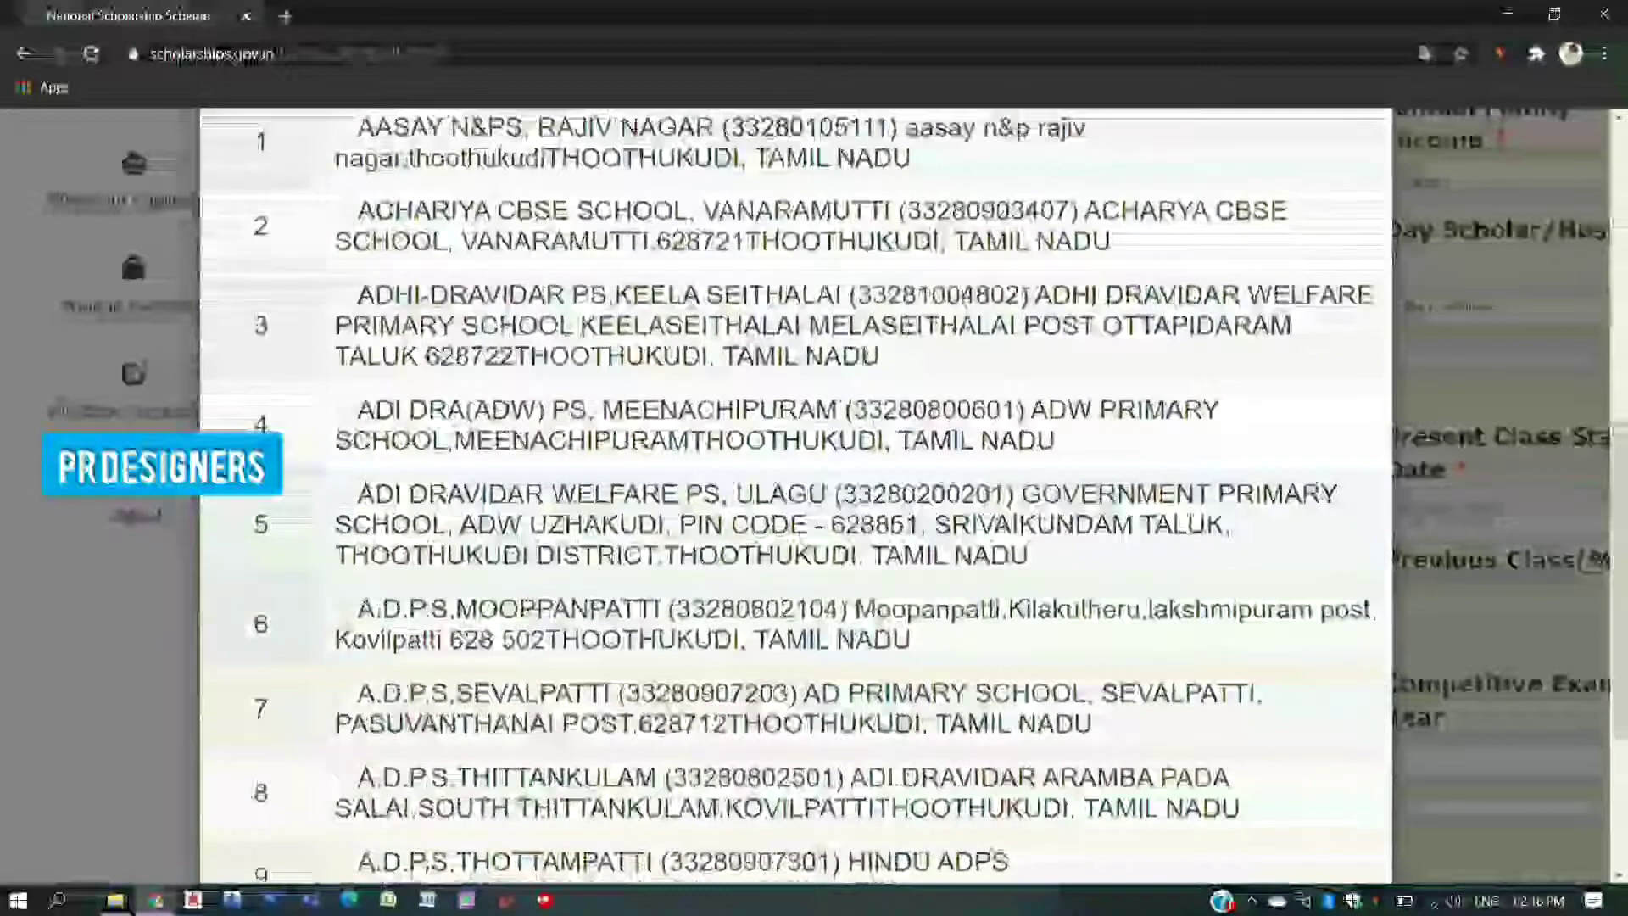
pyautogui.scroll(4, 957, 559)
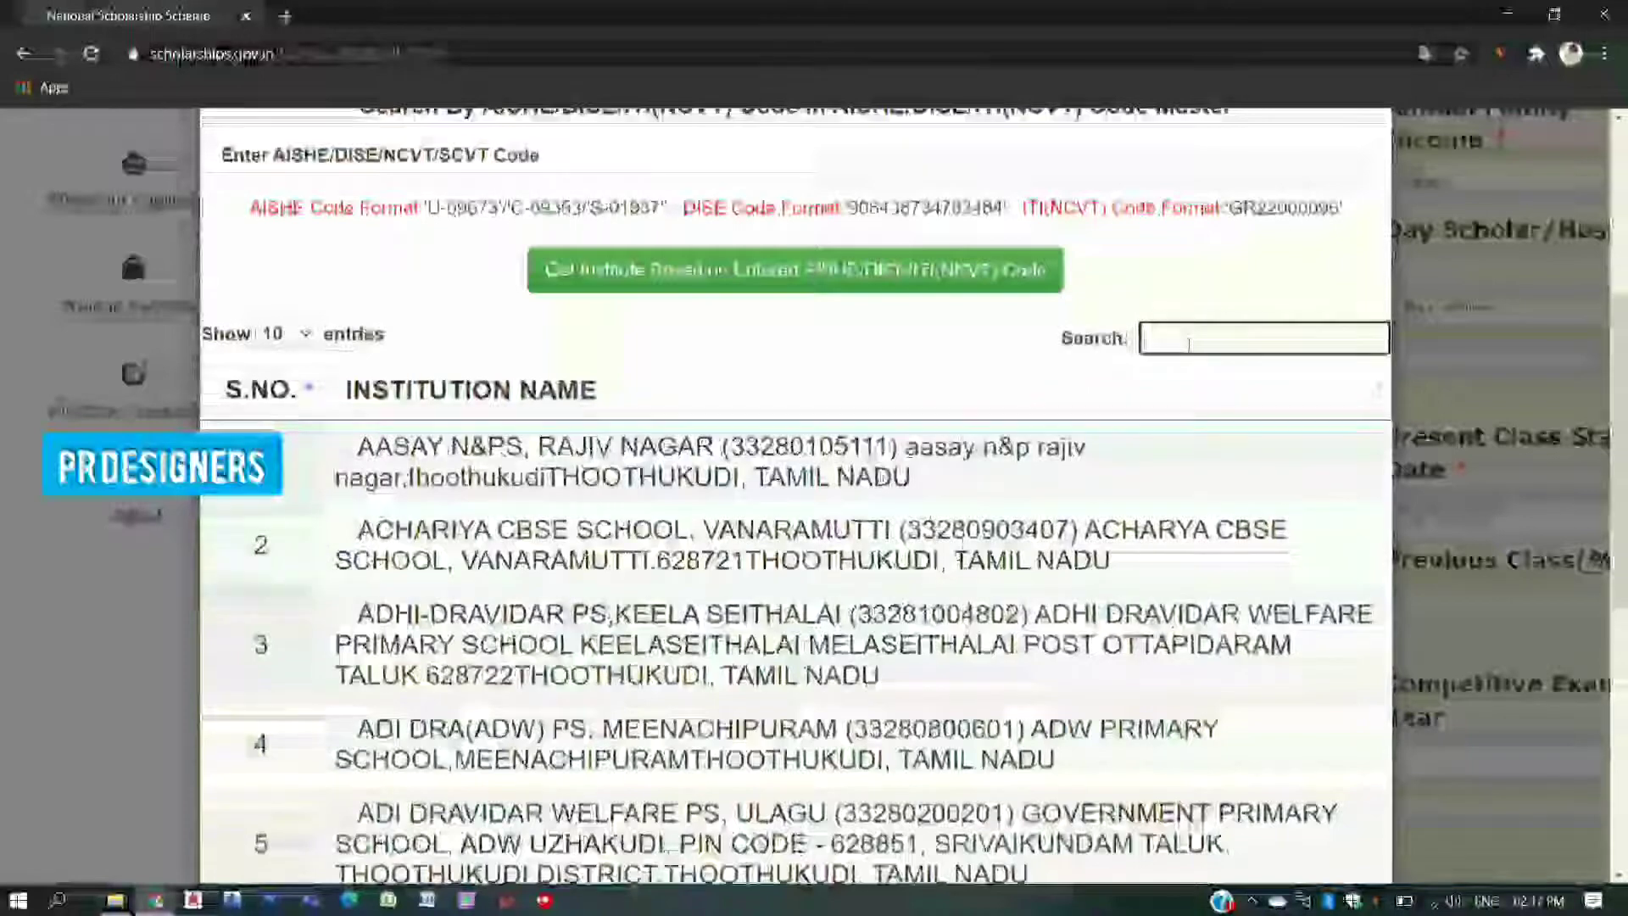
pyautogui.write('PIC')
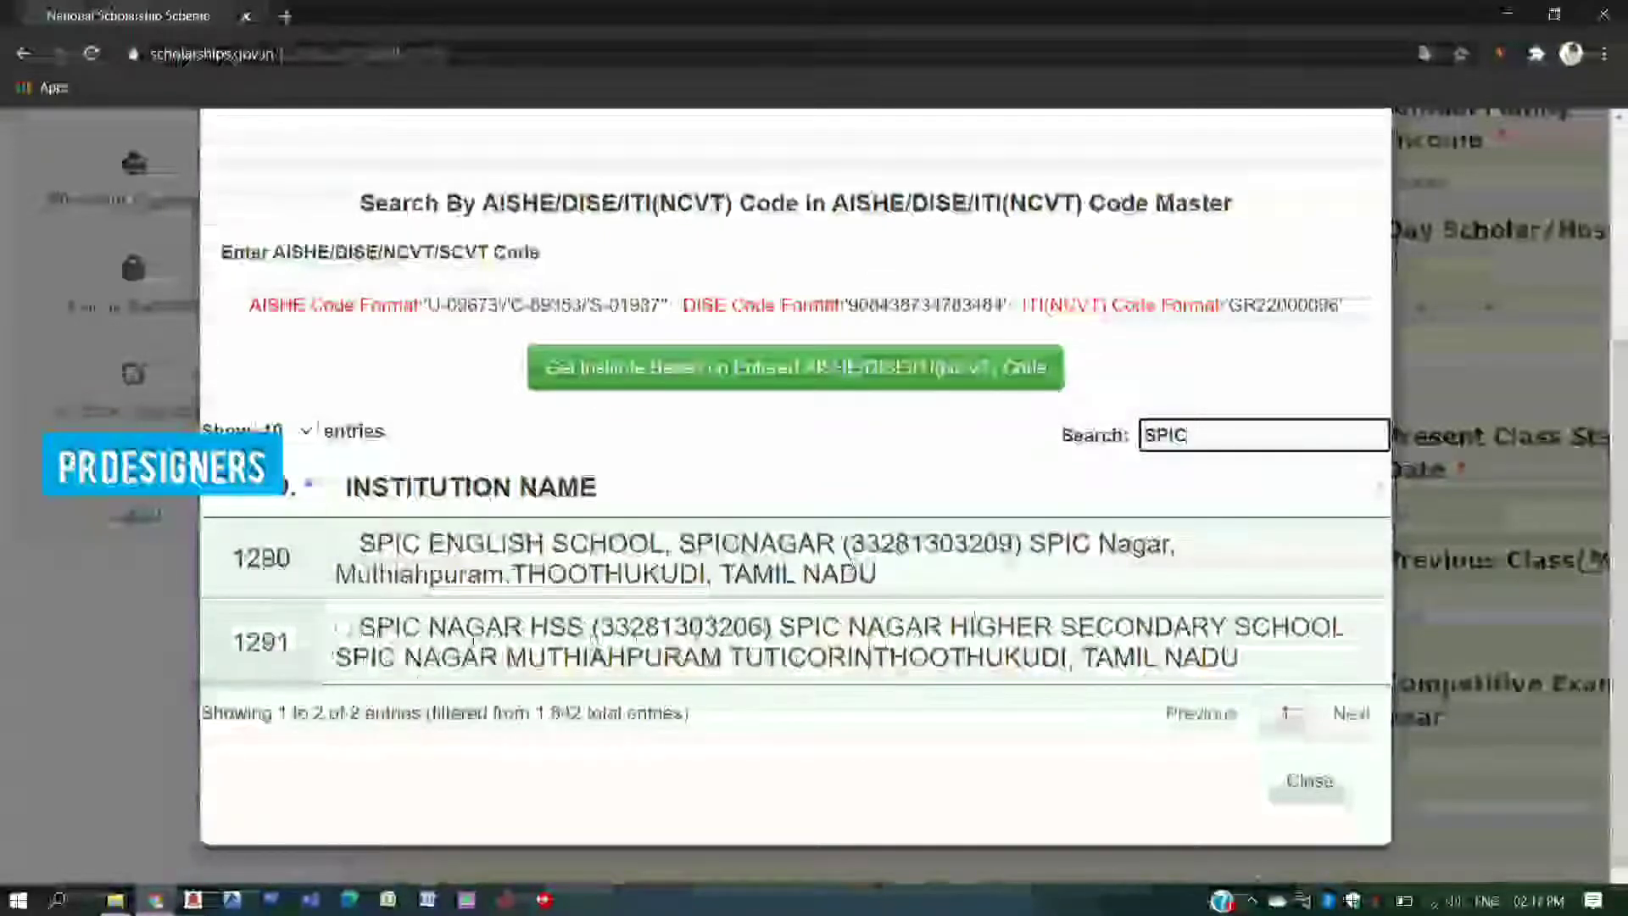
pyautogui.click(343, 629)
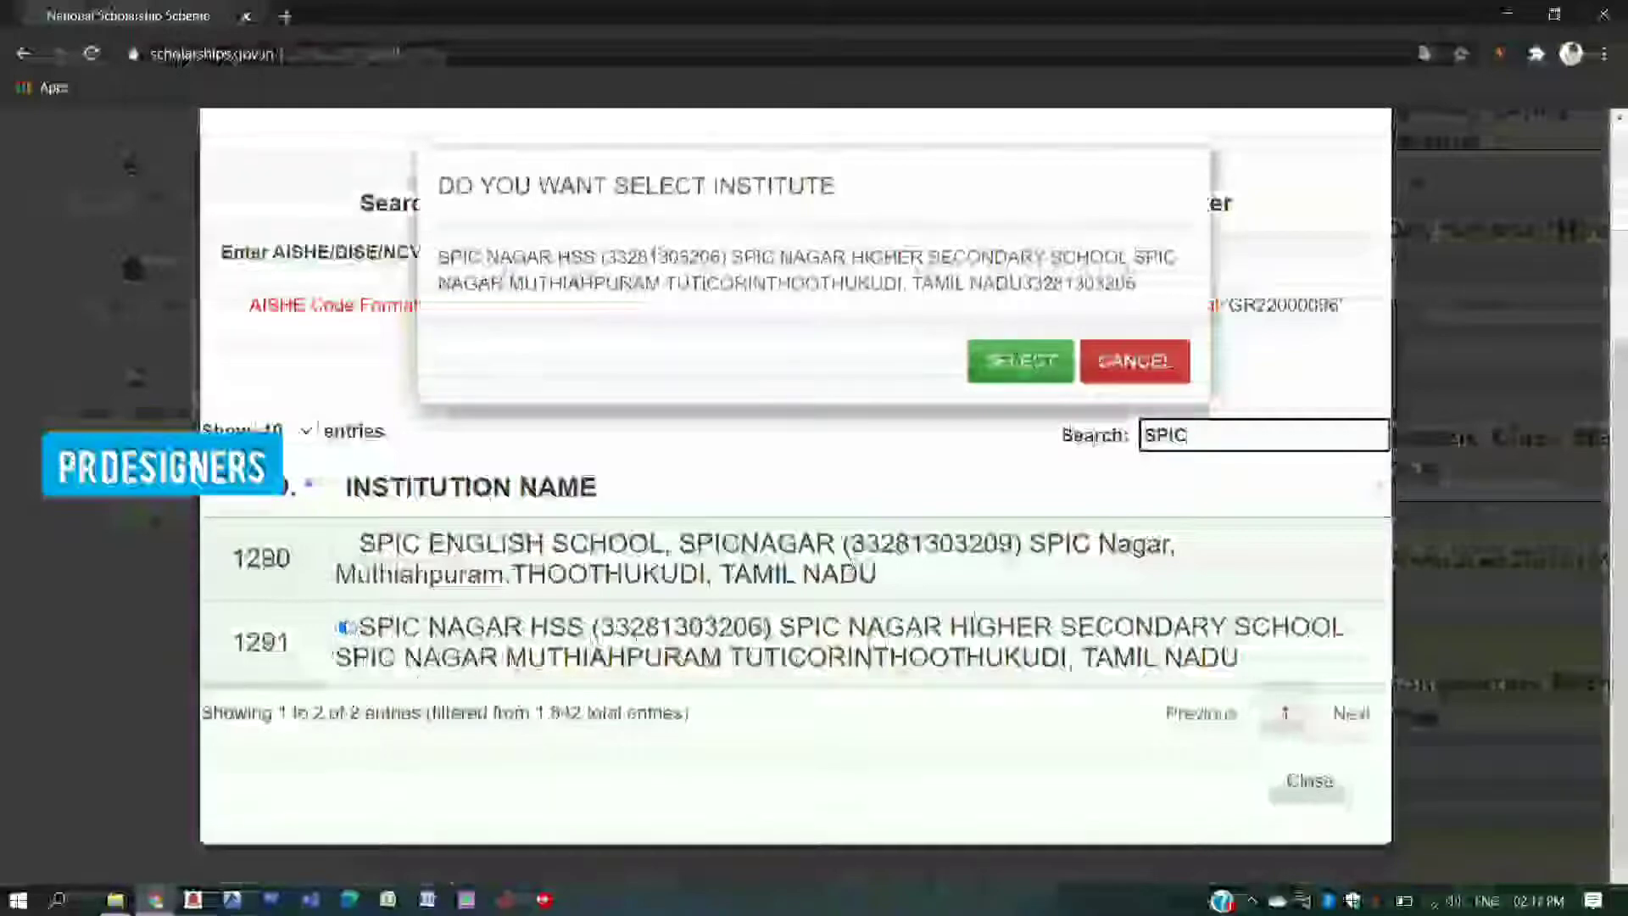
pyautogui.click(1018, 361)
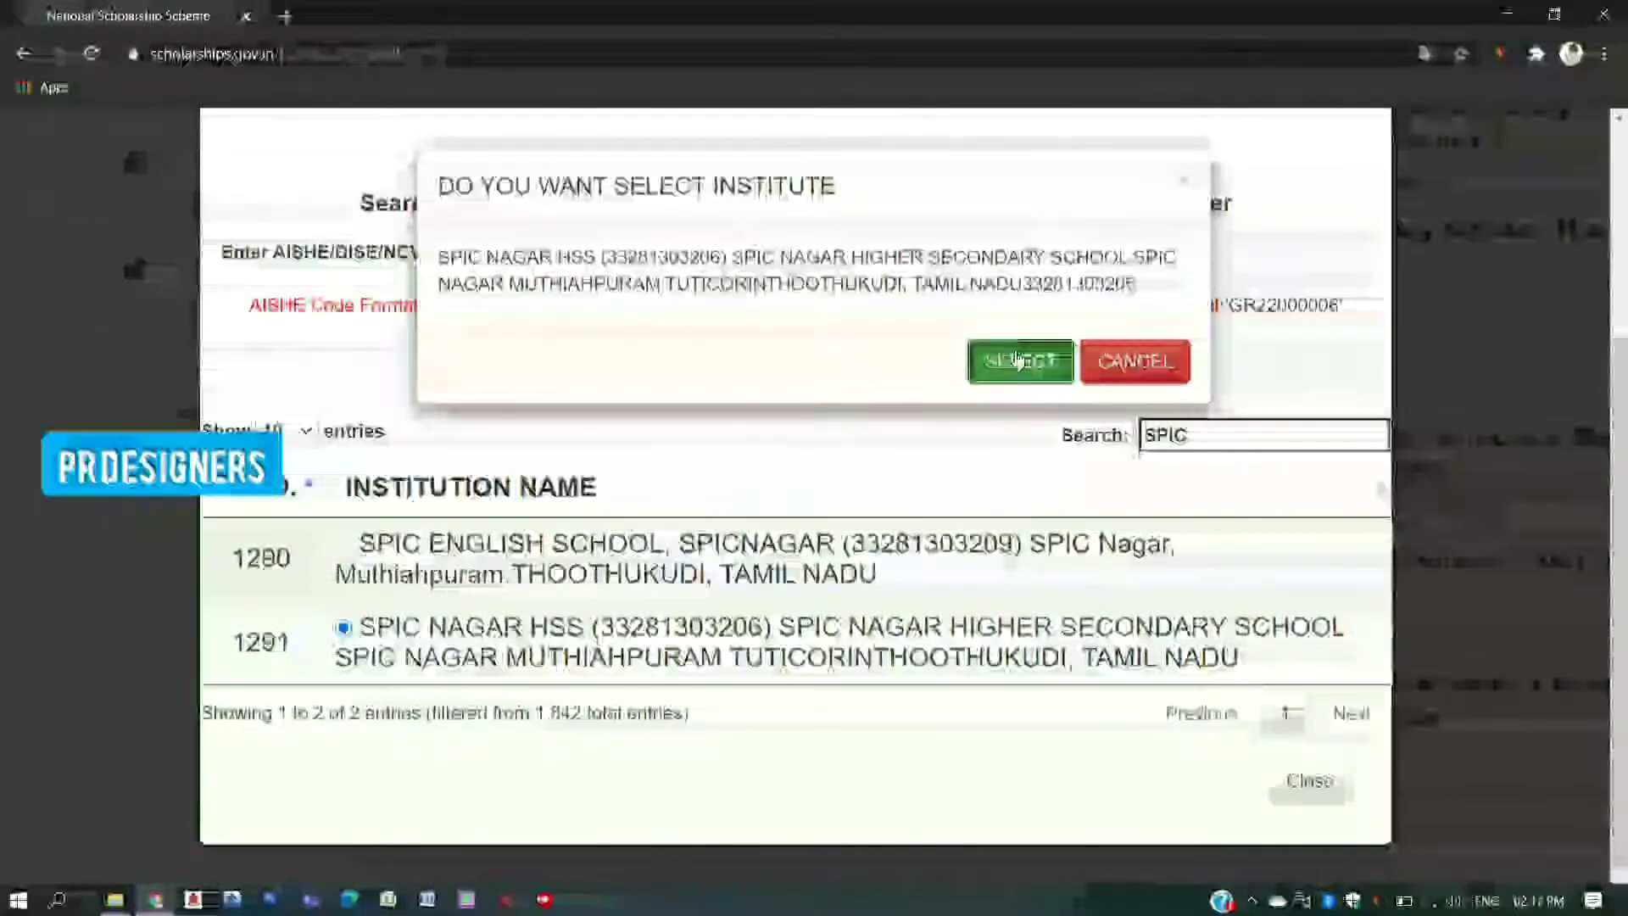
pyautogui.scroll(-1, 873, 547)
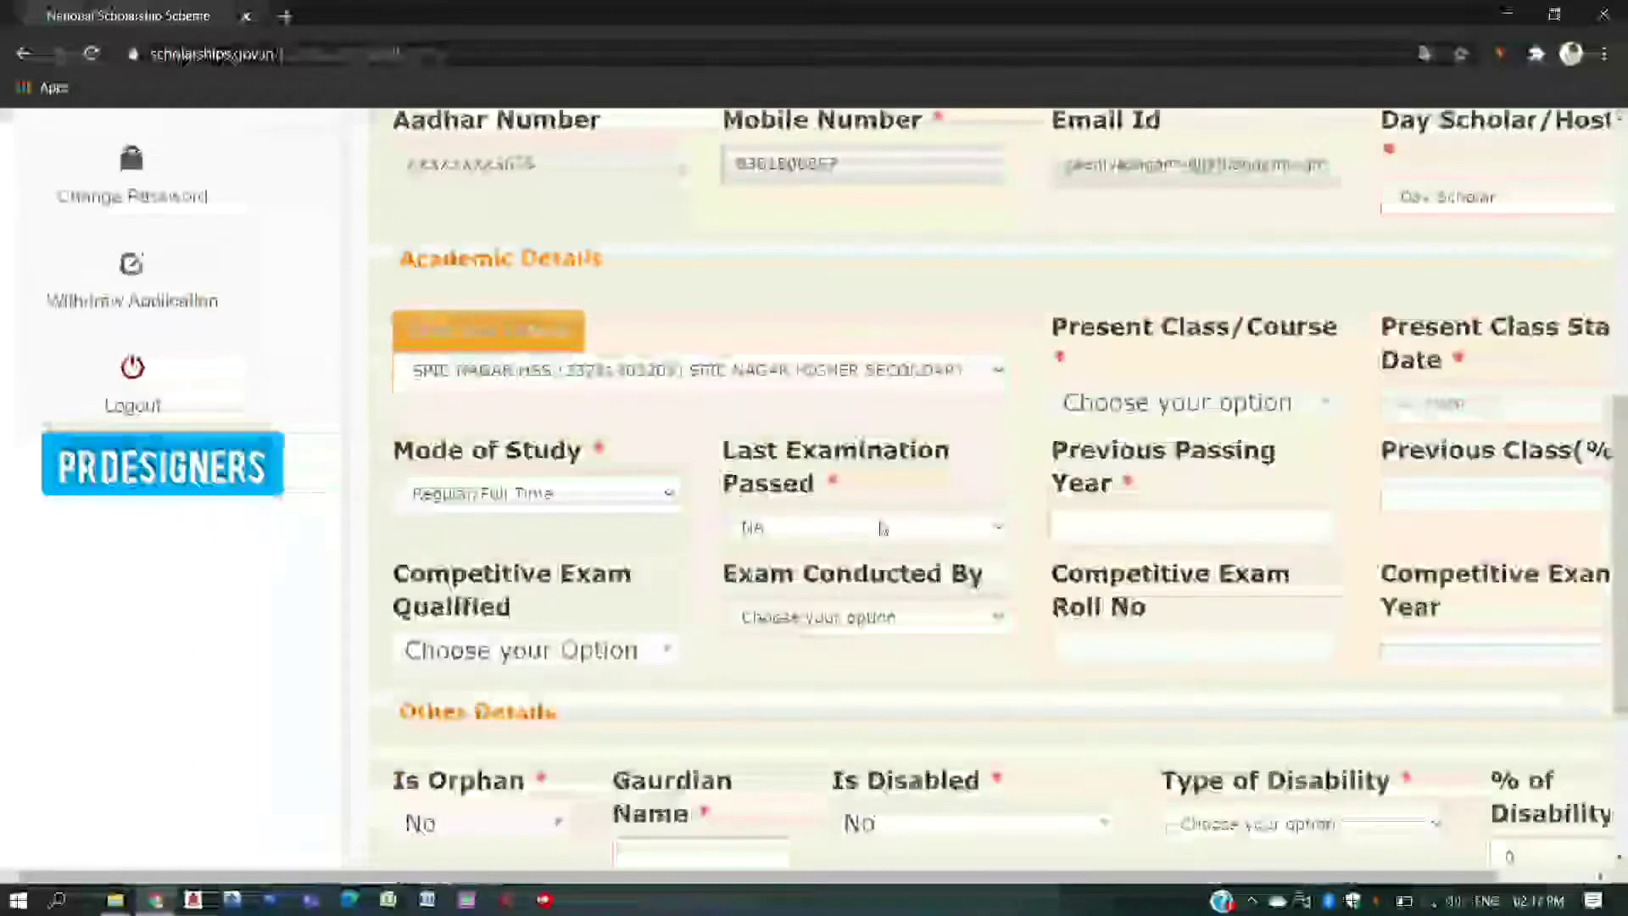
# - Keep Regular/Full Time mode of study and set Present Class/Course to VIII
pyautogui.click(559, 500)
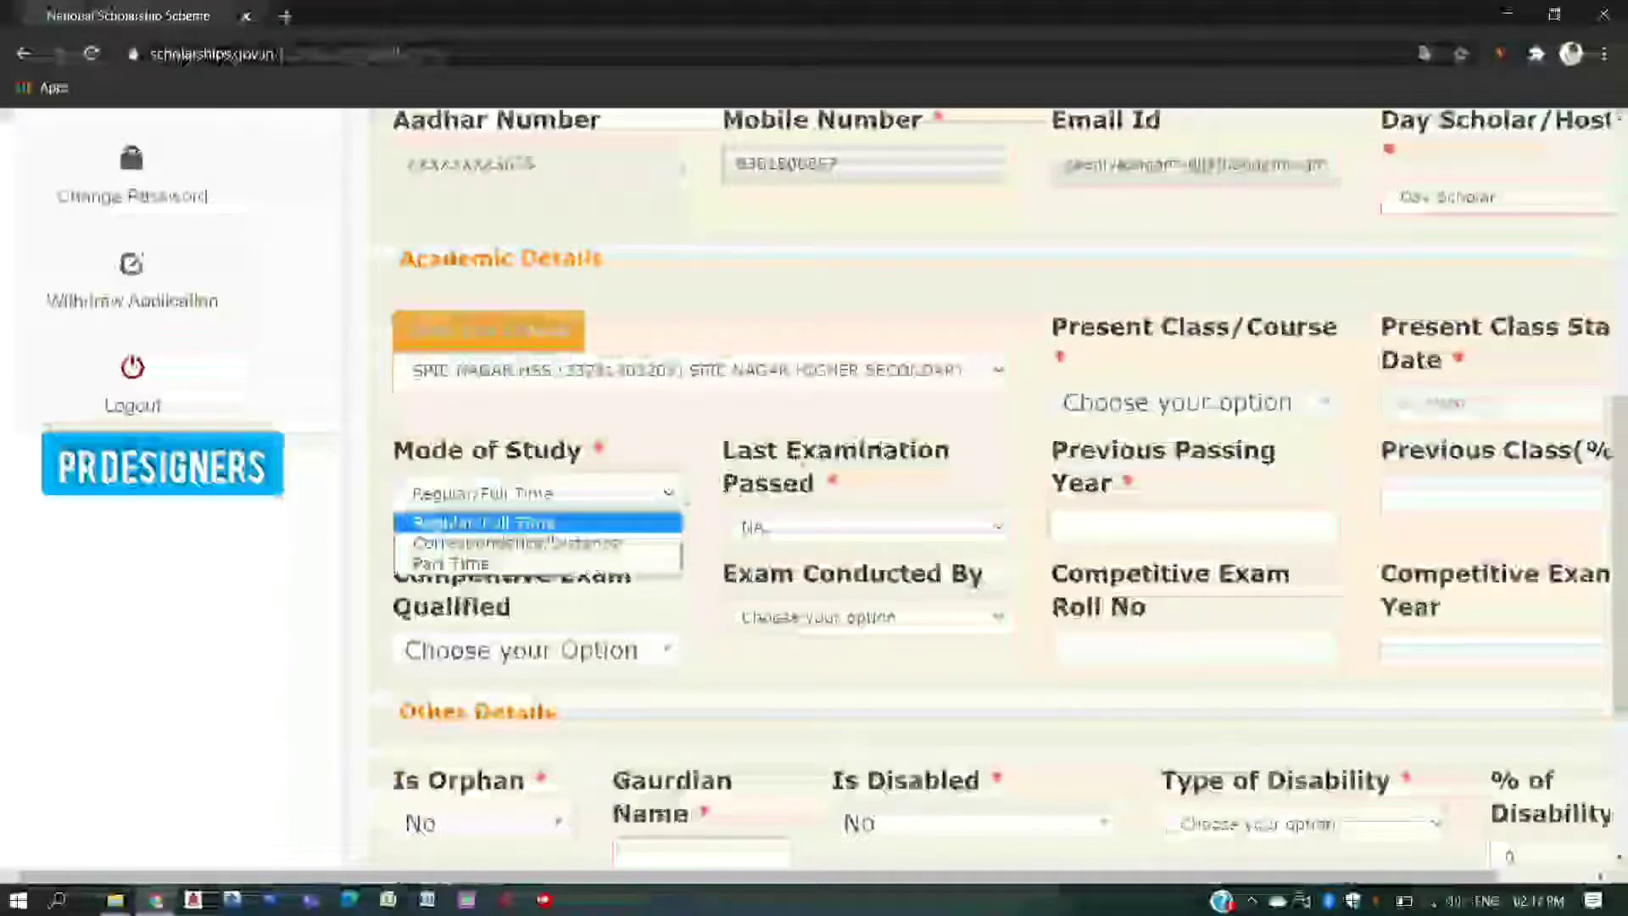
pyautogui.click(1164, 409)
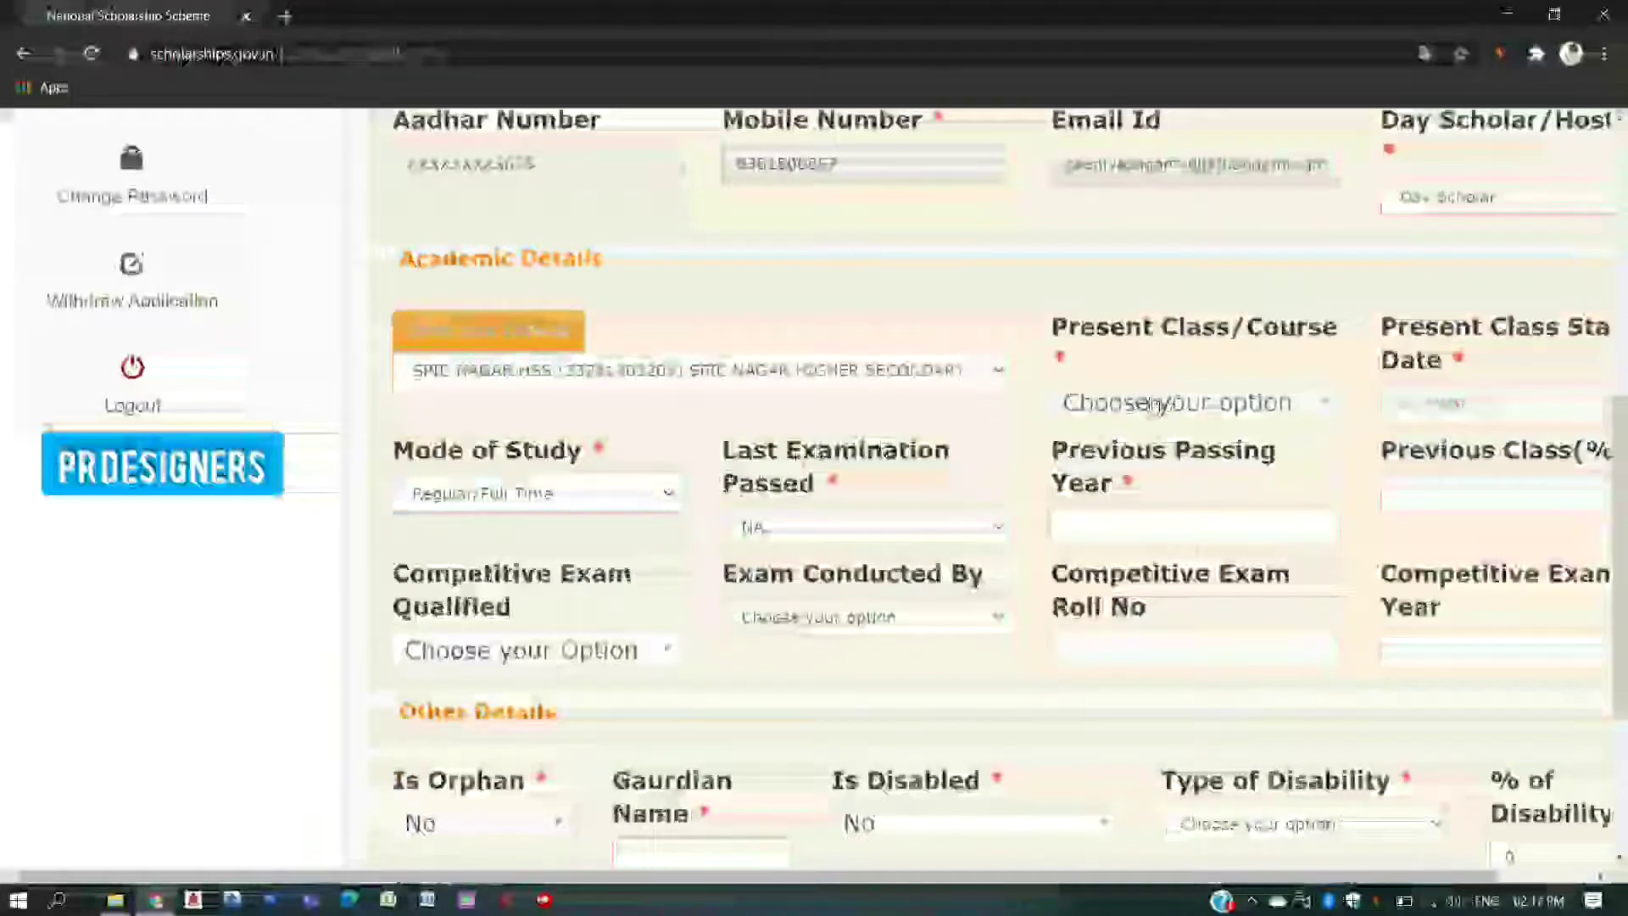
pyautogui.click(1157, 403)
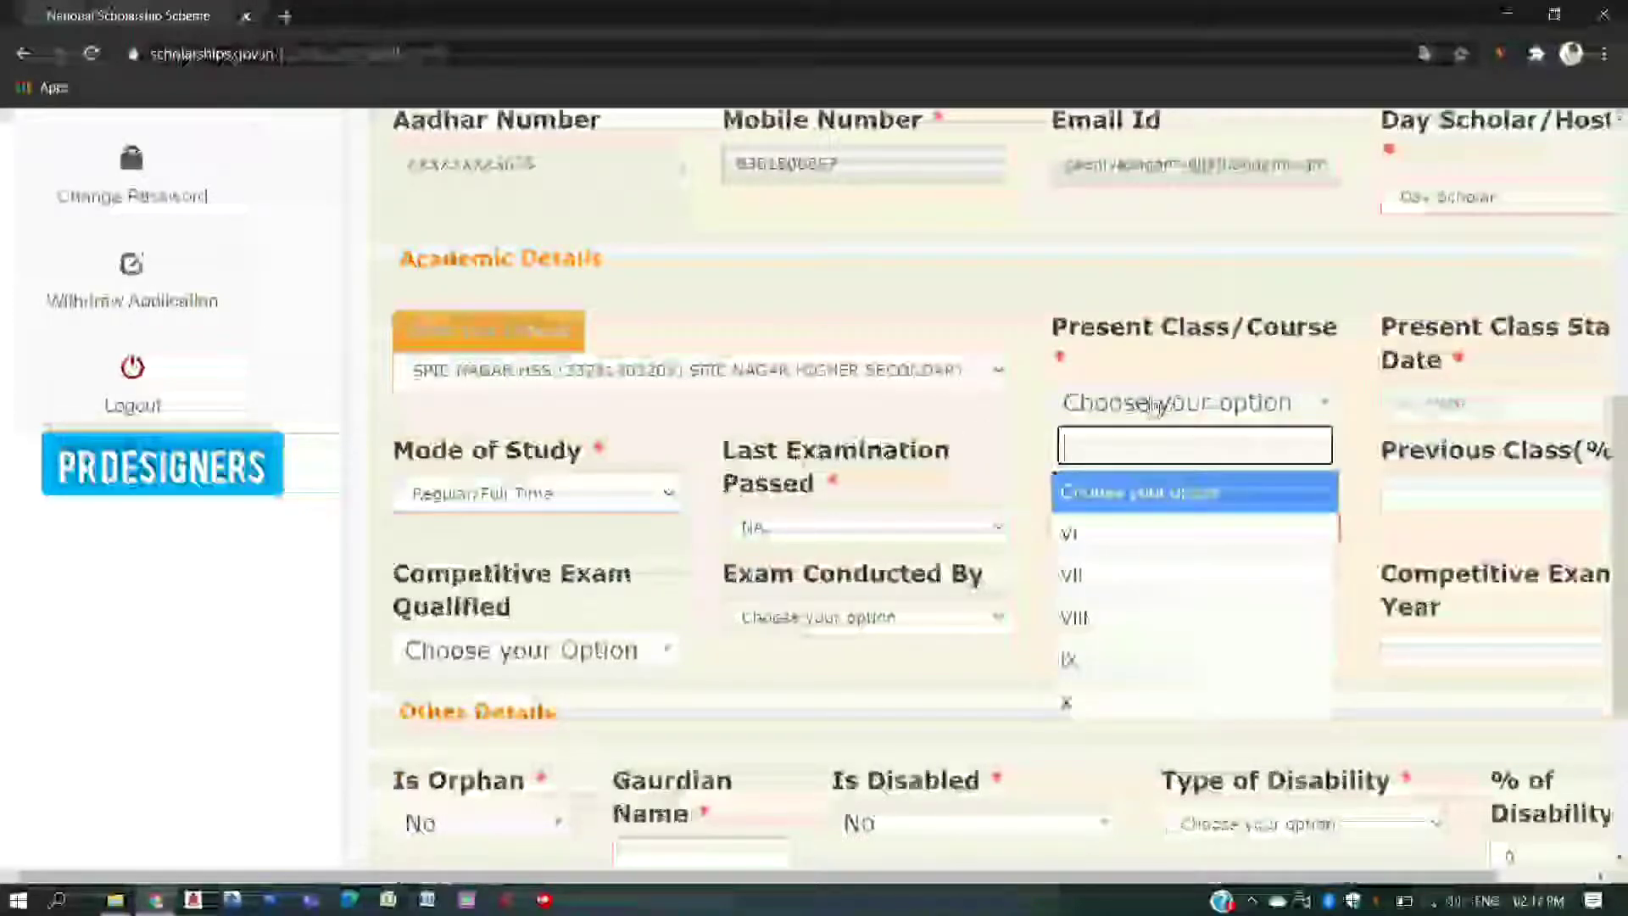
pyautogui.click(1140, 619)
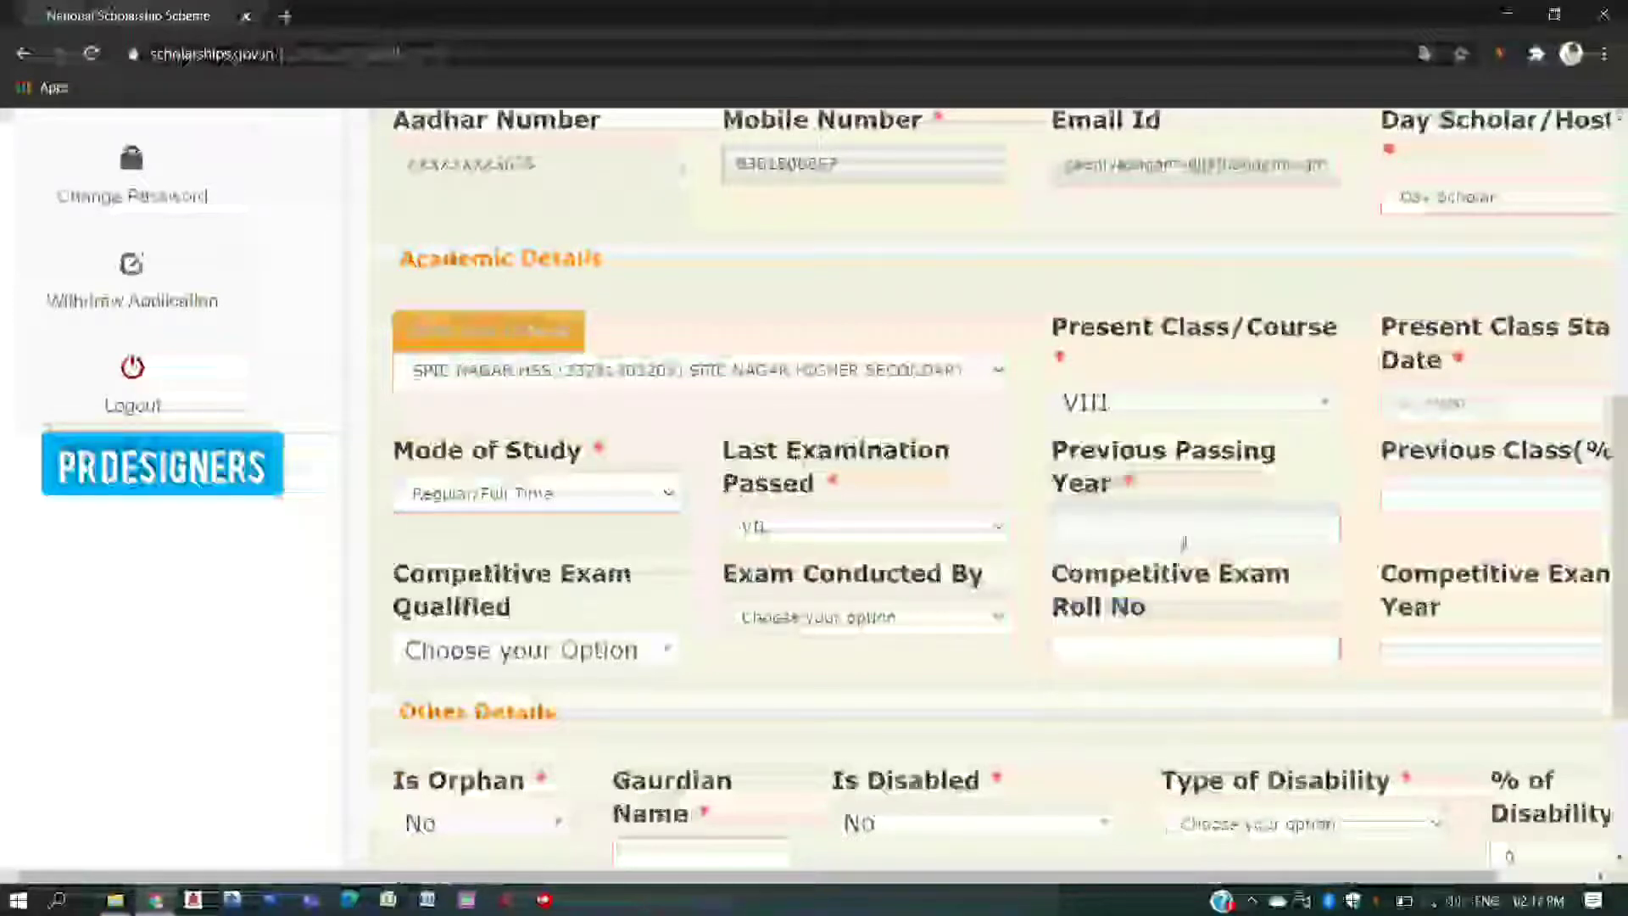
pyautogui.click(1460, 402)
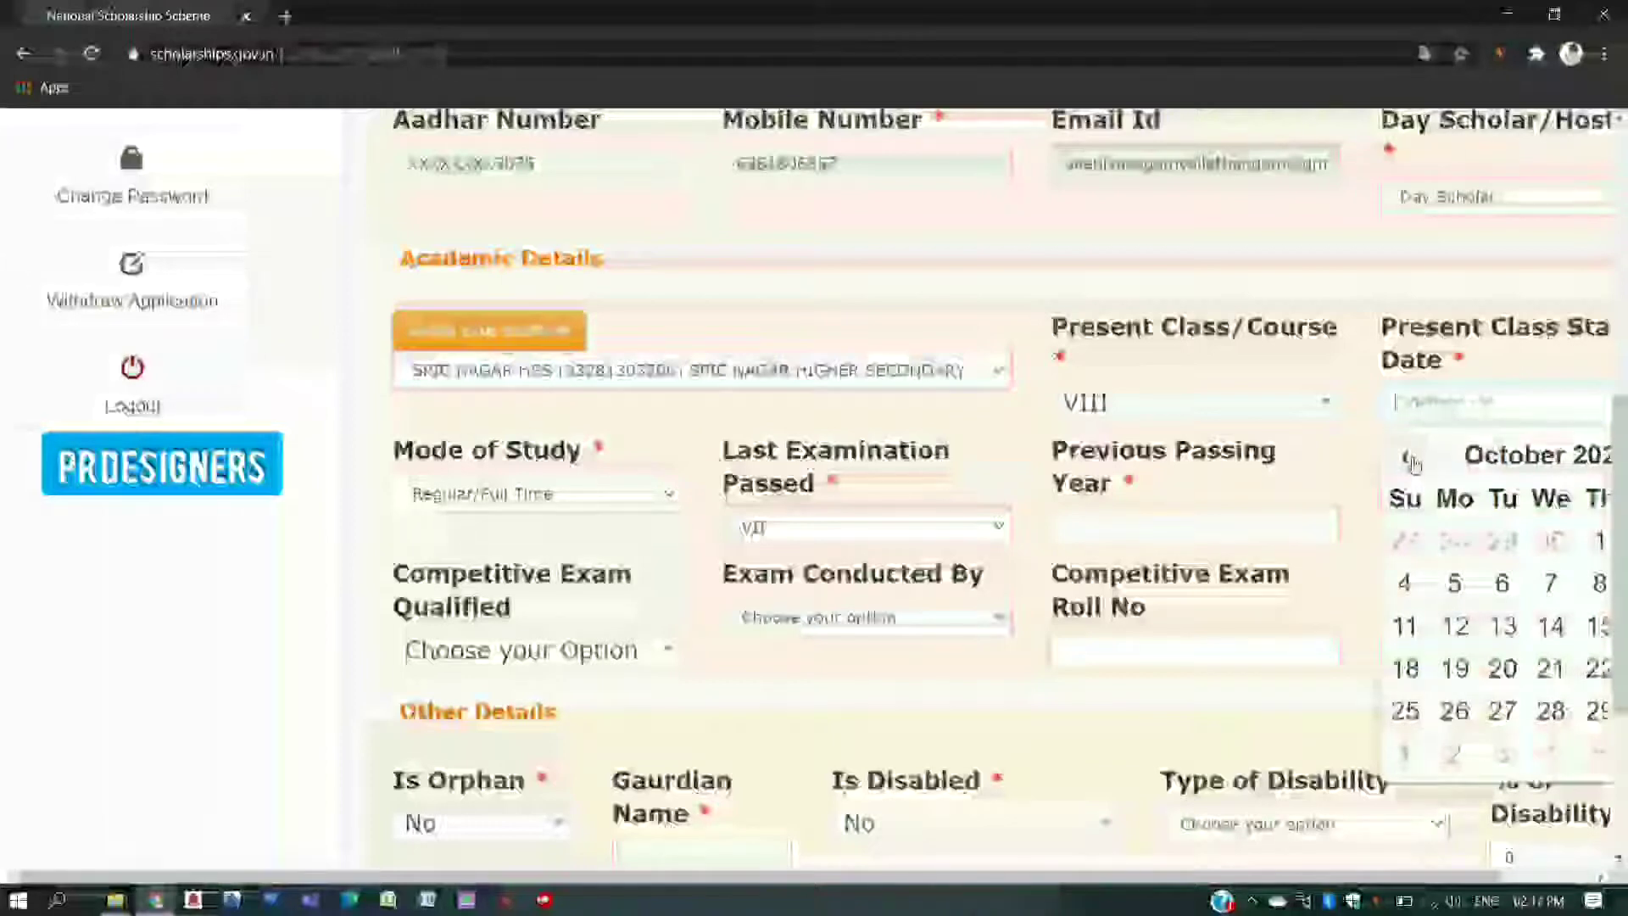
# - Dismiss the browser alert and pick 1 July 2020 in the class start date calendar
pyautogui.click(1227, 585)
pyautogui.hscroll(1, 1227, 585)
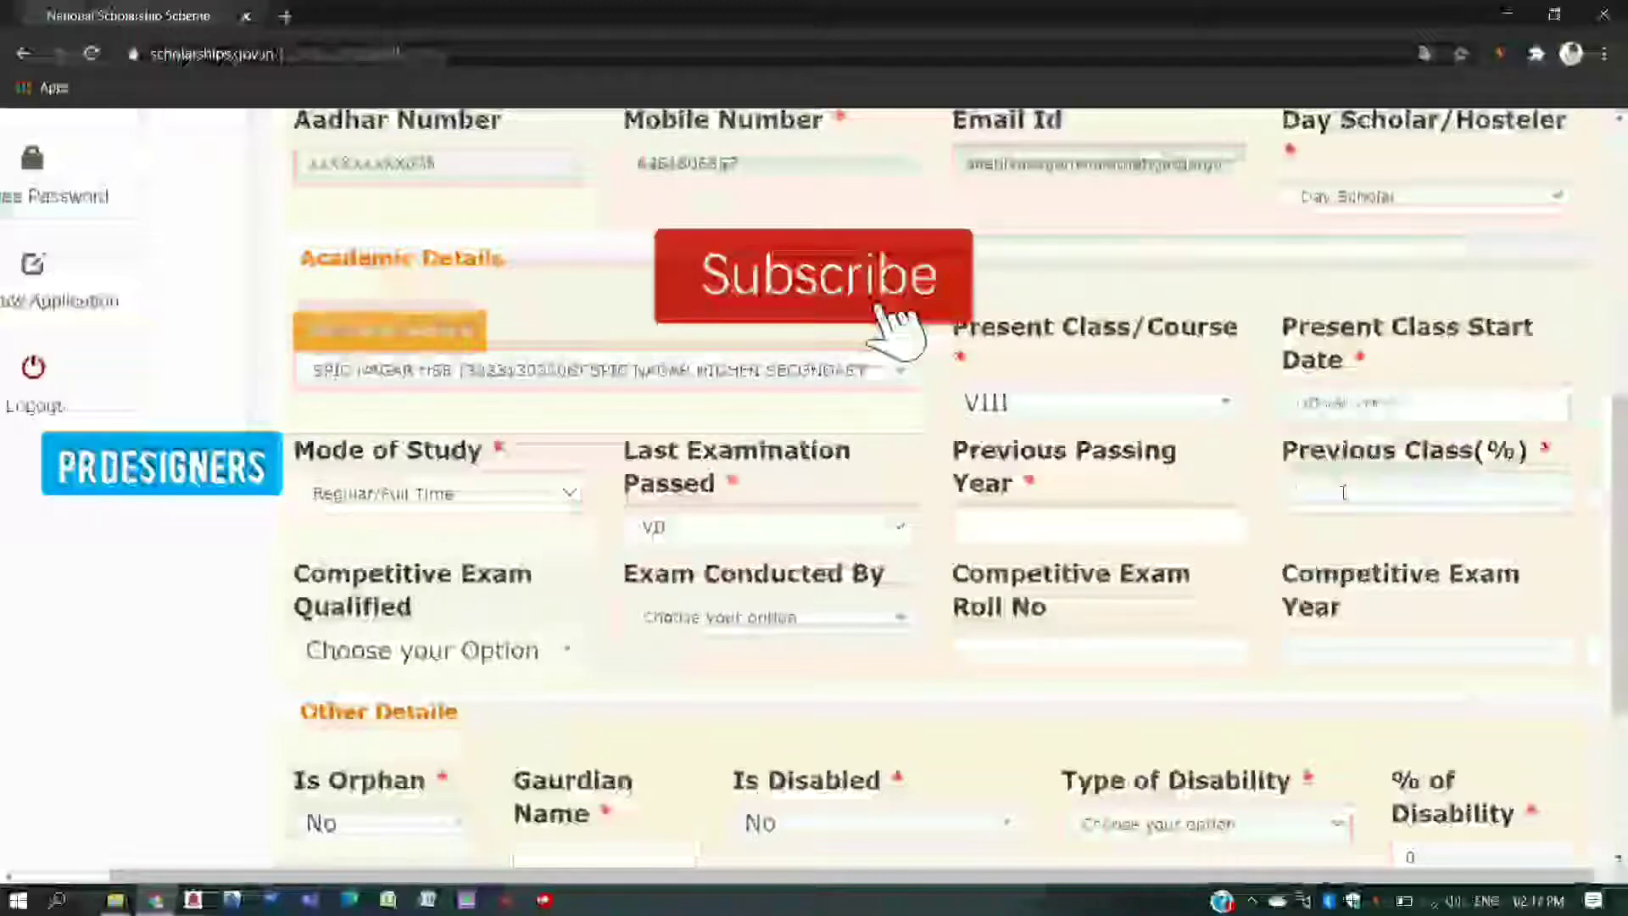
pyautogui.click(1371, 452)
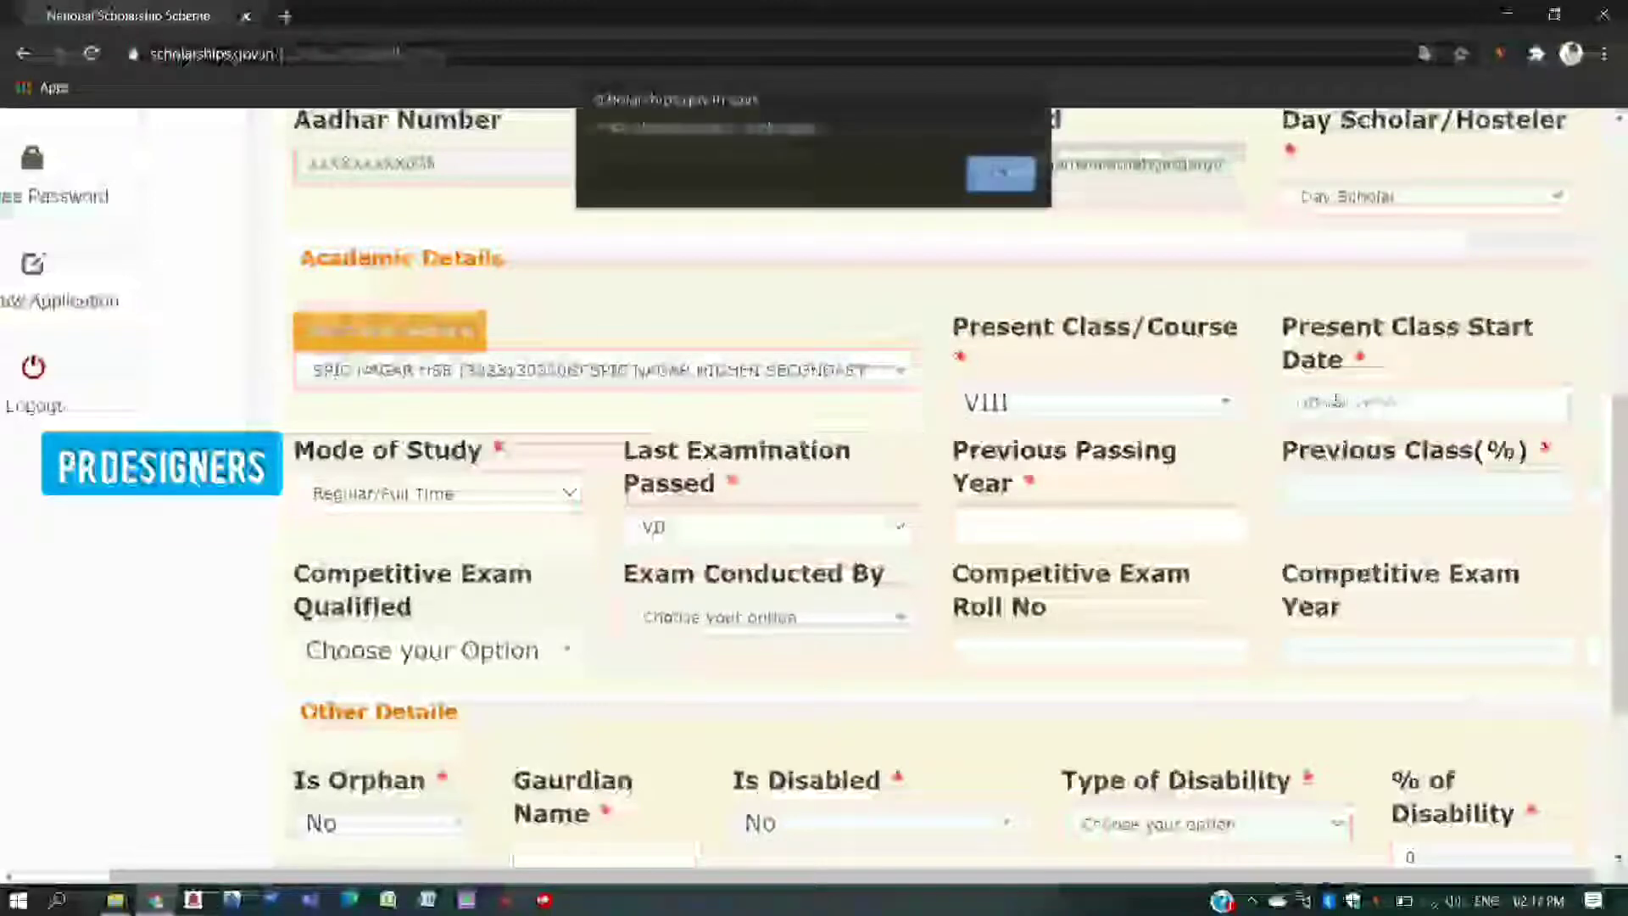
pyautogui.click(1000, 178)
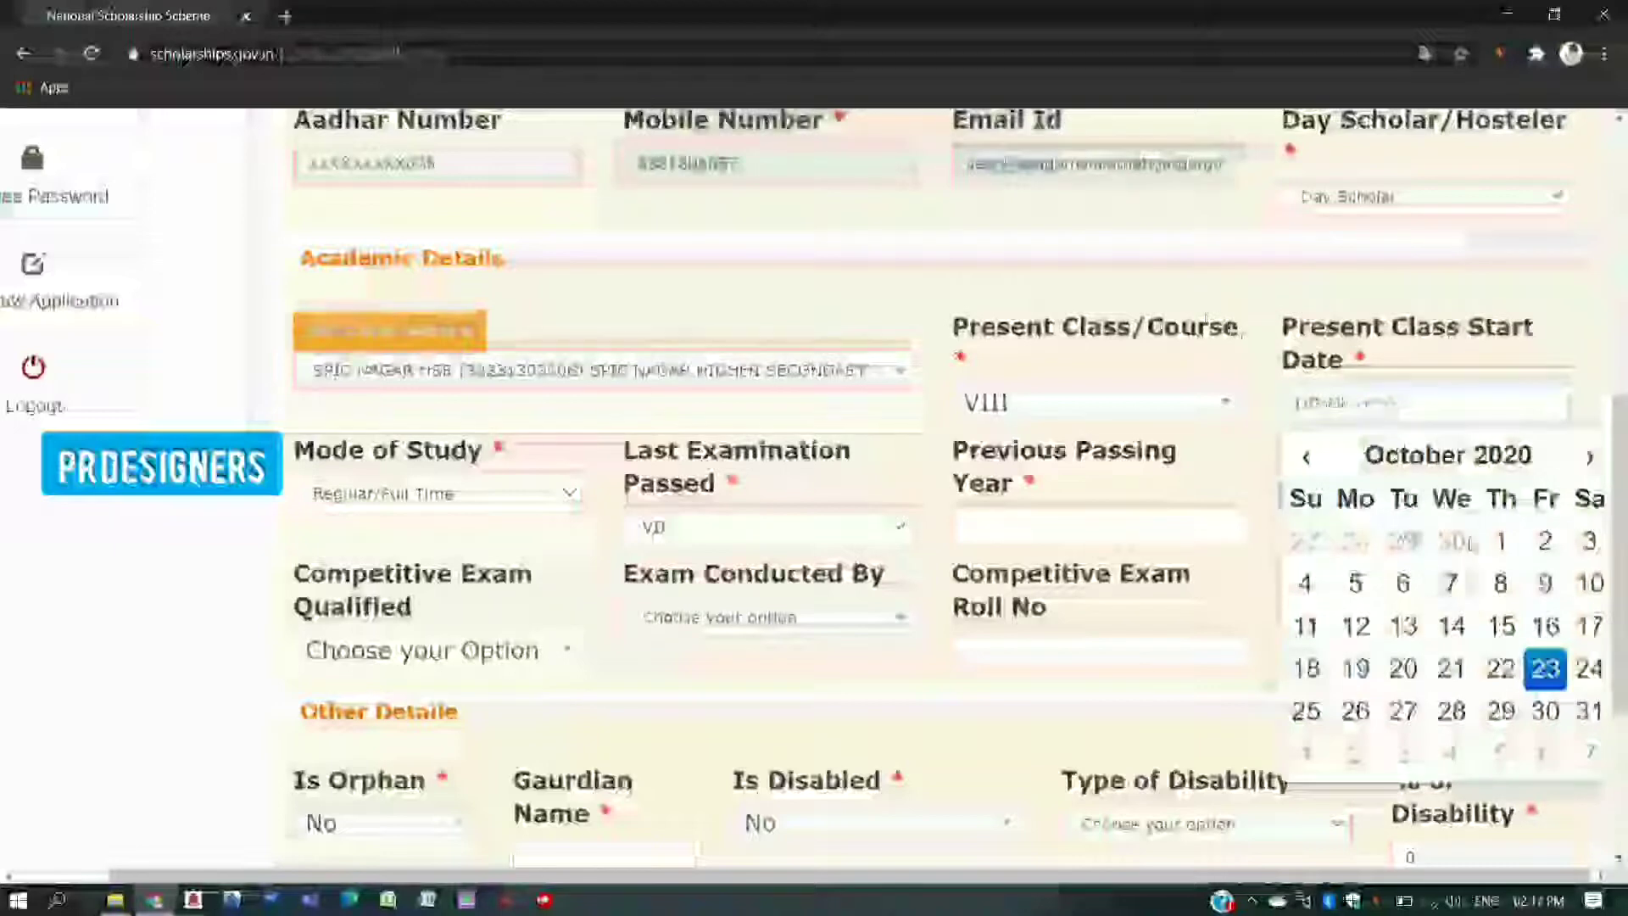
pyautogui.click(1306, 456)
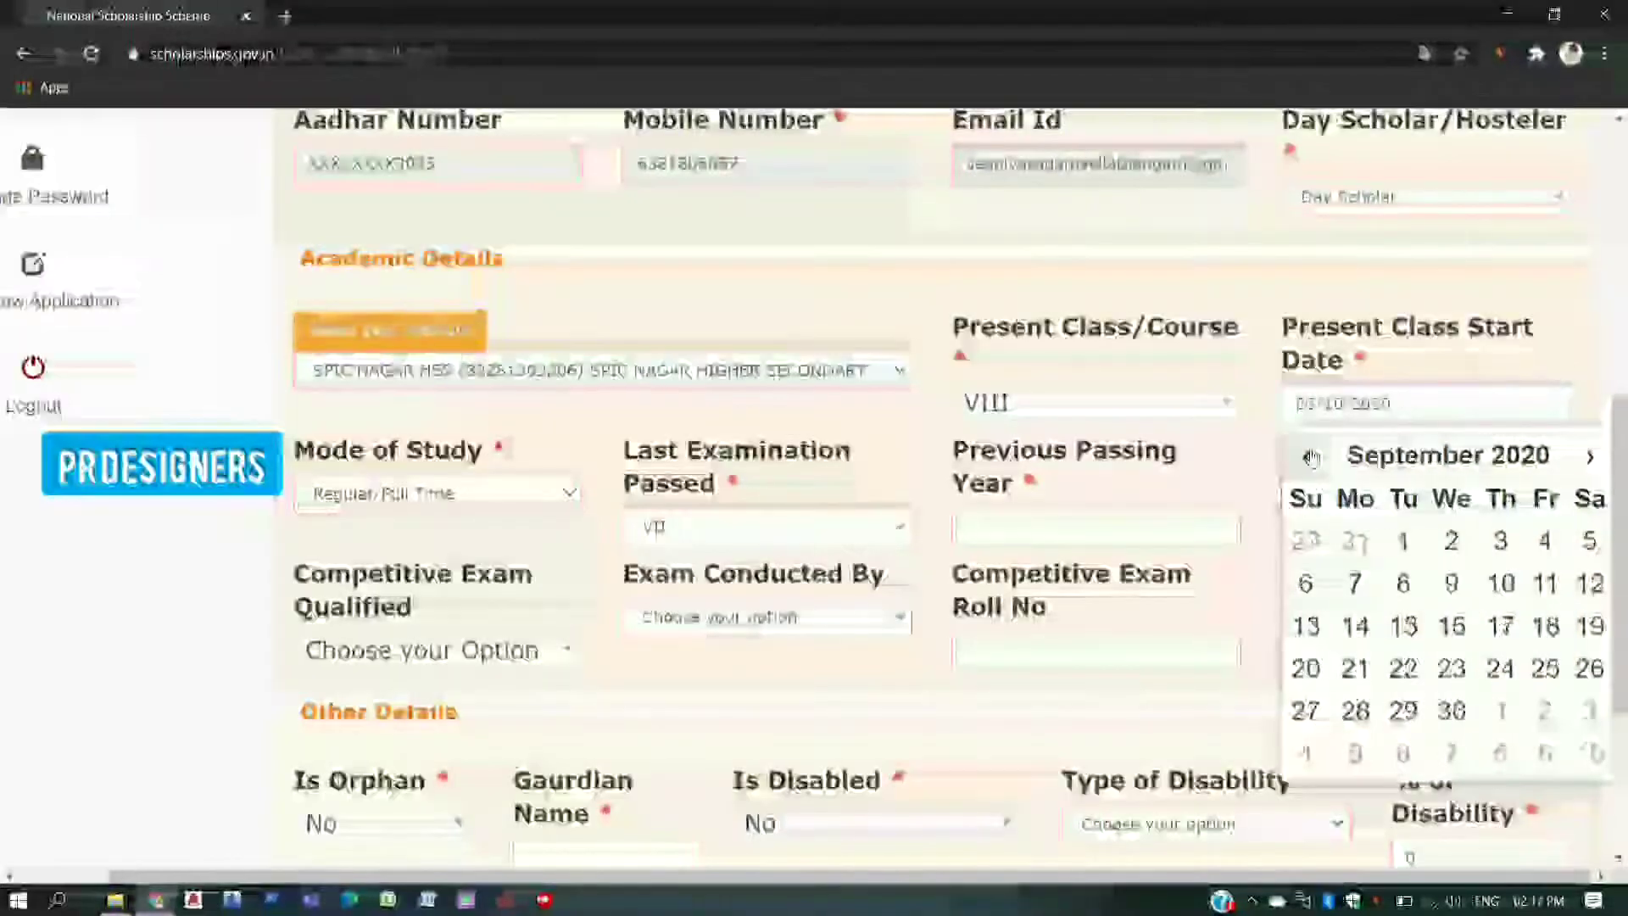
pyautogui.click(1310, 457)
pyautogui.click(1311, 458)
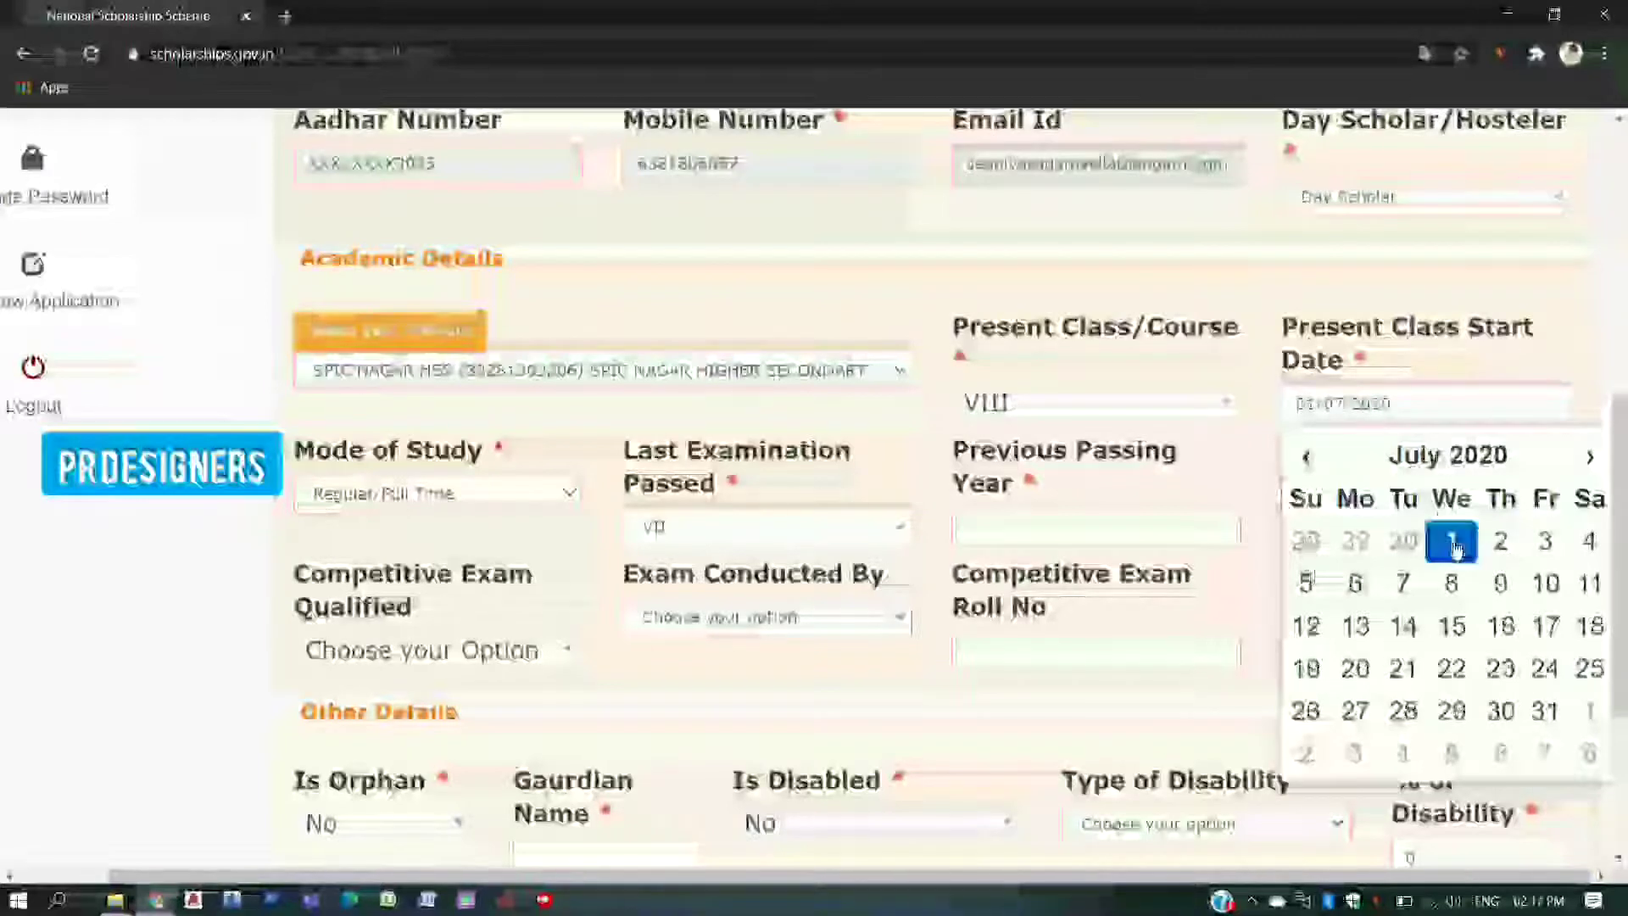
pyautogui.click(995, 539)
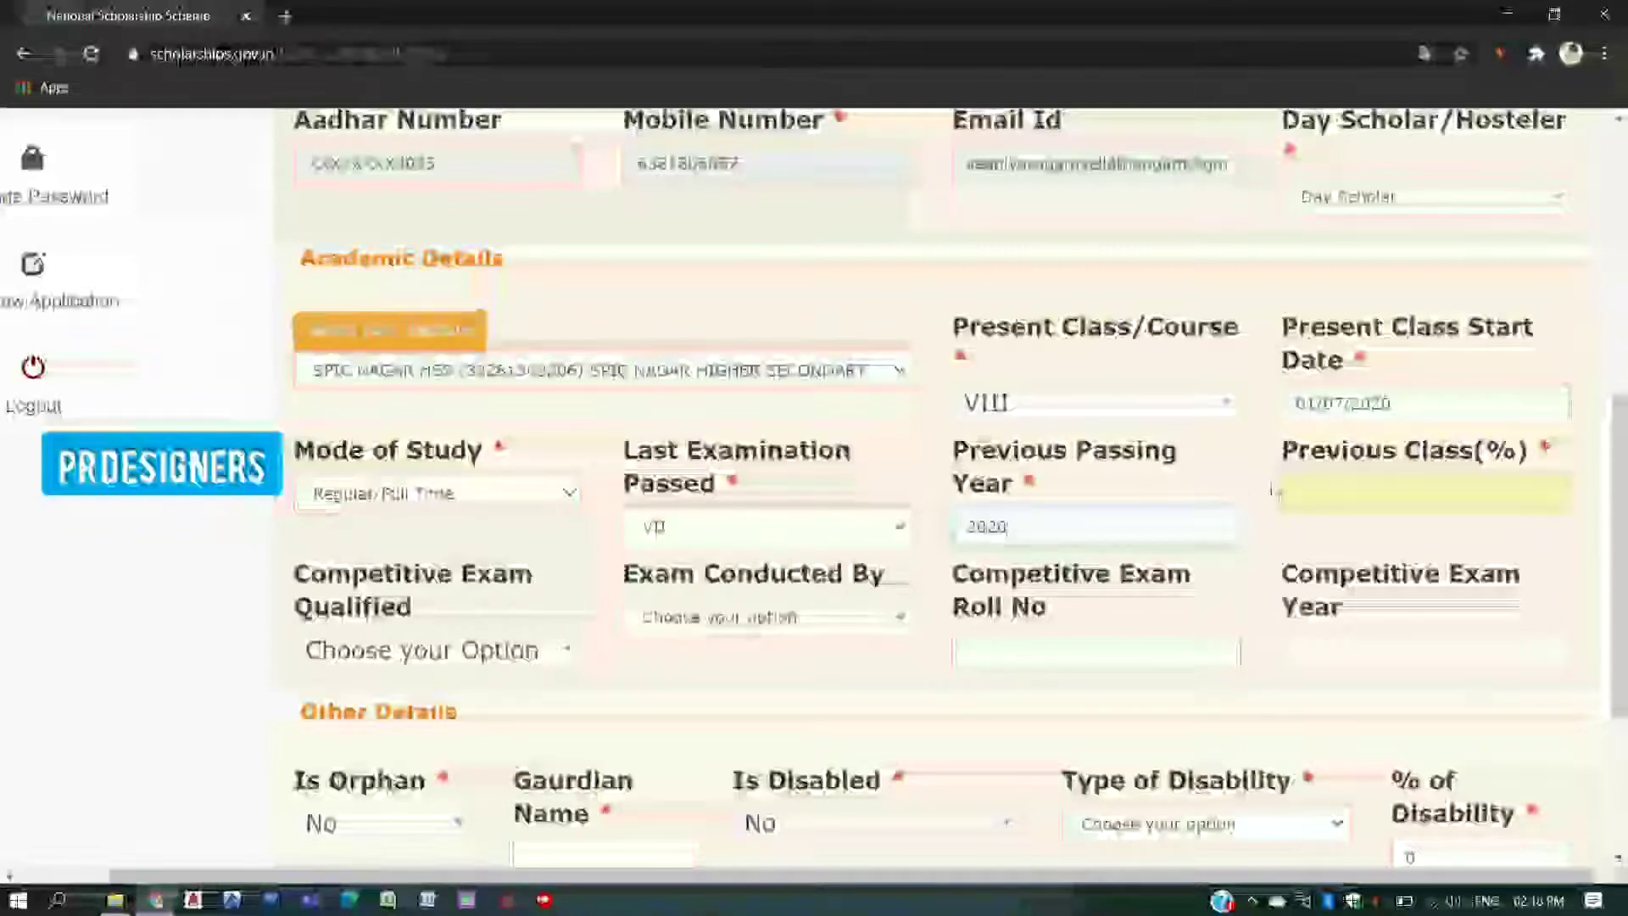
# - Enter 79 in Previous Class(%), leaving Competitive Exam Qualified unchanged
pyautogui.click(1313, 492)
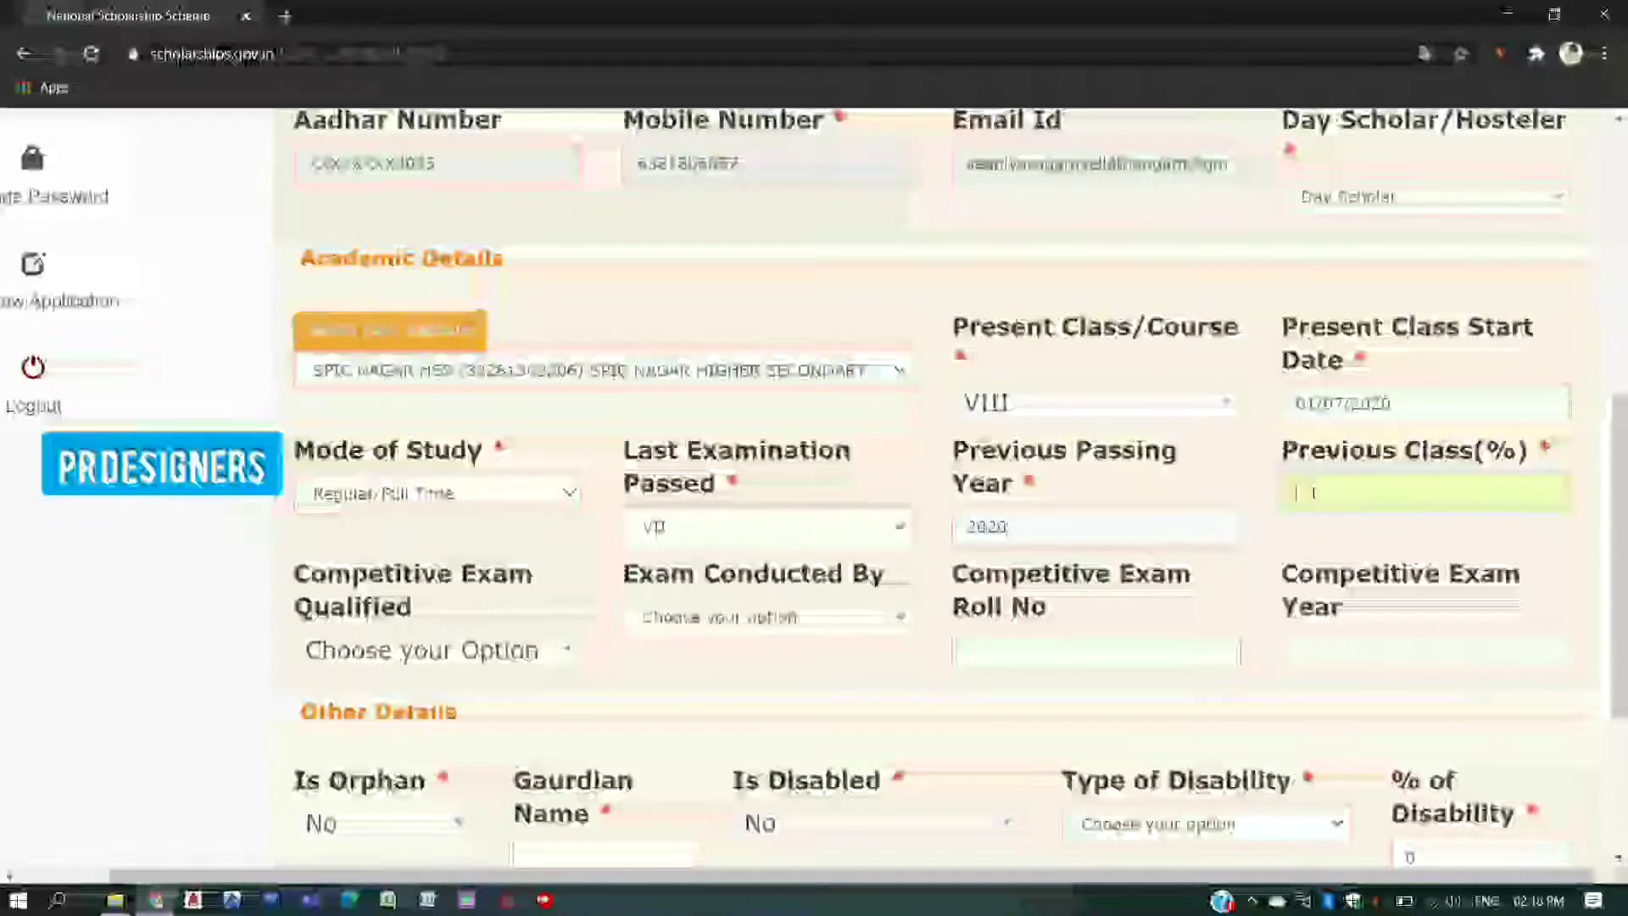
pyautogui.write('79')
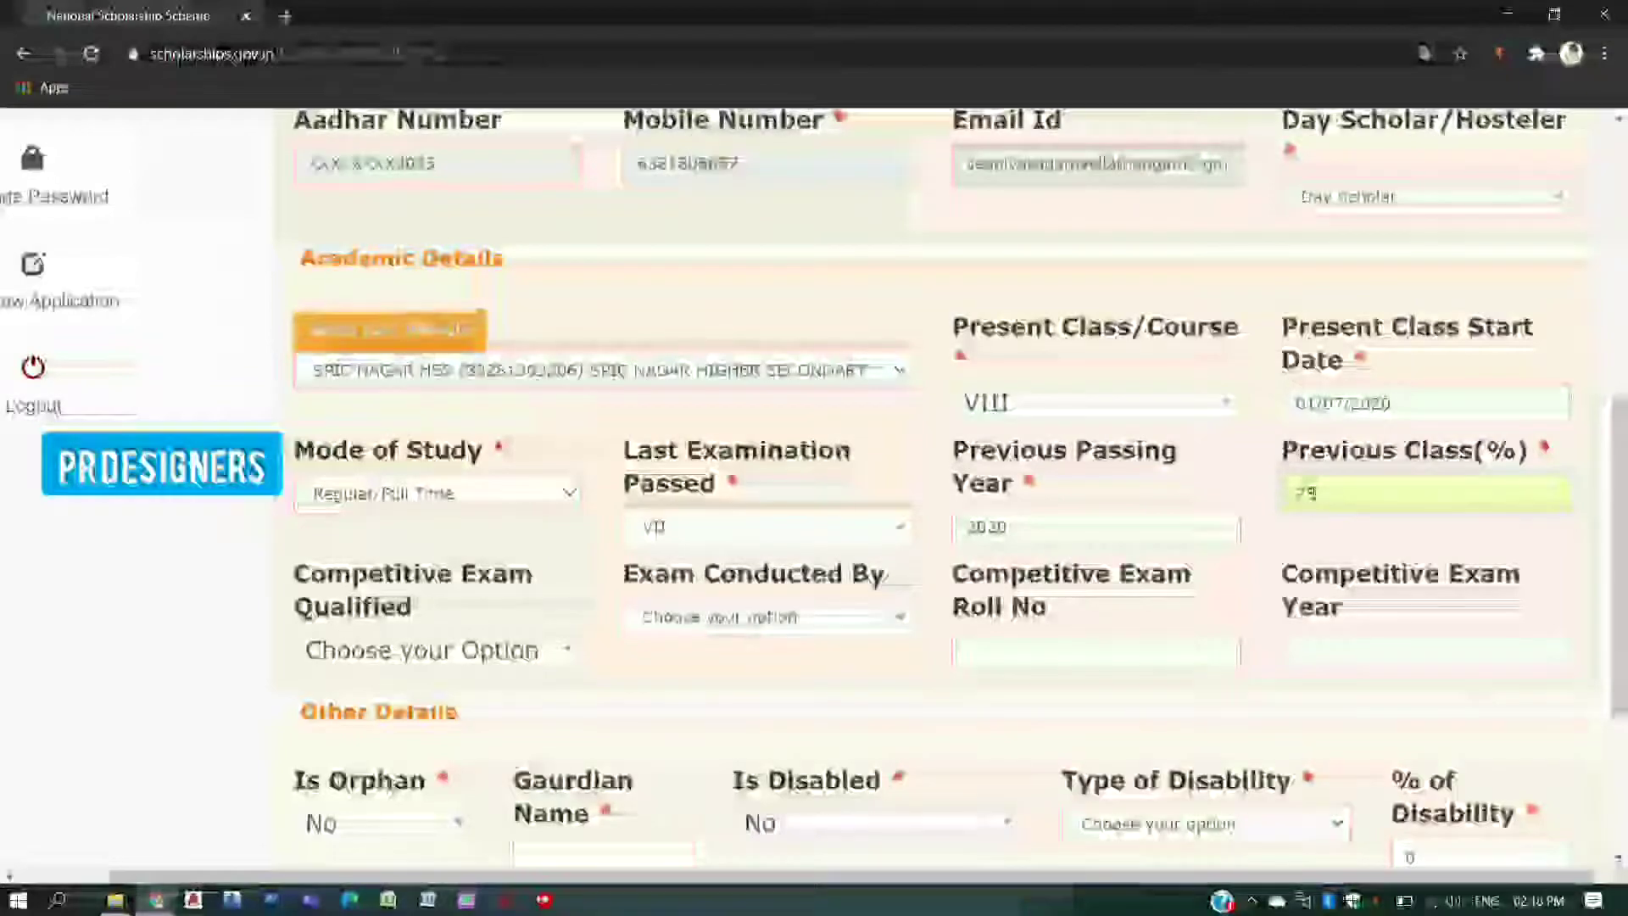
pyautogui.scroll(-1, 469, 547)
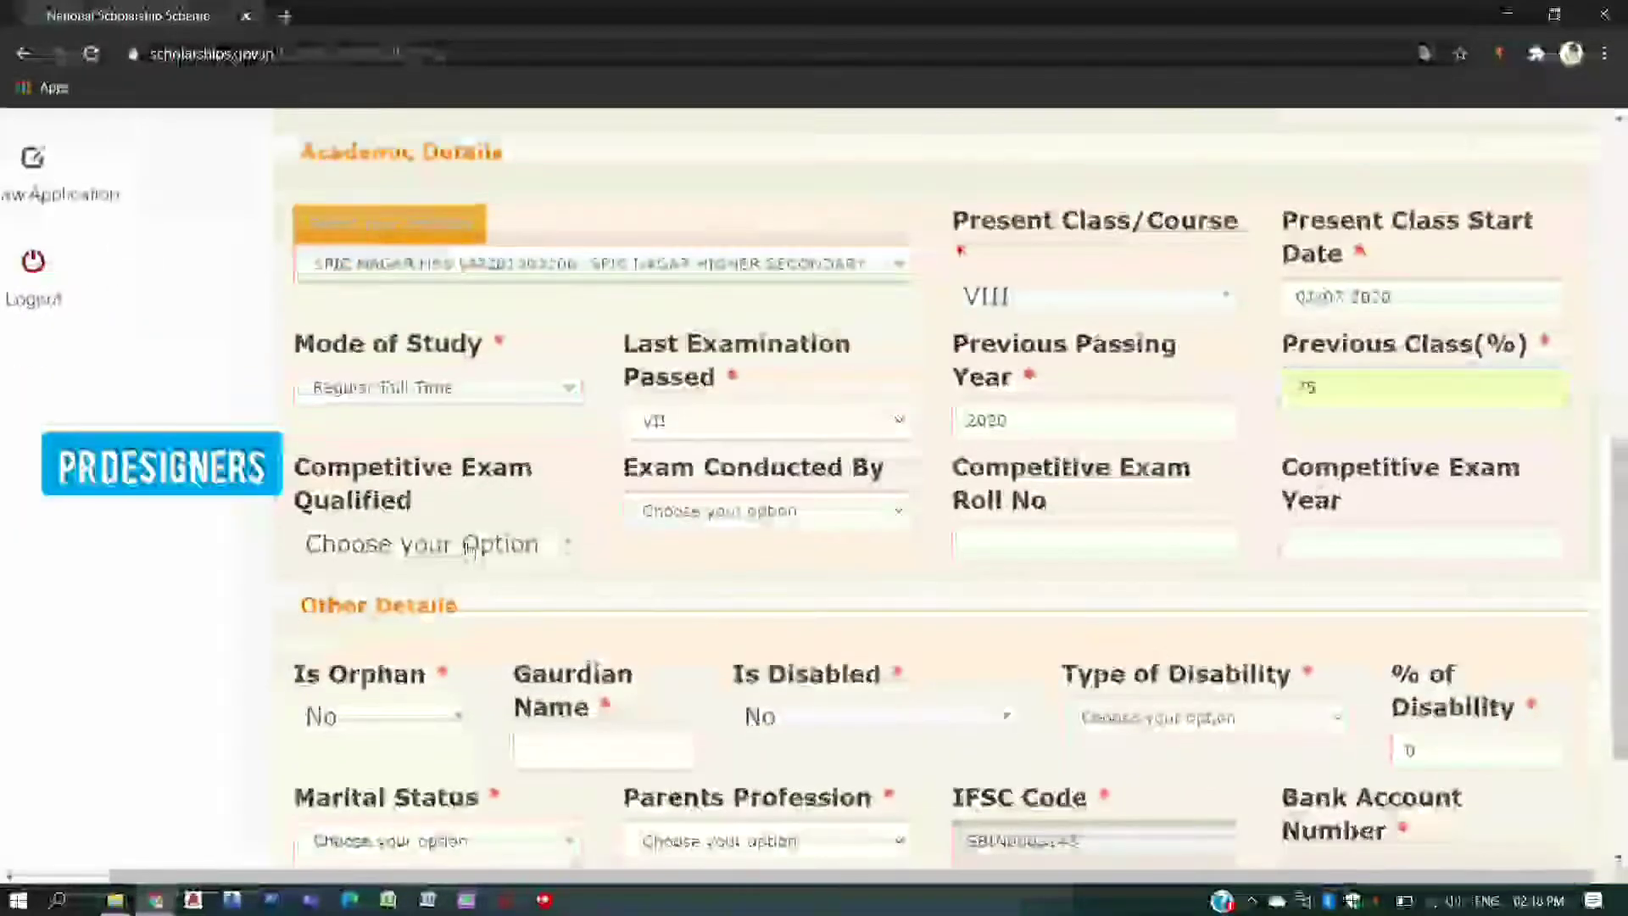
pyautogui.click(479, 543)
pyautogui.click(551, 541)
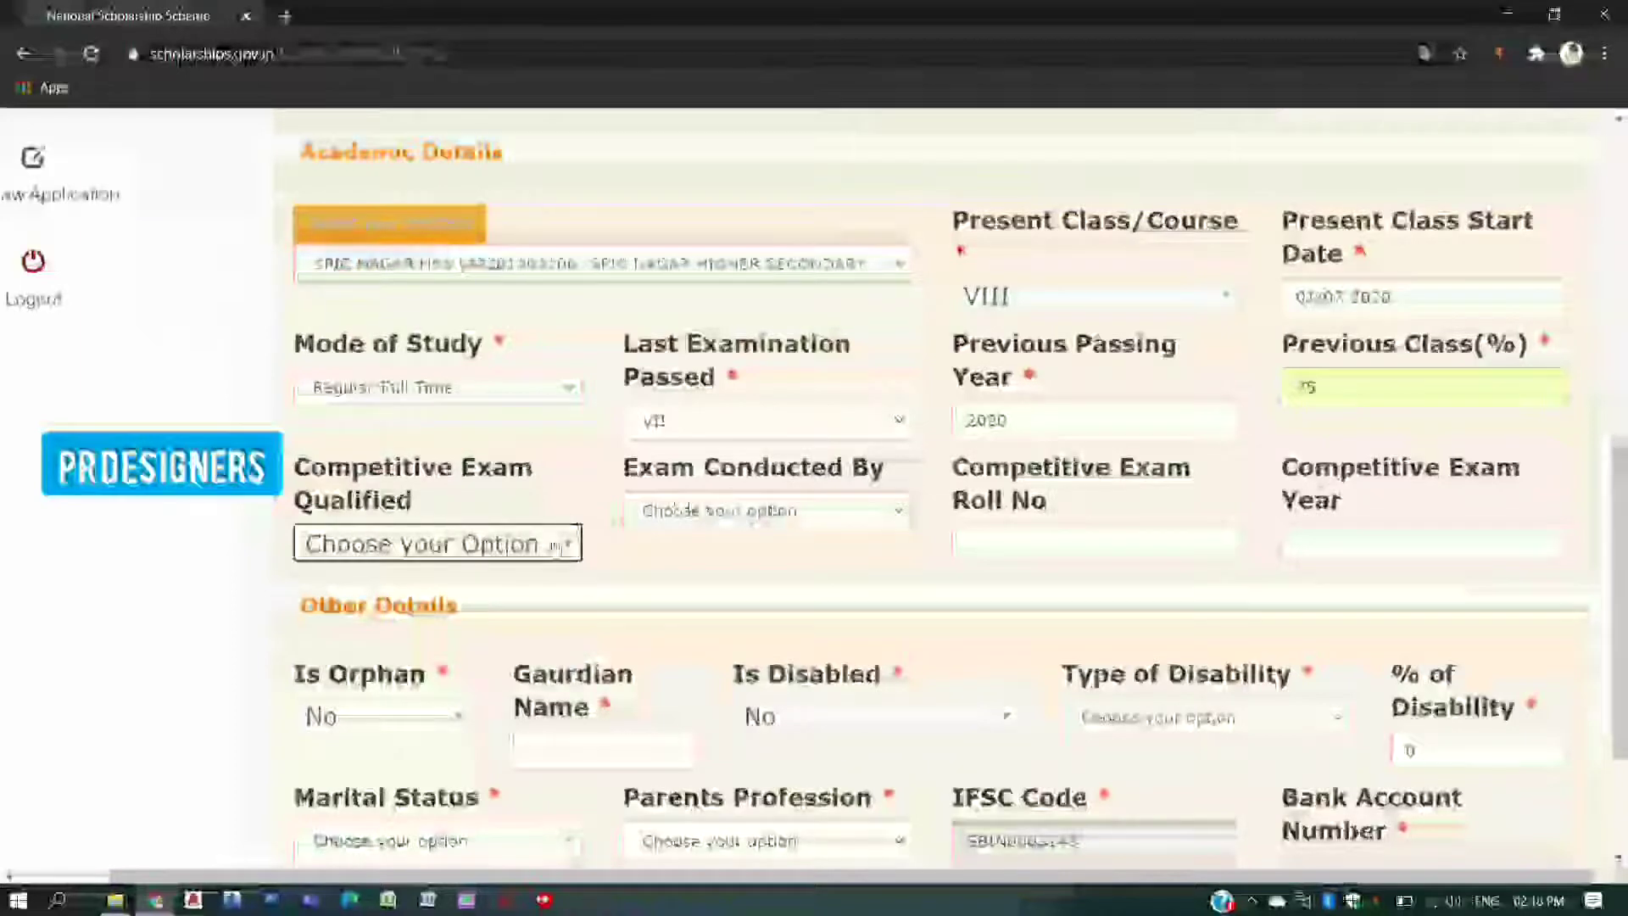
pyautogui.scroll(-2, 594, 525)
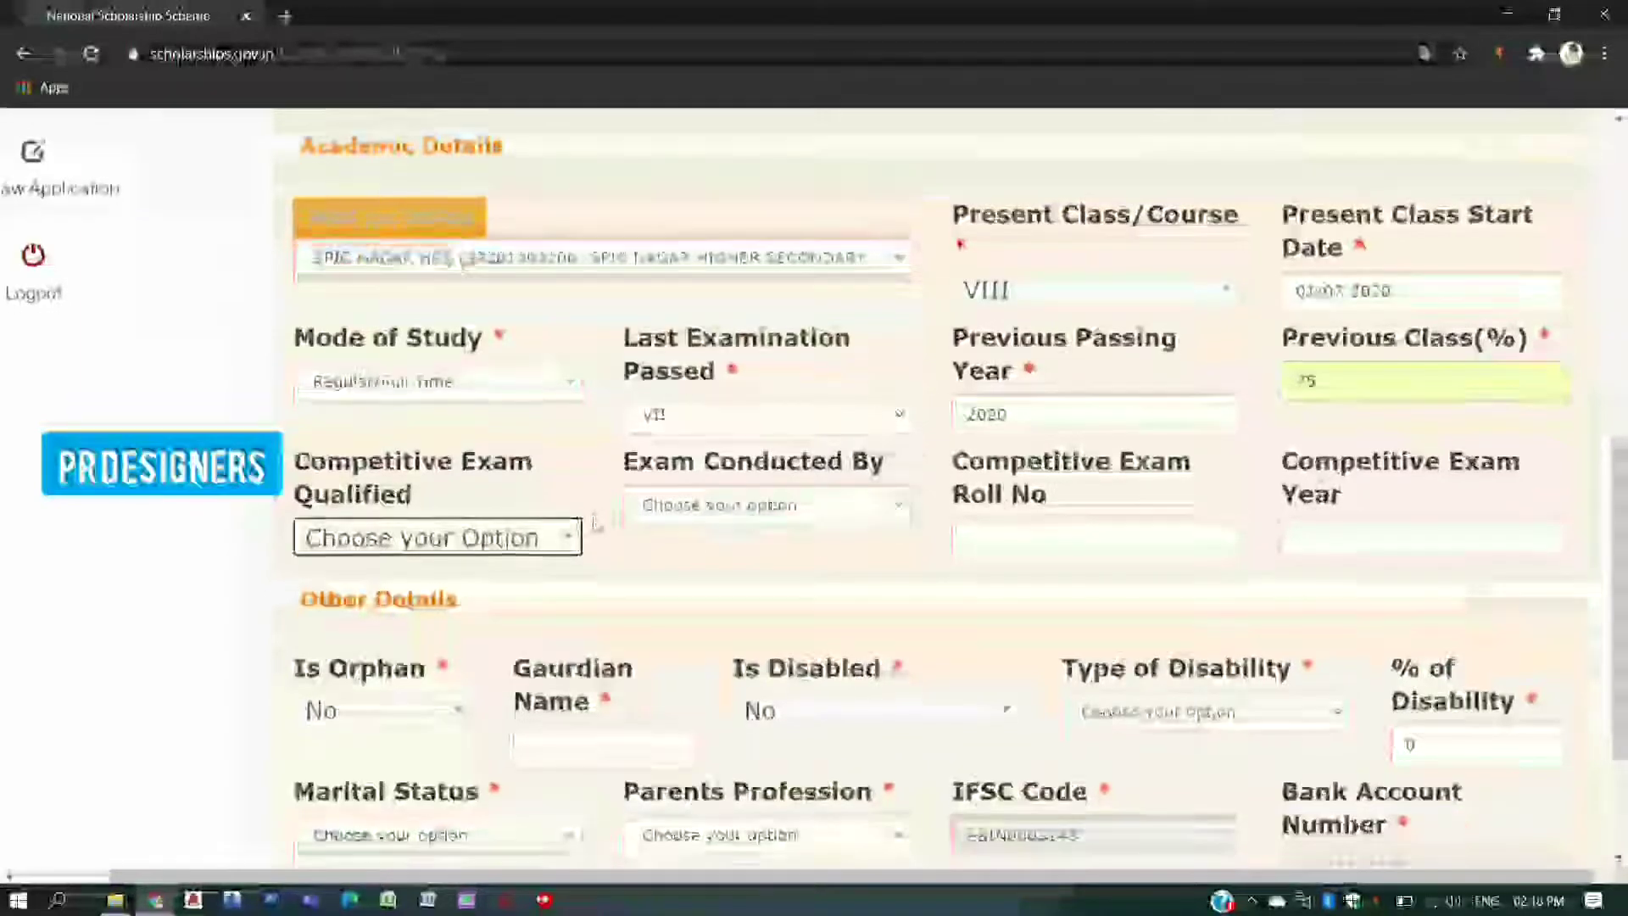
# - Enter the guardian's name and set Marital Status to Un Married
pyautogui.click(558, 547)
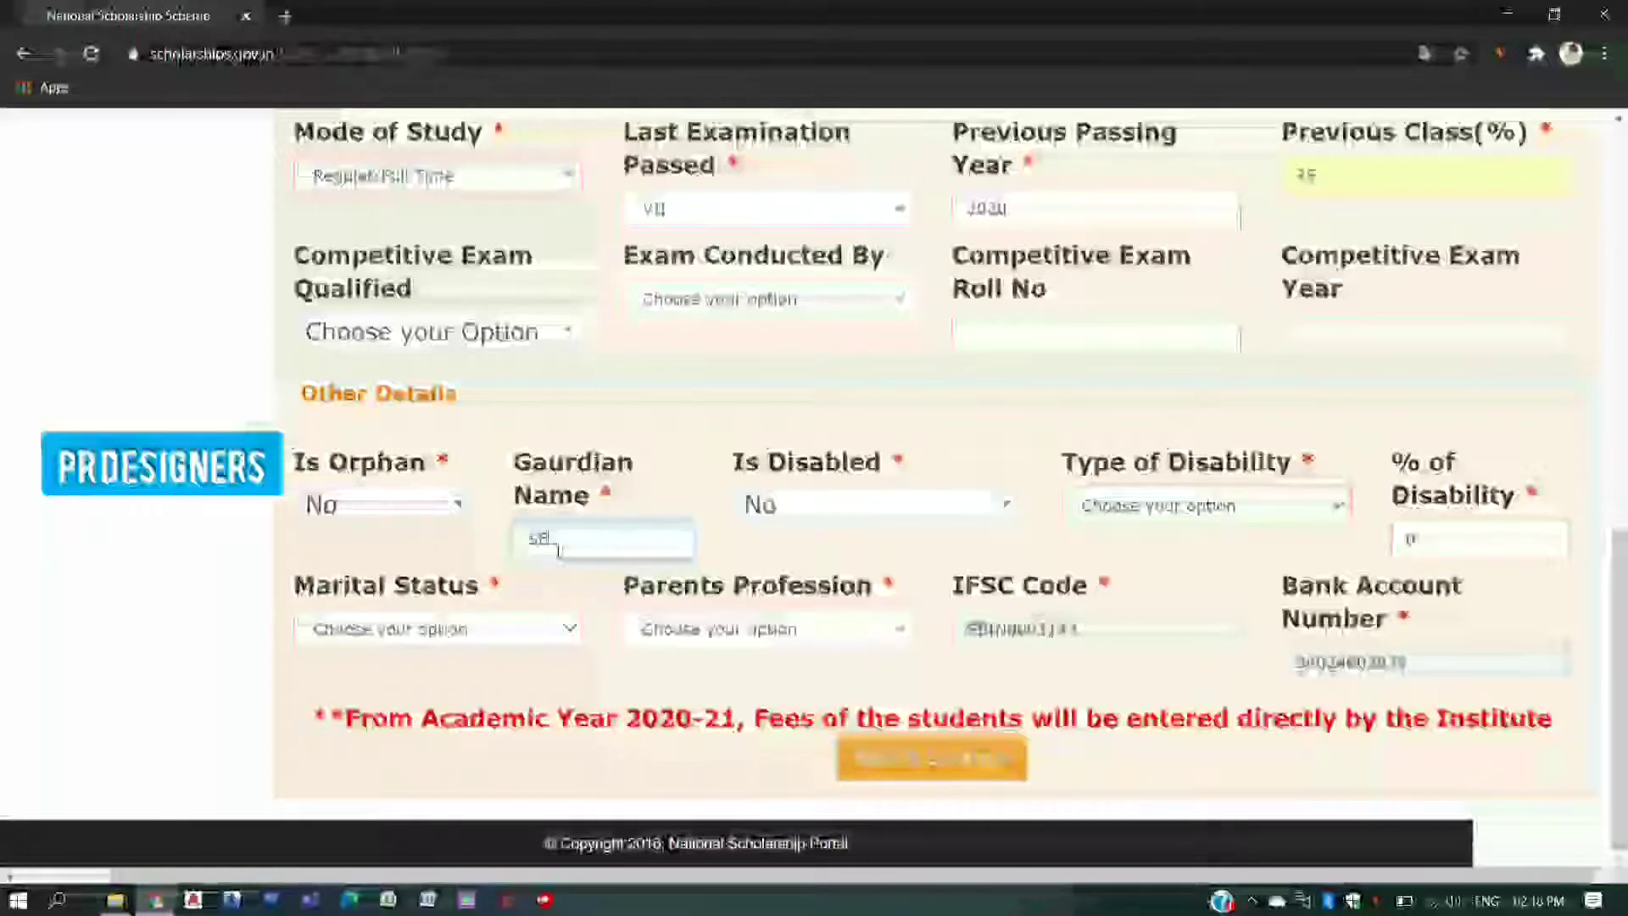
pyautogui.write('s')
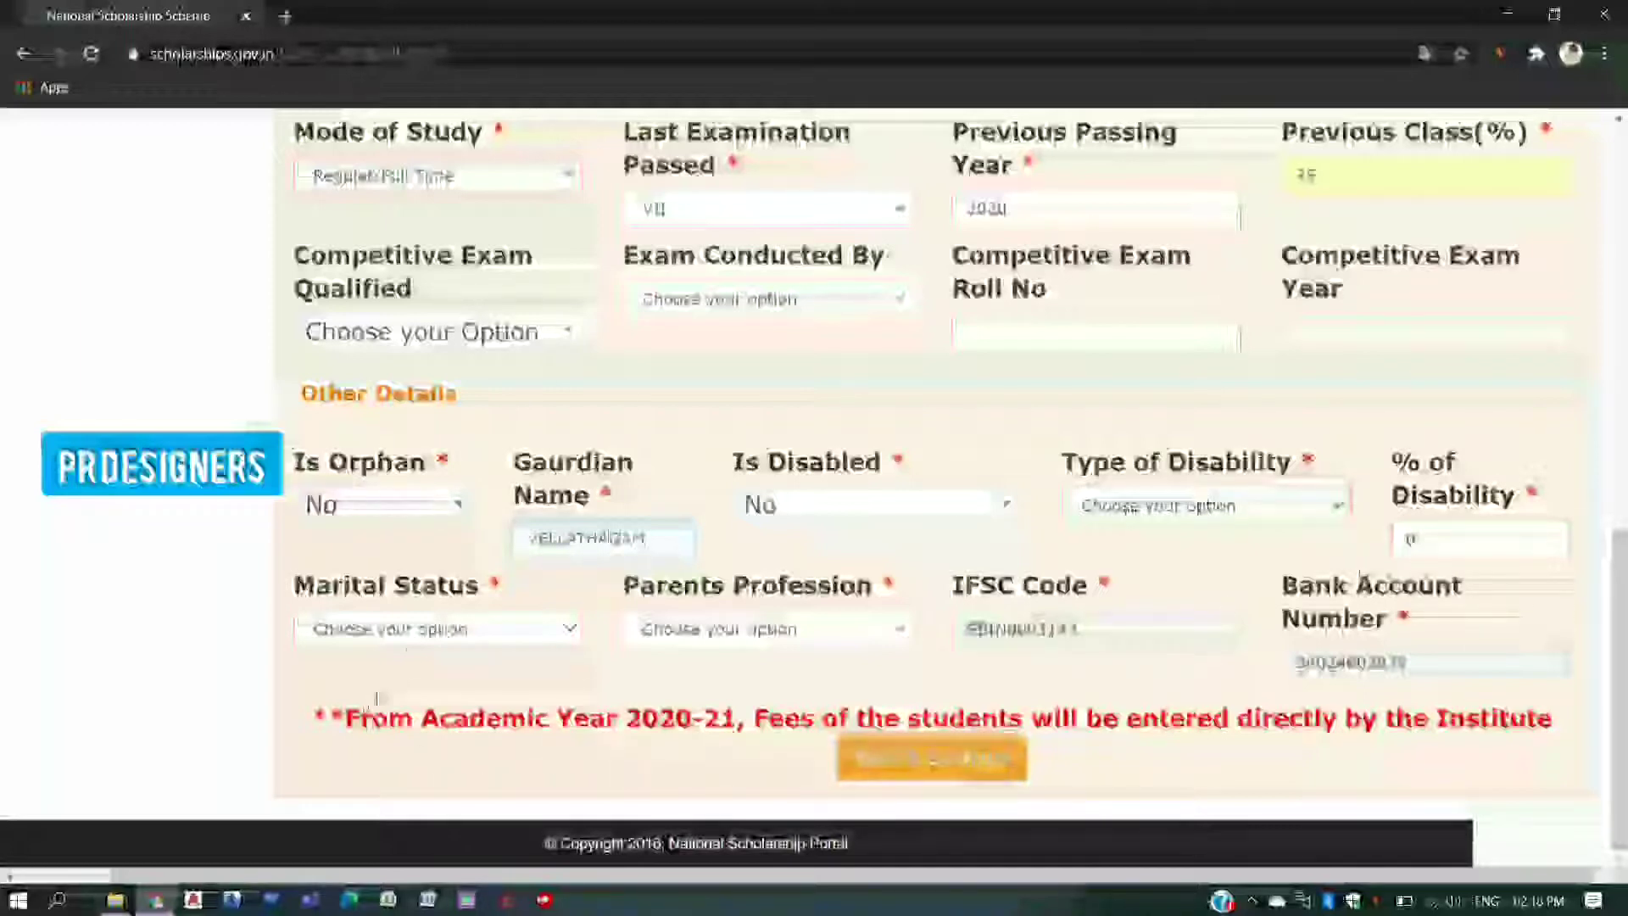
pyautogui.click(418, 632)
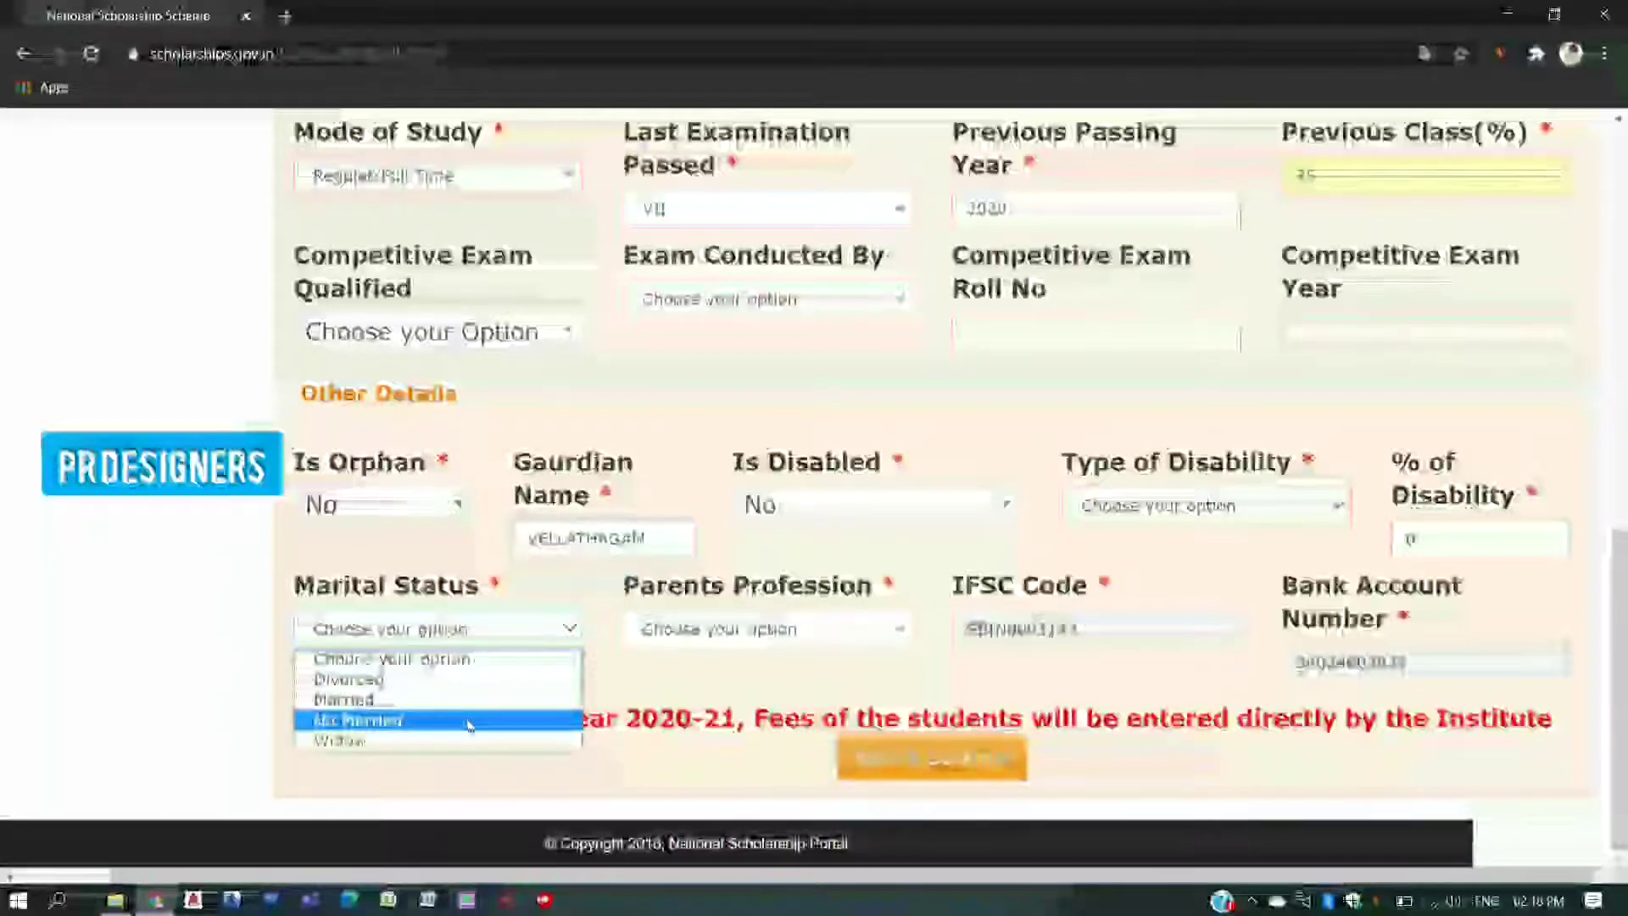
pyautogui.click(469, 721)
# - Set Parents Profession to Others and submit the application form
pyautogui.click(718, 641)
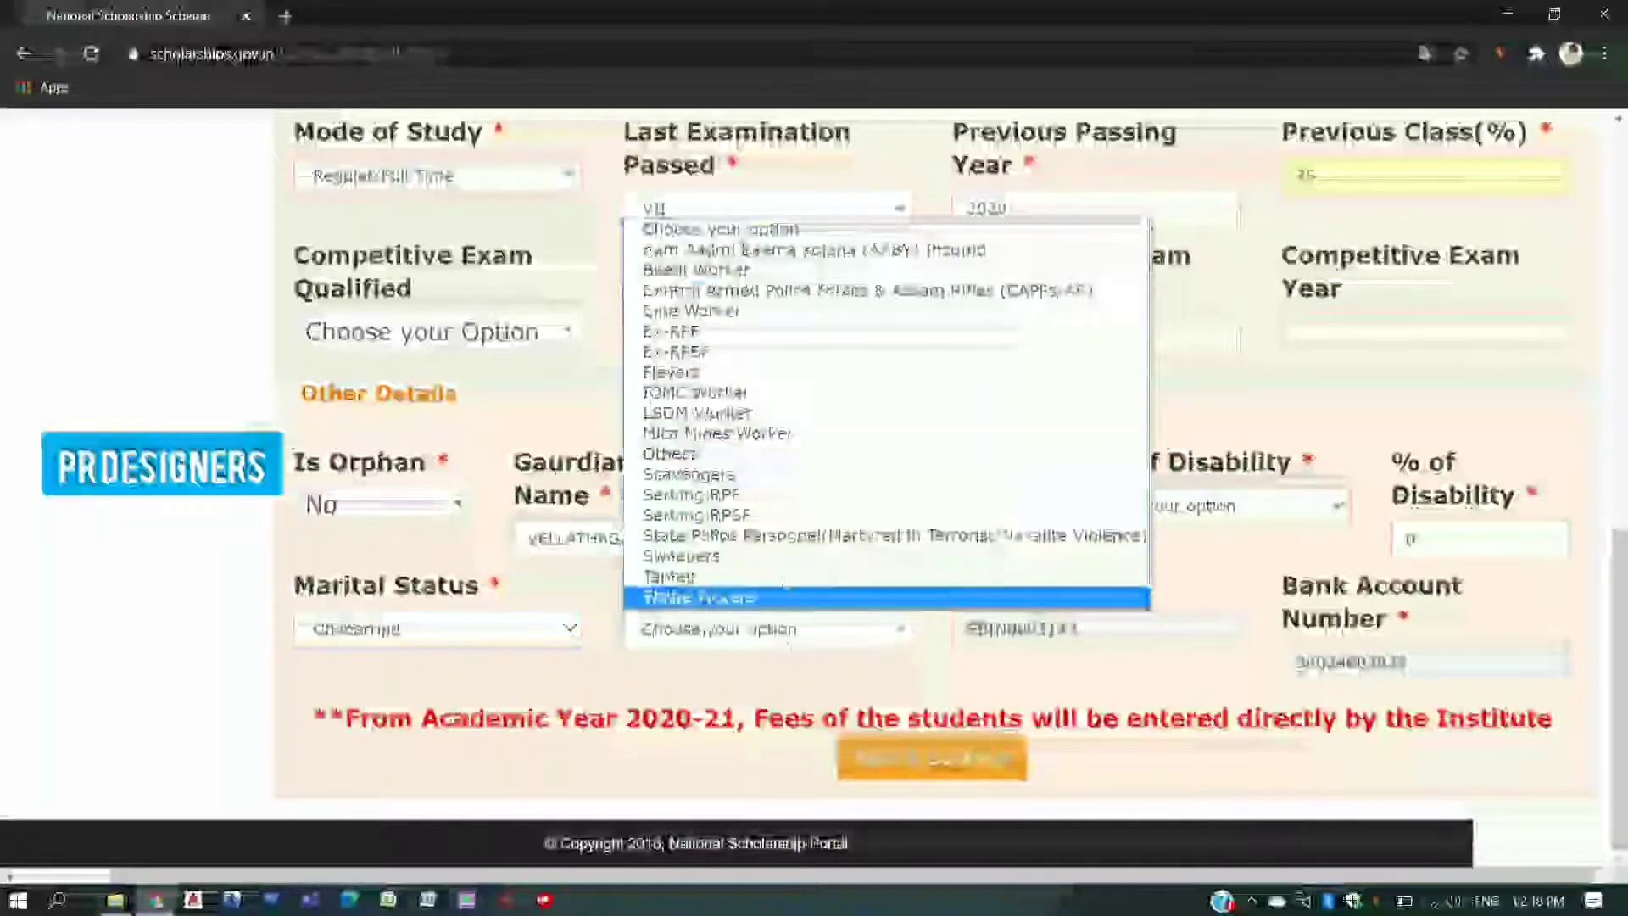
pyautogui.click(746, 453)
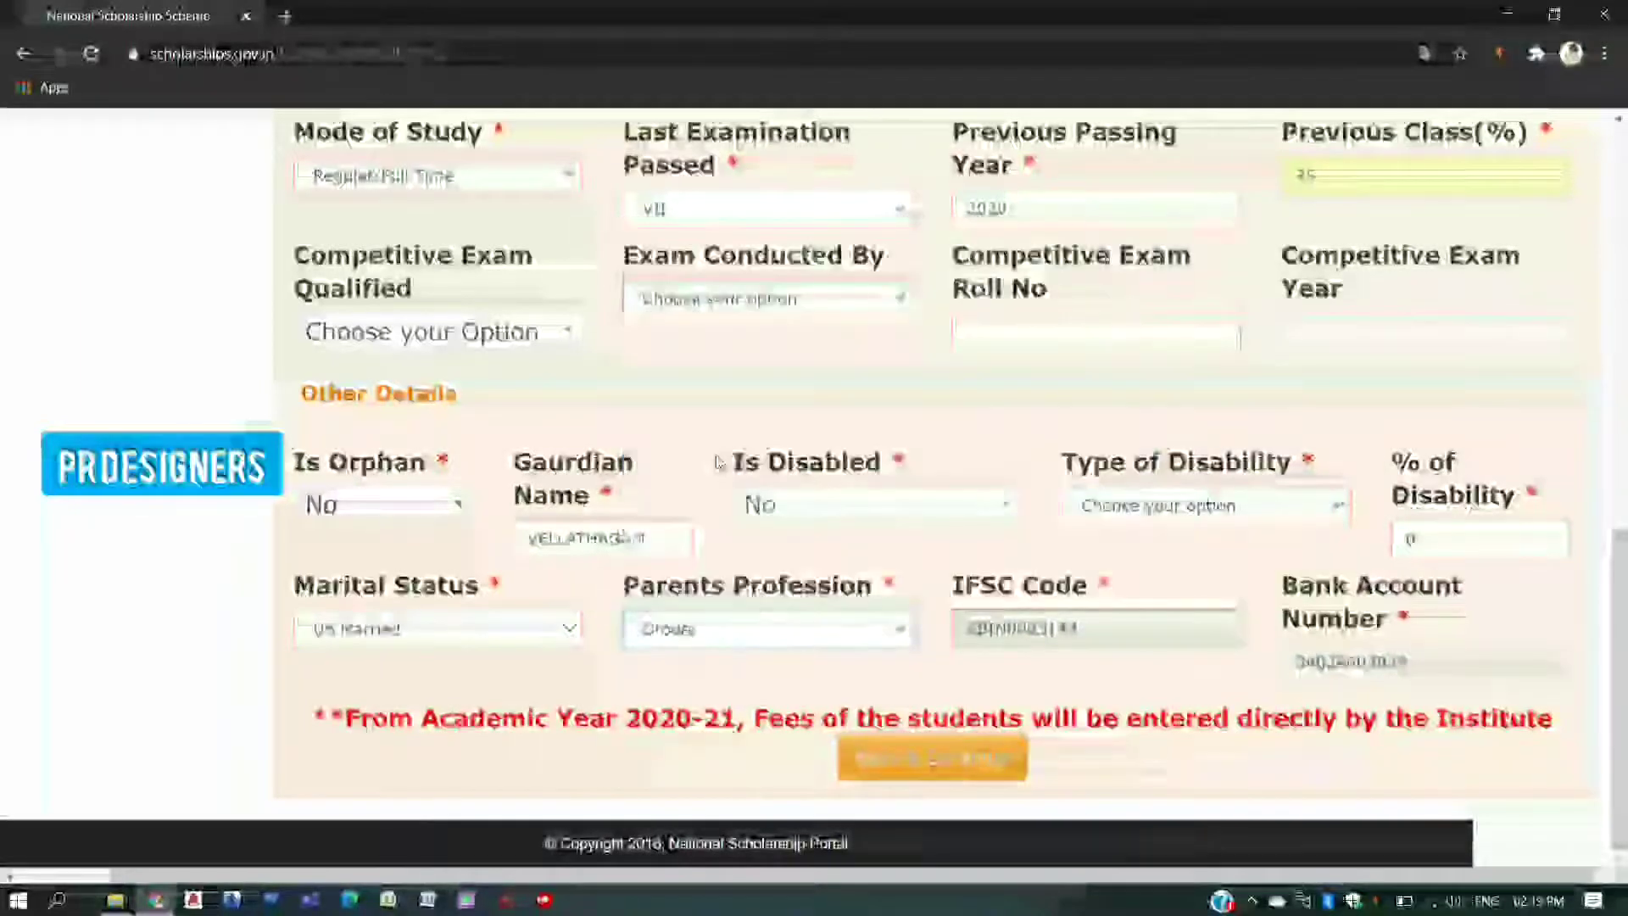
pyautogui.click(935, 767)
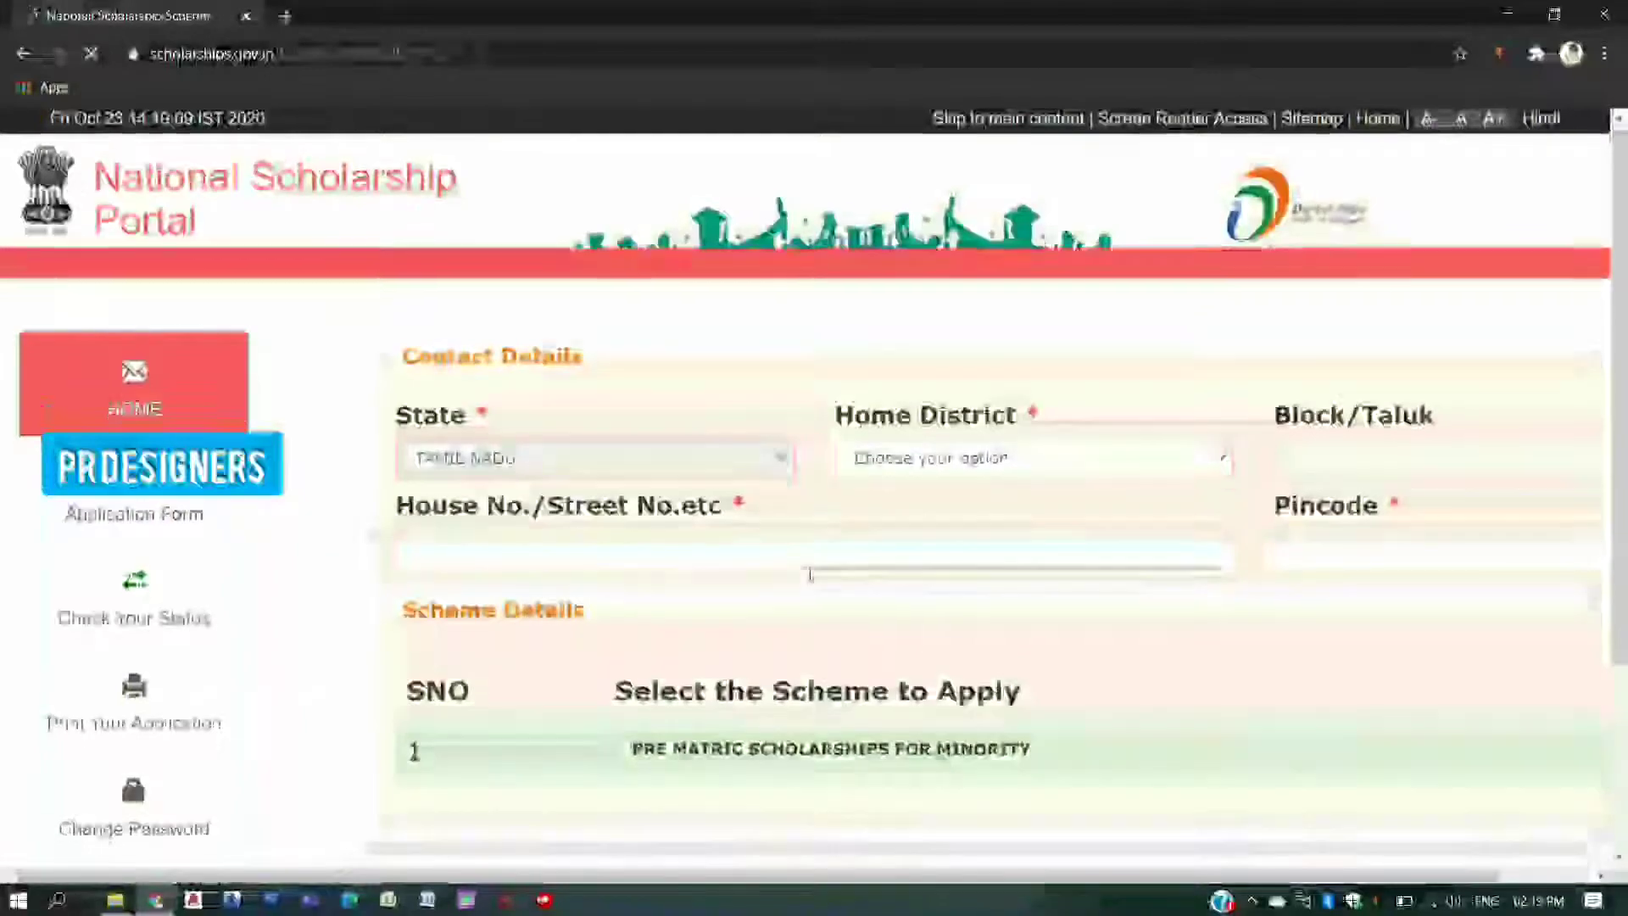
# - Set Home District to THOOTHUKUDI and Block/Taluk to Thoothukudi
pyautogui.scroll(-3, 810, 573)
pyautogui.scroll(-1, 810, 573)
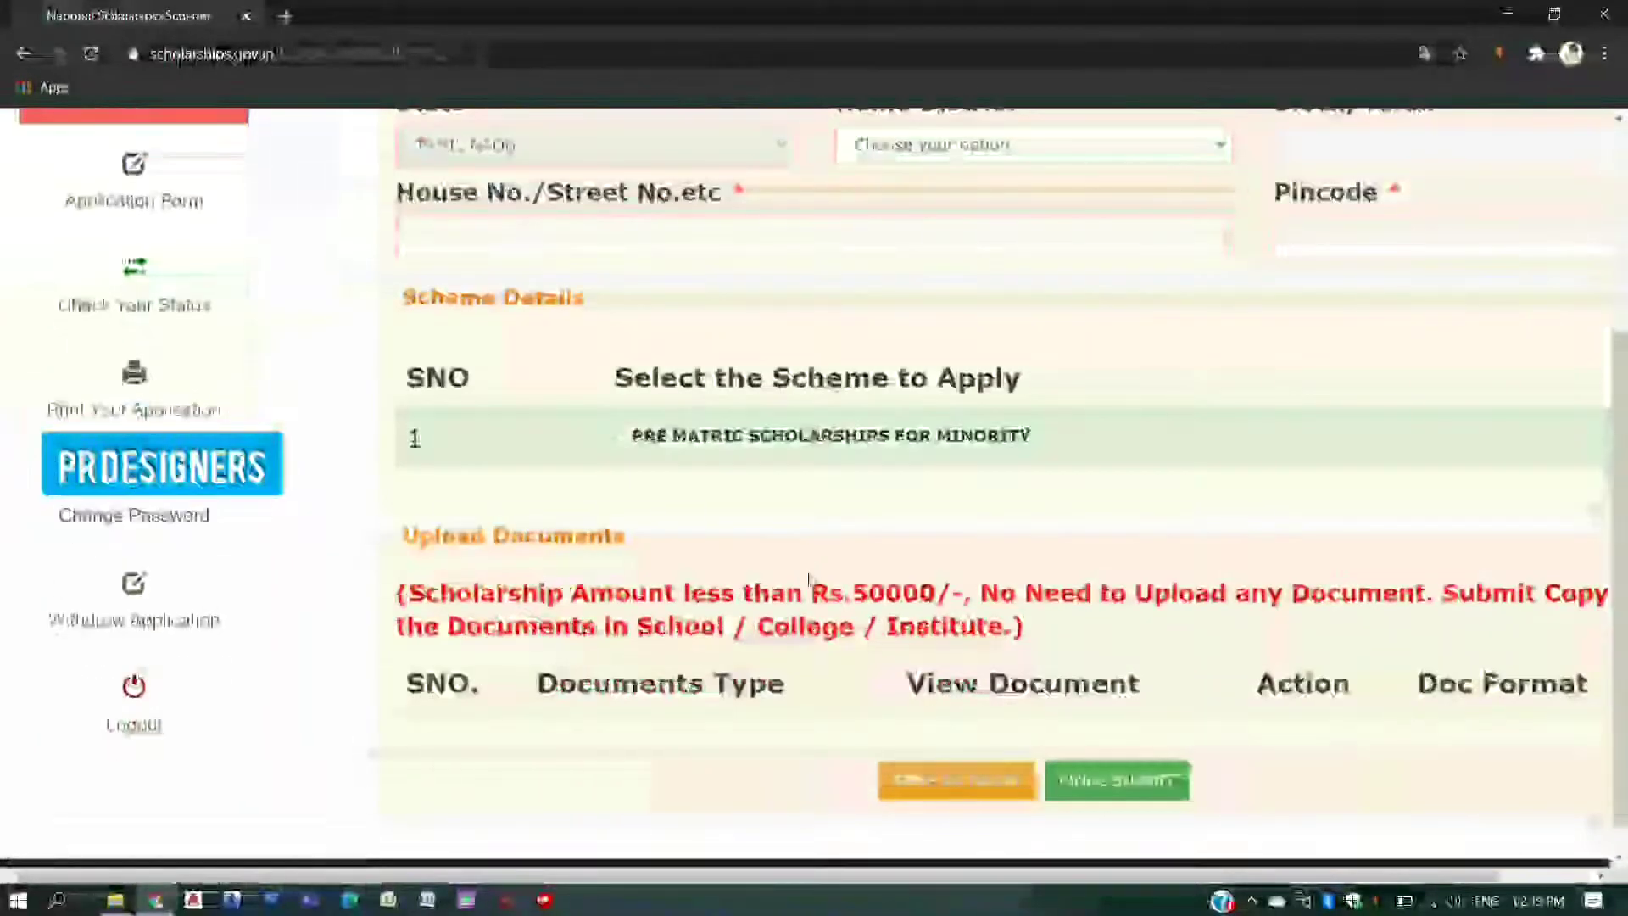
pyautogui.scroll(2, 598, 457)
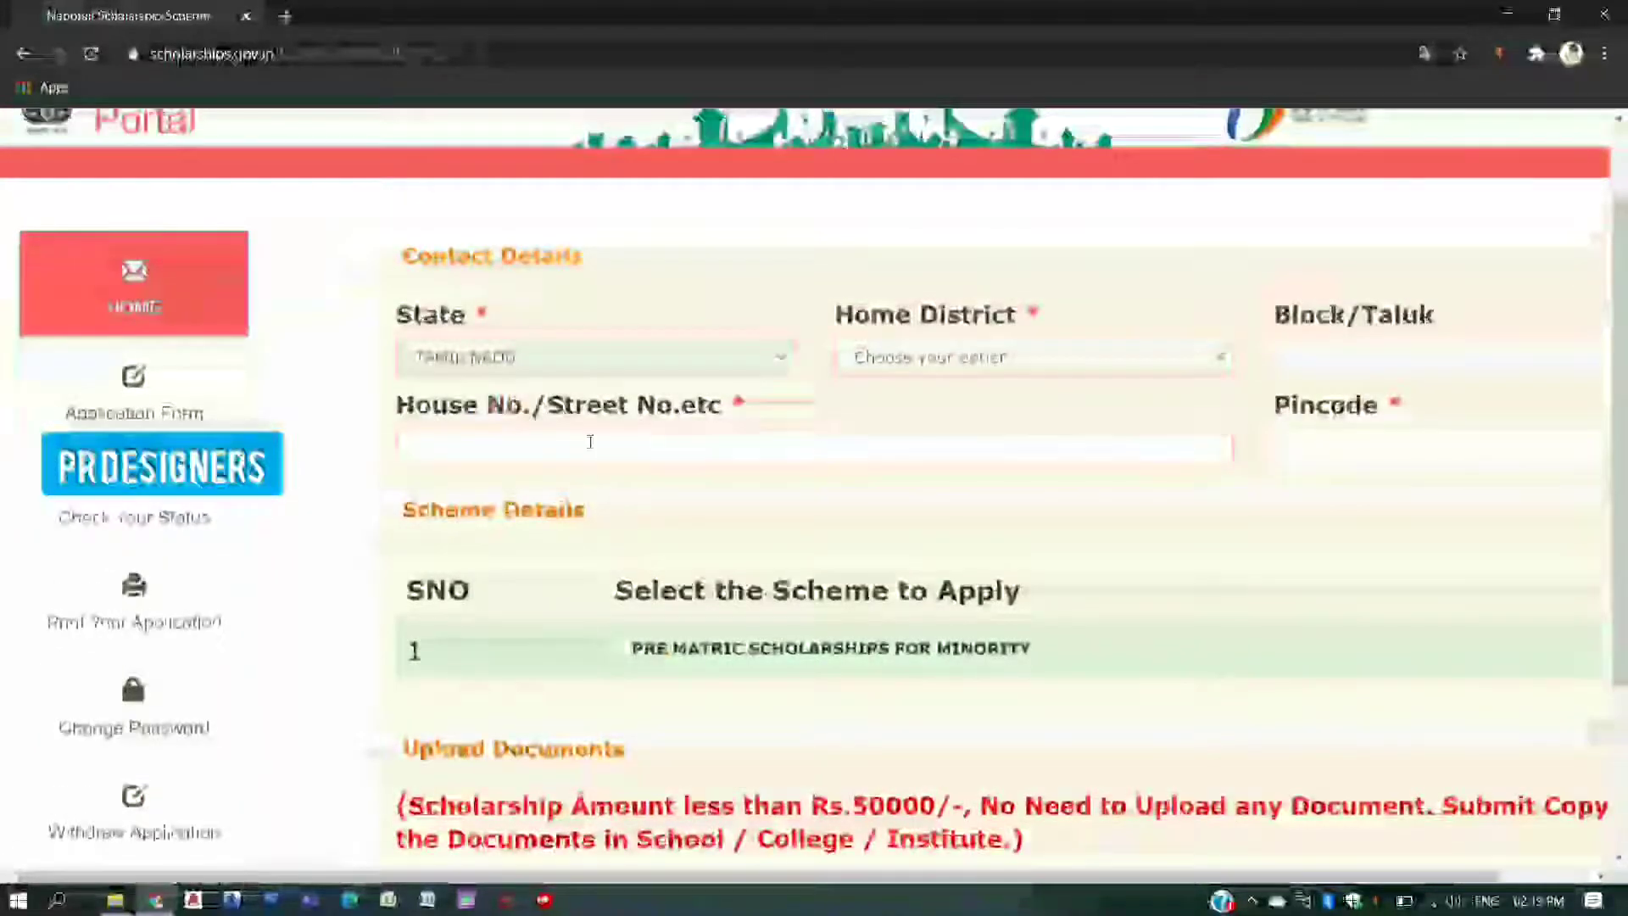
pyautogui.click(1093, 354)
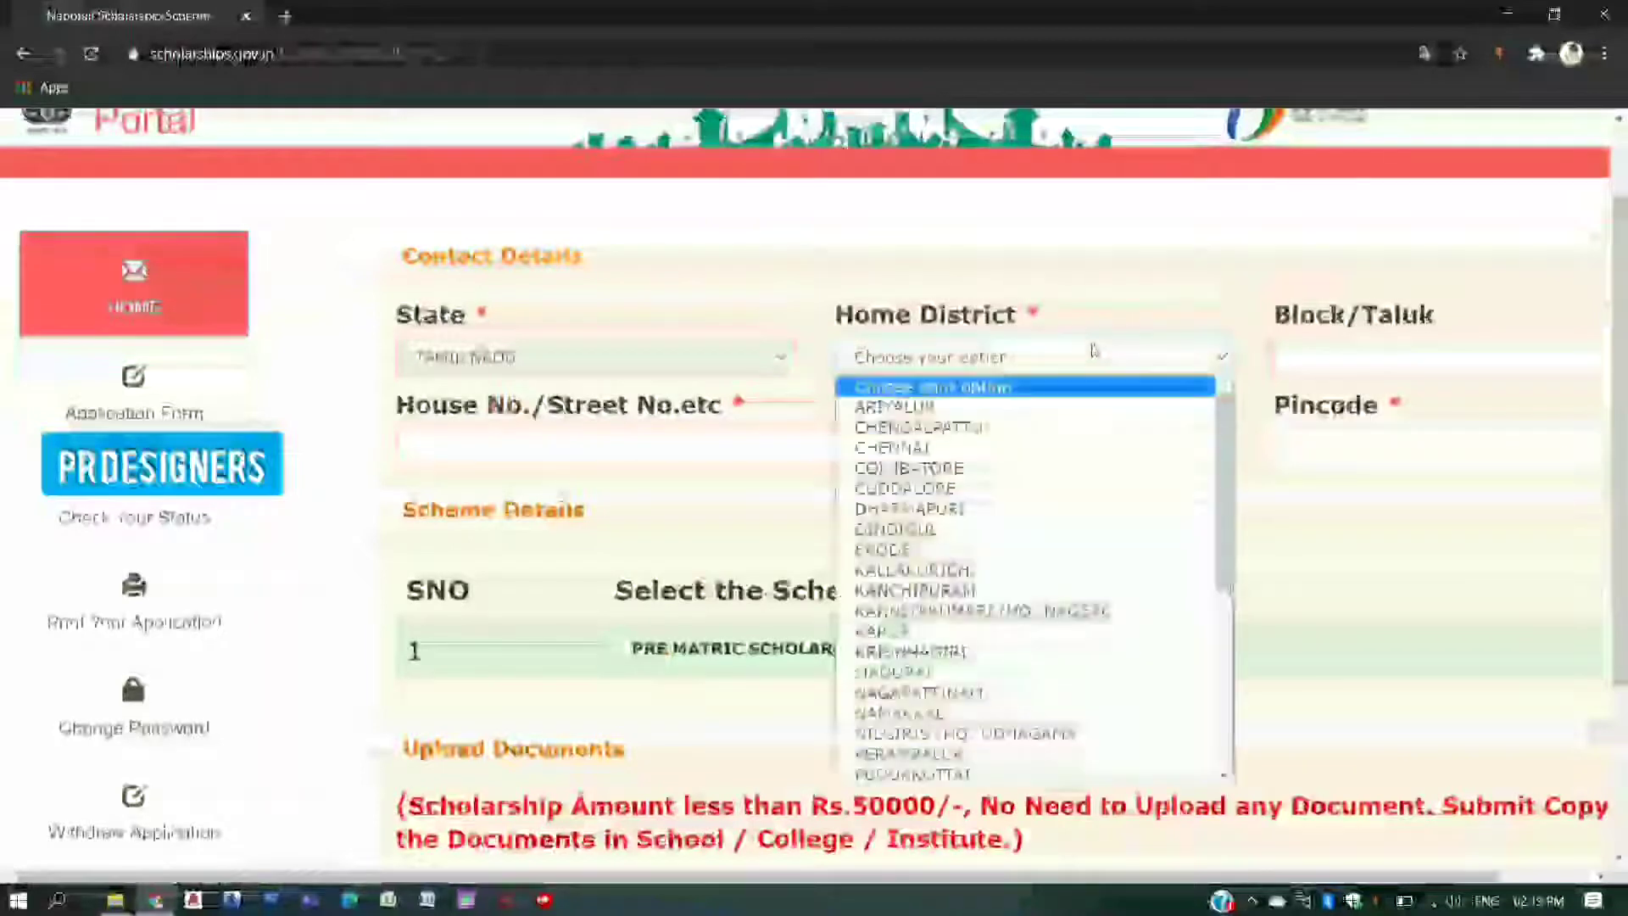
pyautogui.scroll(-5, 1052, 449)
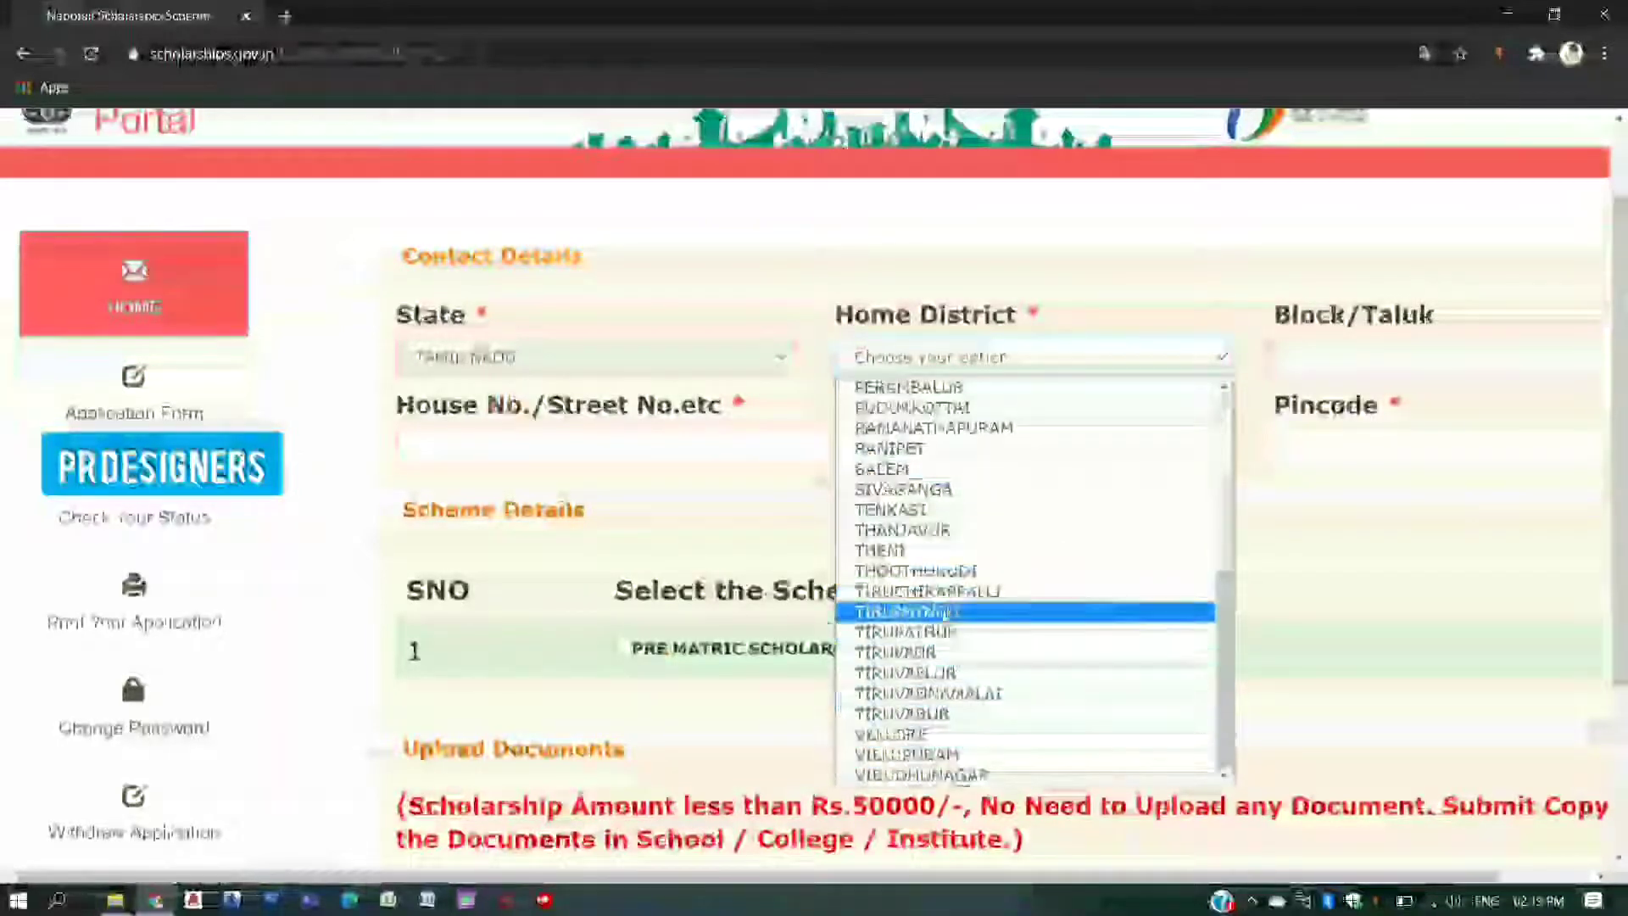
pyautogui.click(916, 570)
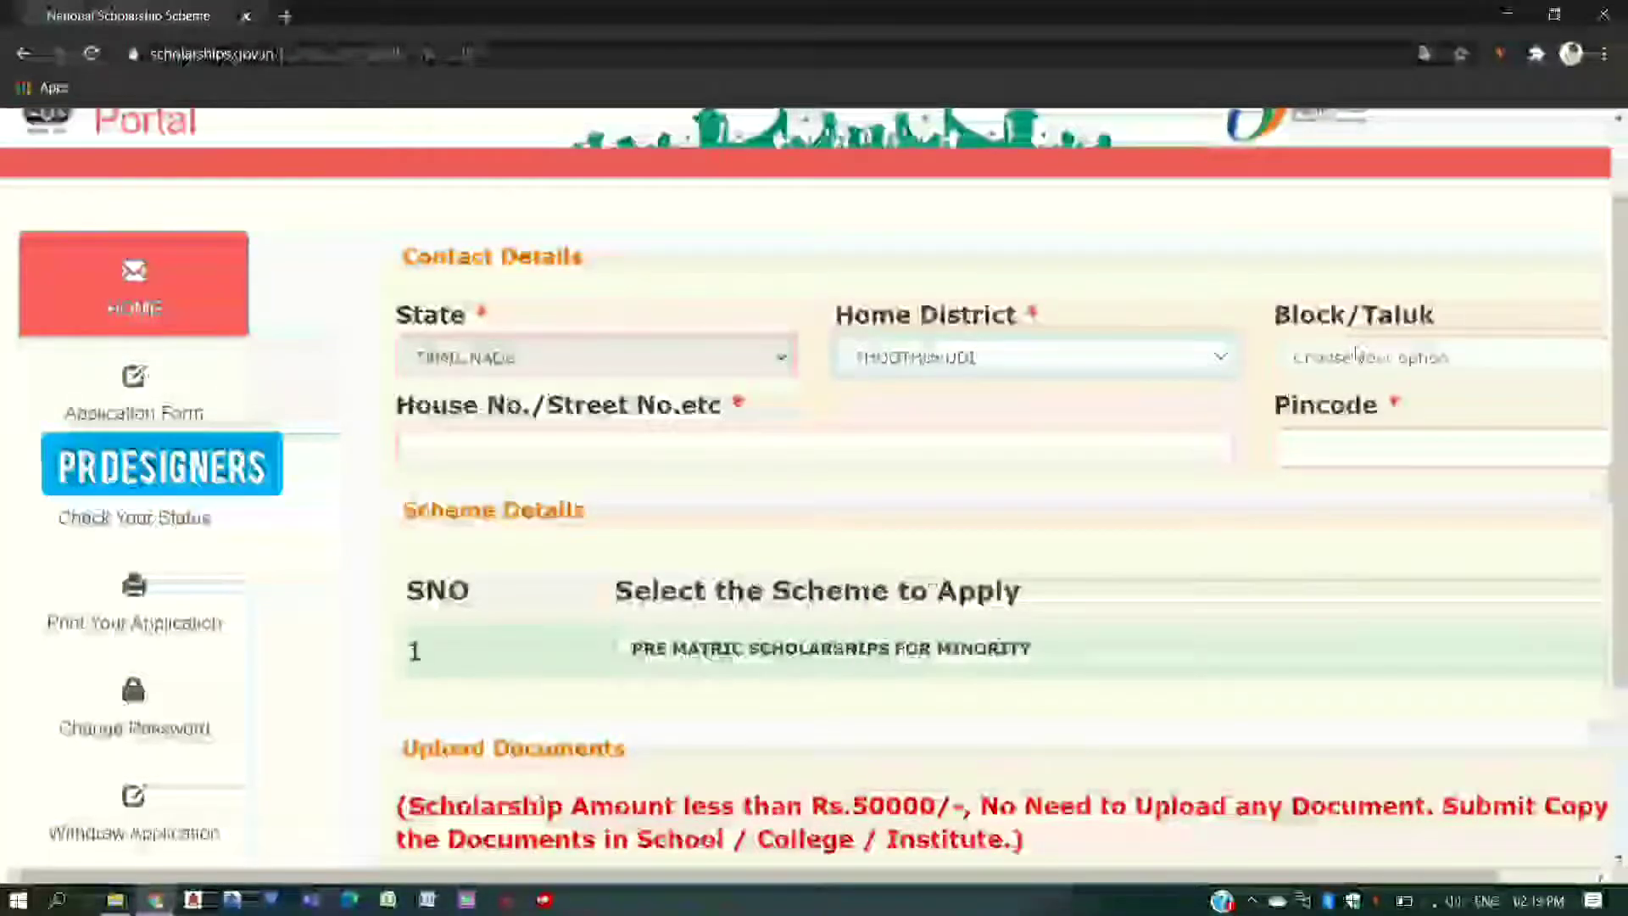
pyautogui.click(1348, 359)
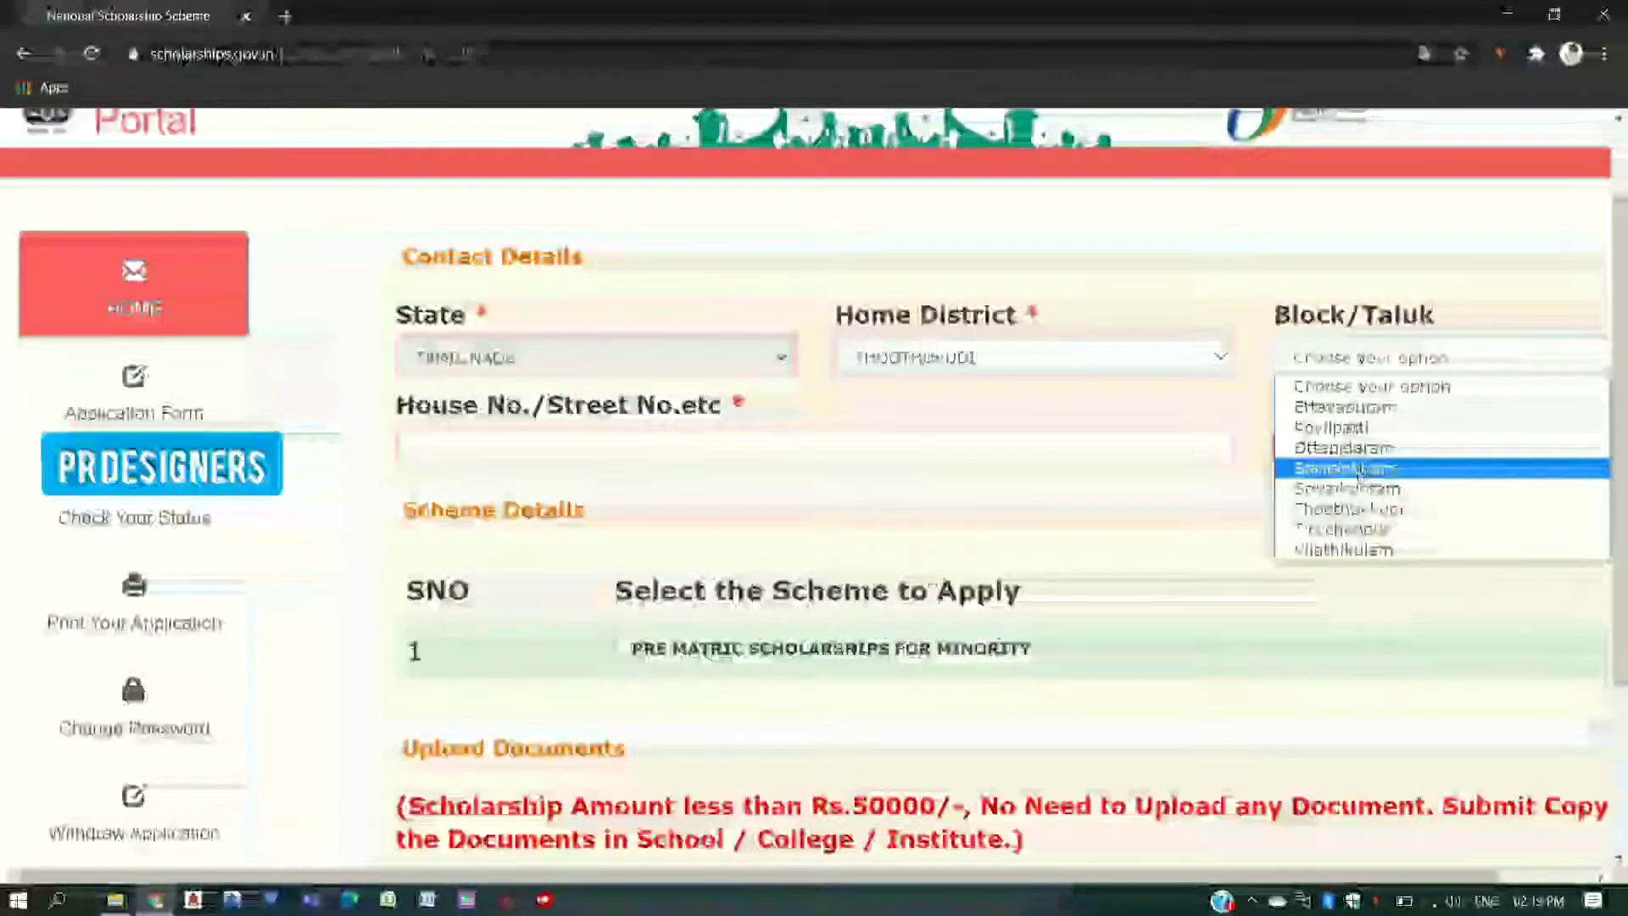
pyautogui.click(1361, 511)
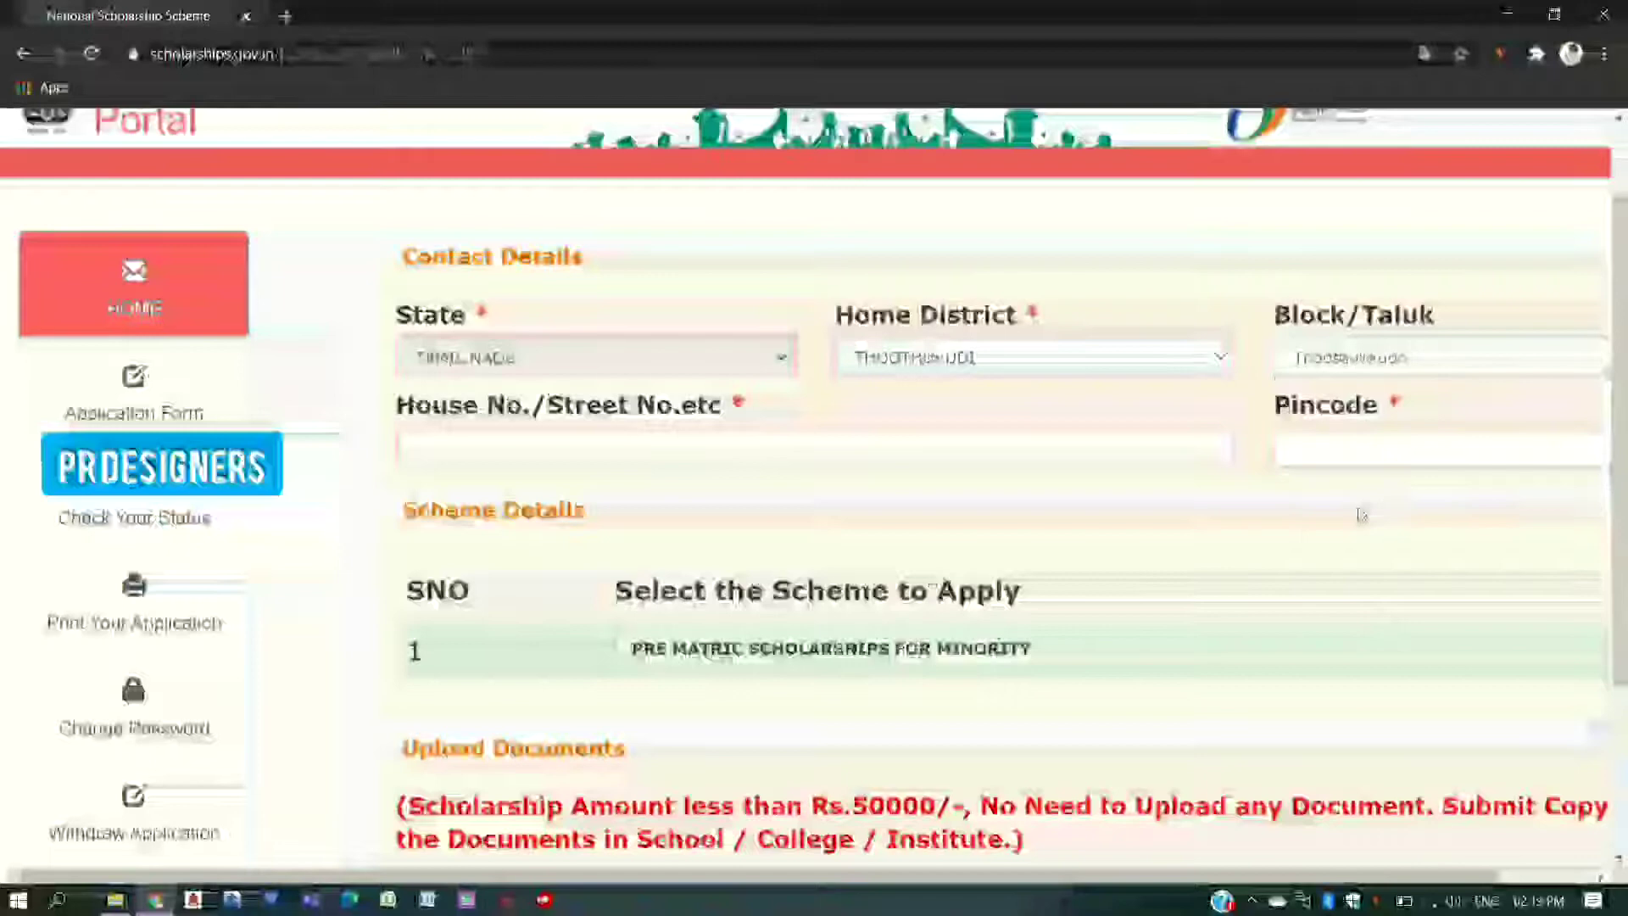
# - Enter the house/street number and the pincode in Contact Details
pyautogui.click(1050, 444)
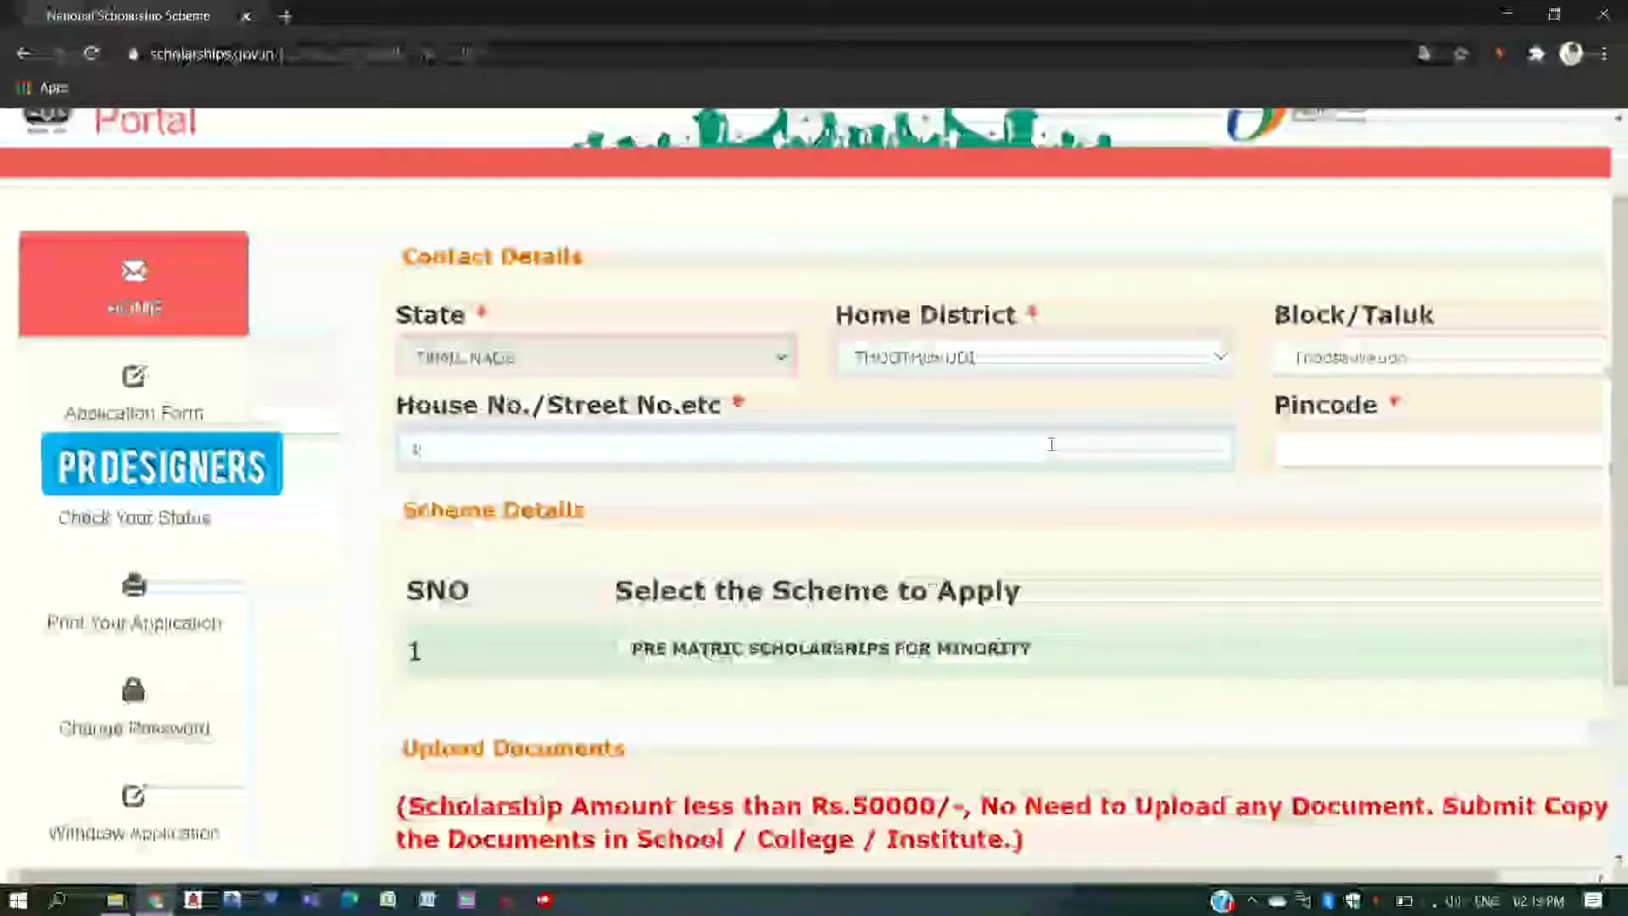
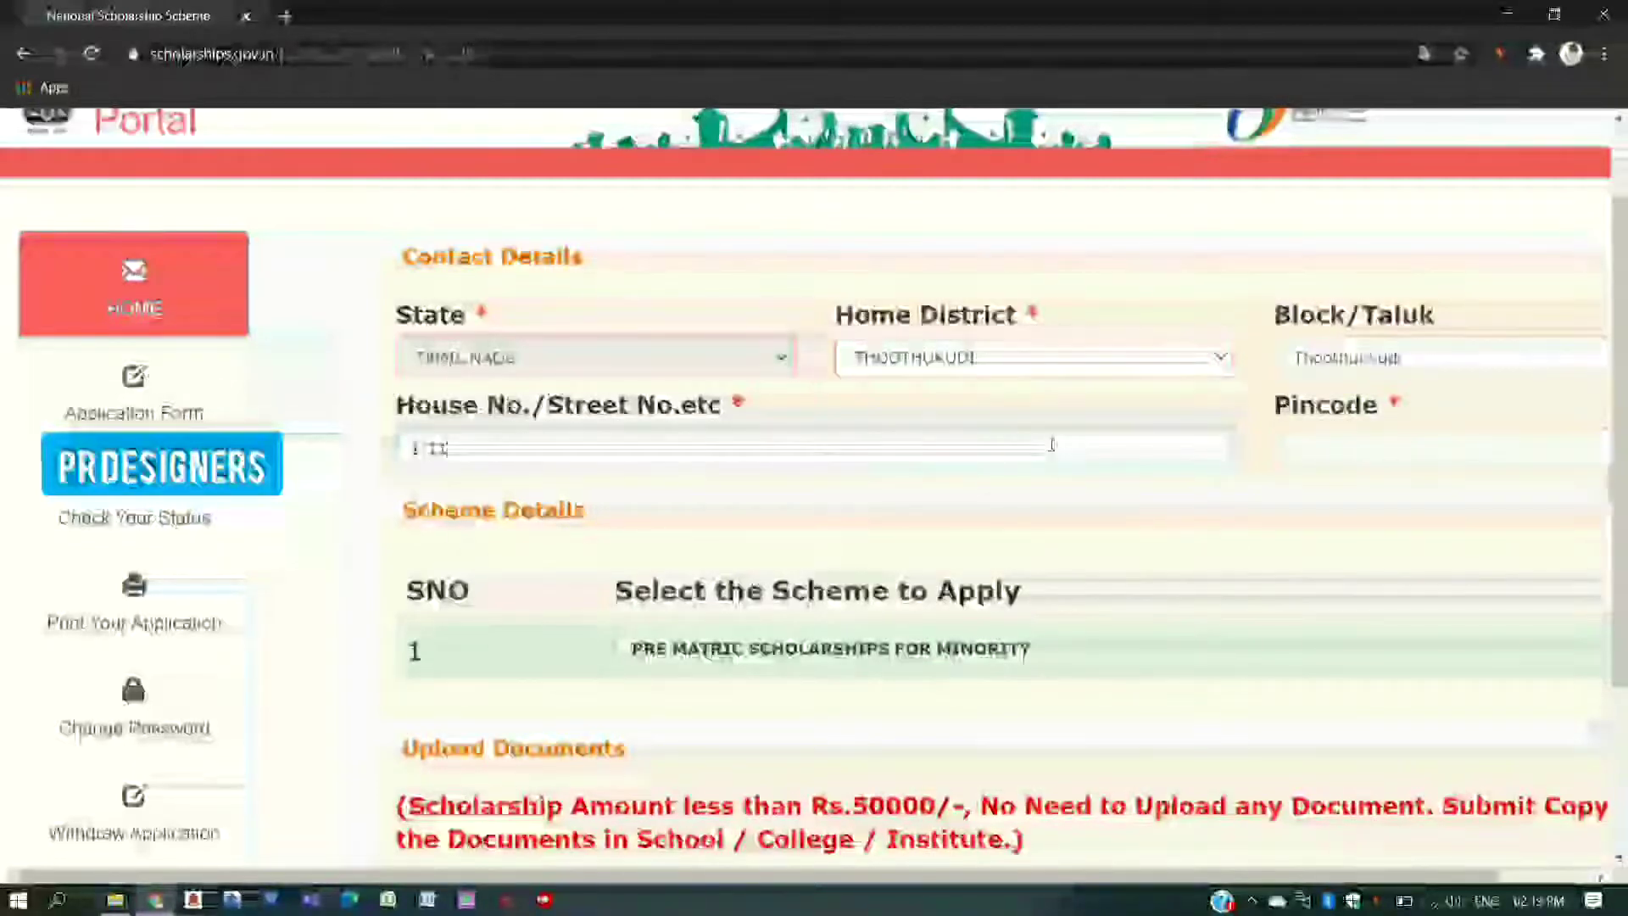
pyautogui.click(1321, 444)
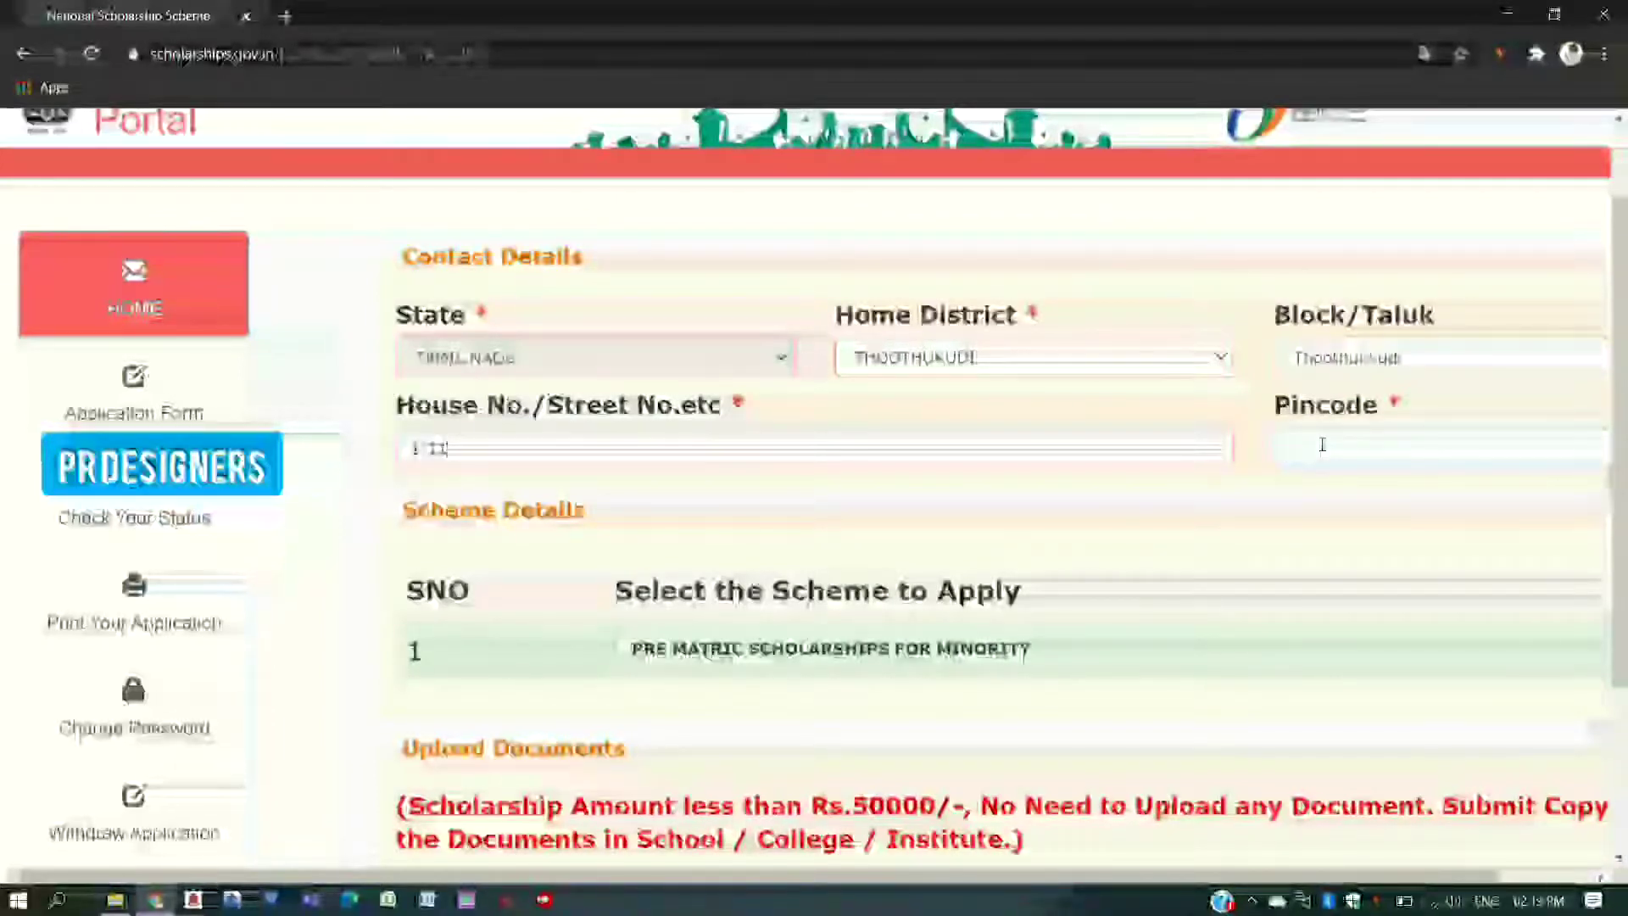
pyautogui.write('628905')
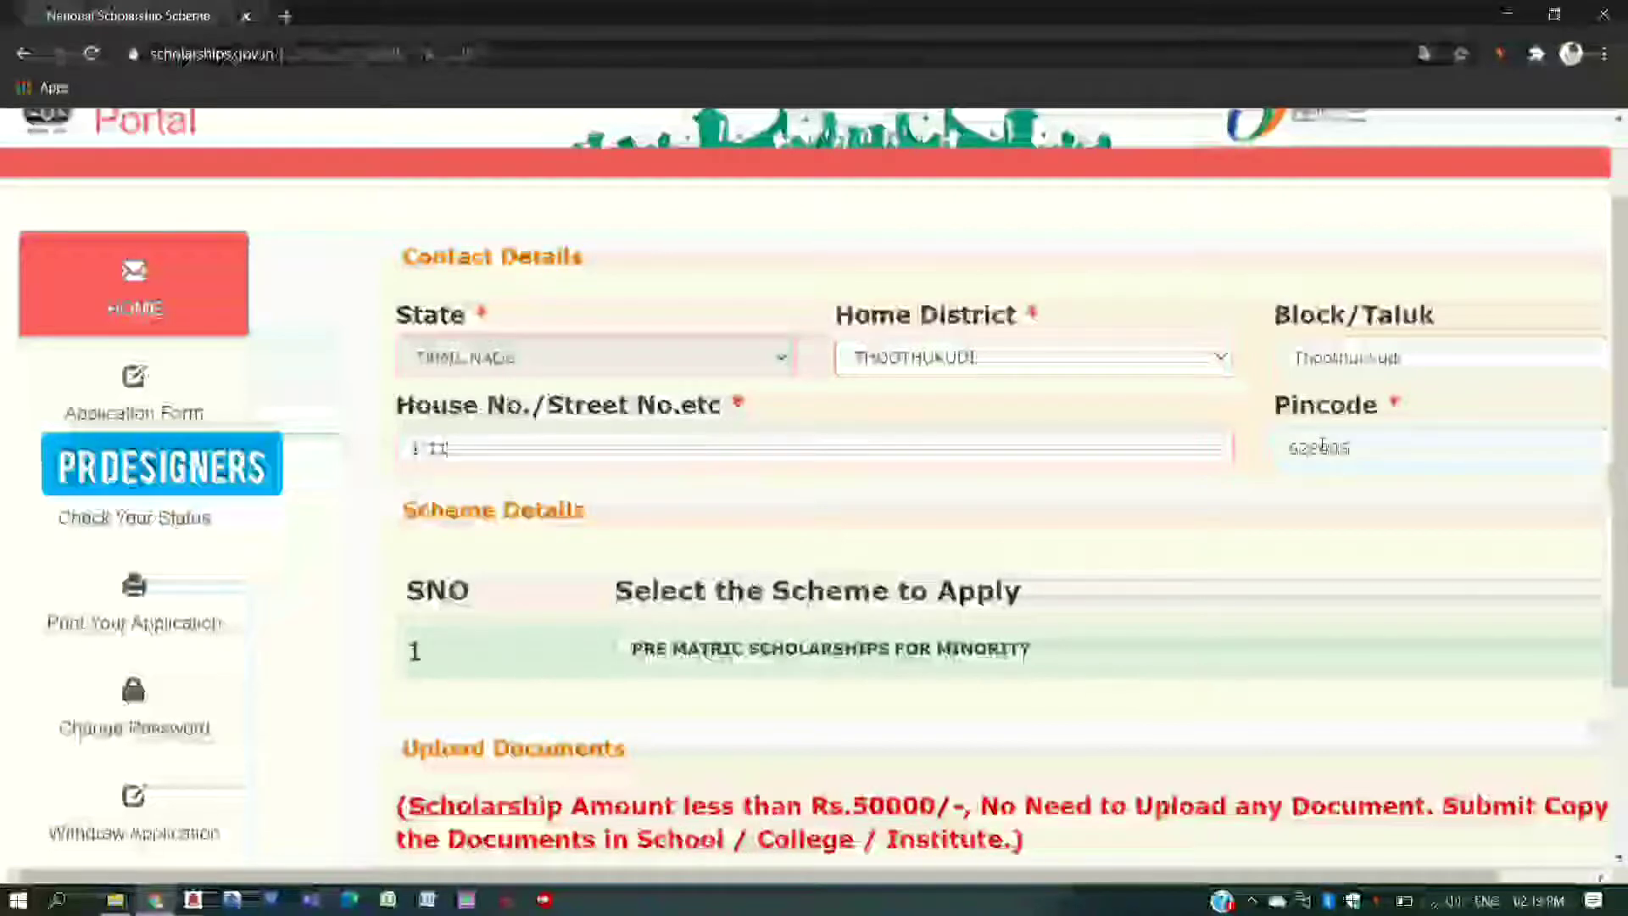
pyautogui.scroll(-1, 1003, 559)
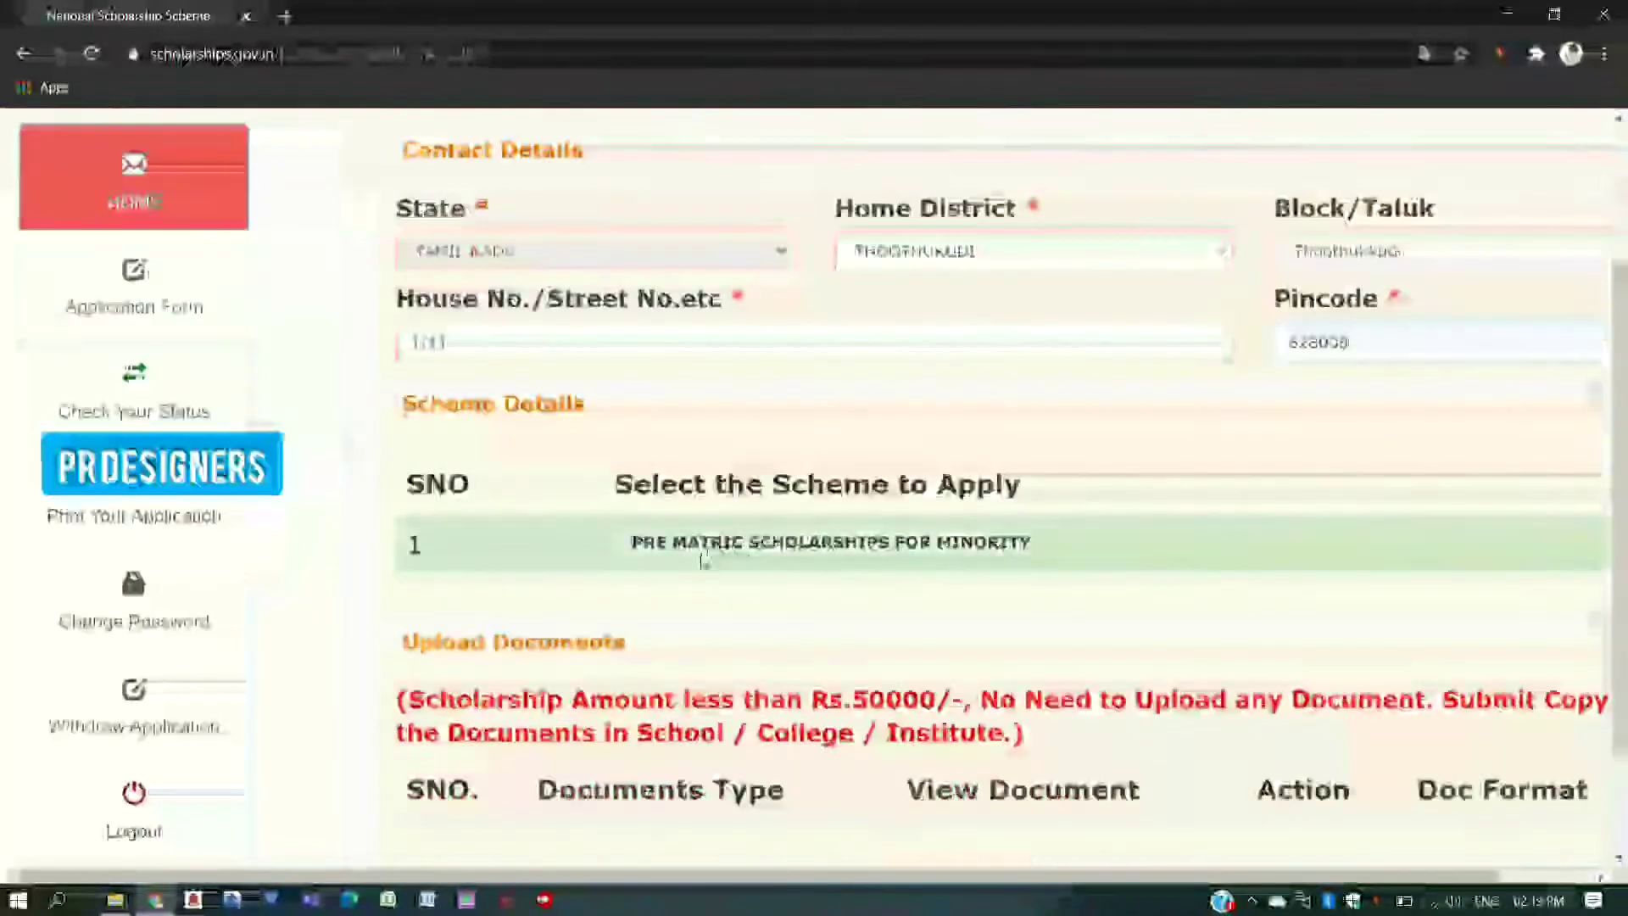
# - Select PRE MATRIC SCHOLARSHIPS FOR MINORITY and open the Bonafide student certificate download
pyautogui.click(625, 546)
pyautogui.scroll(-1, 645, 568)
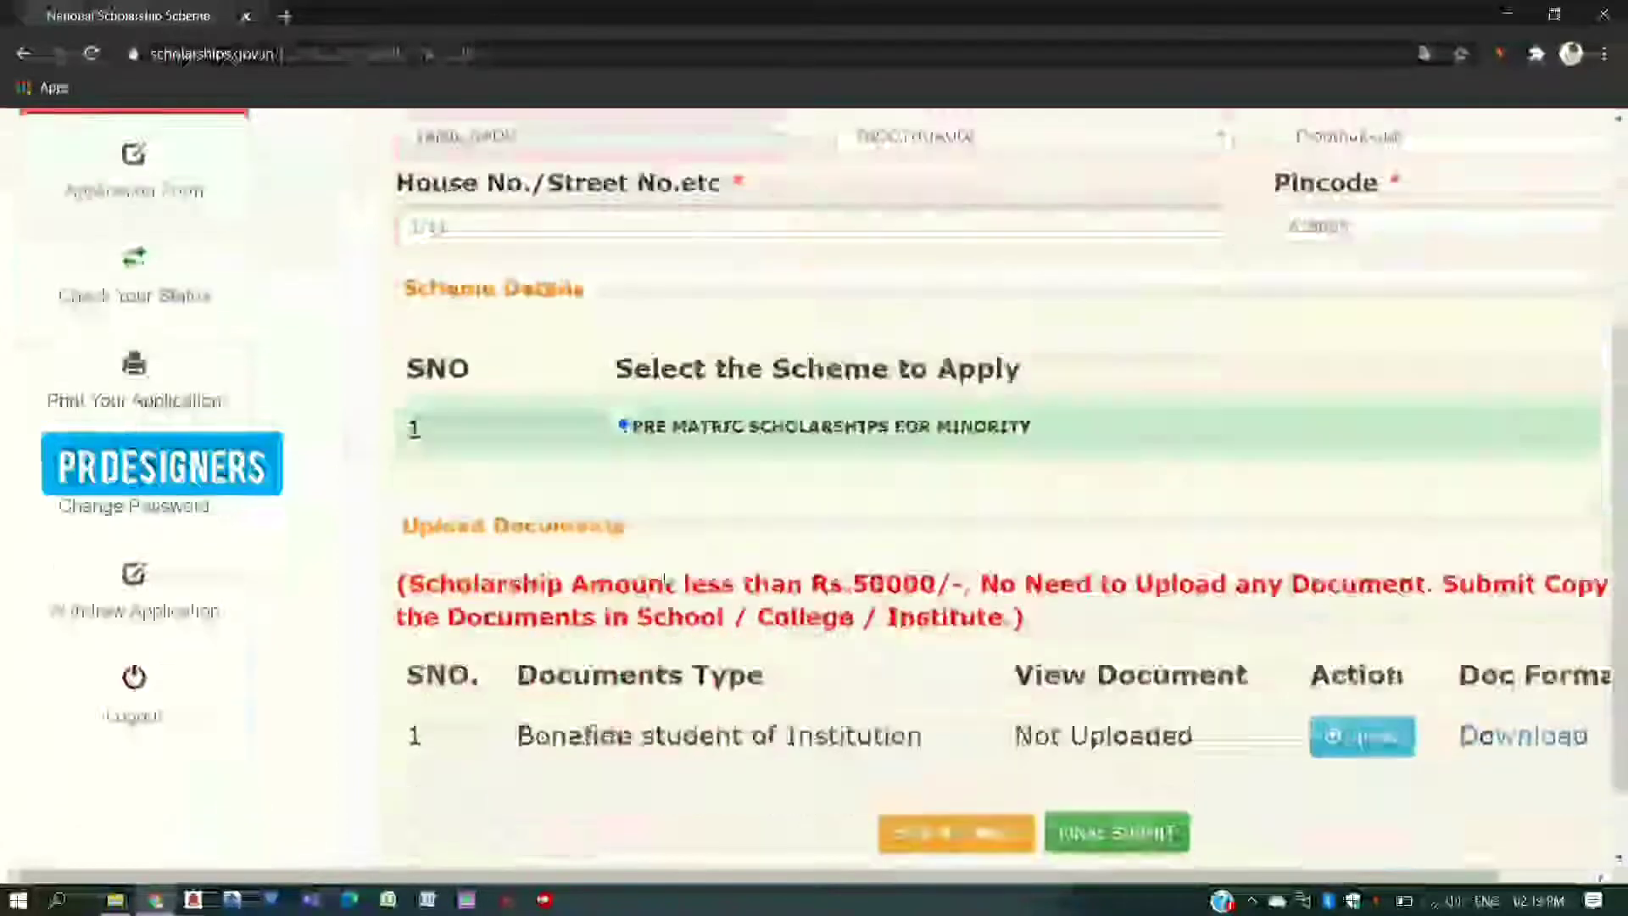
pyautogui.scroll(-1, 664, 584)
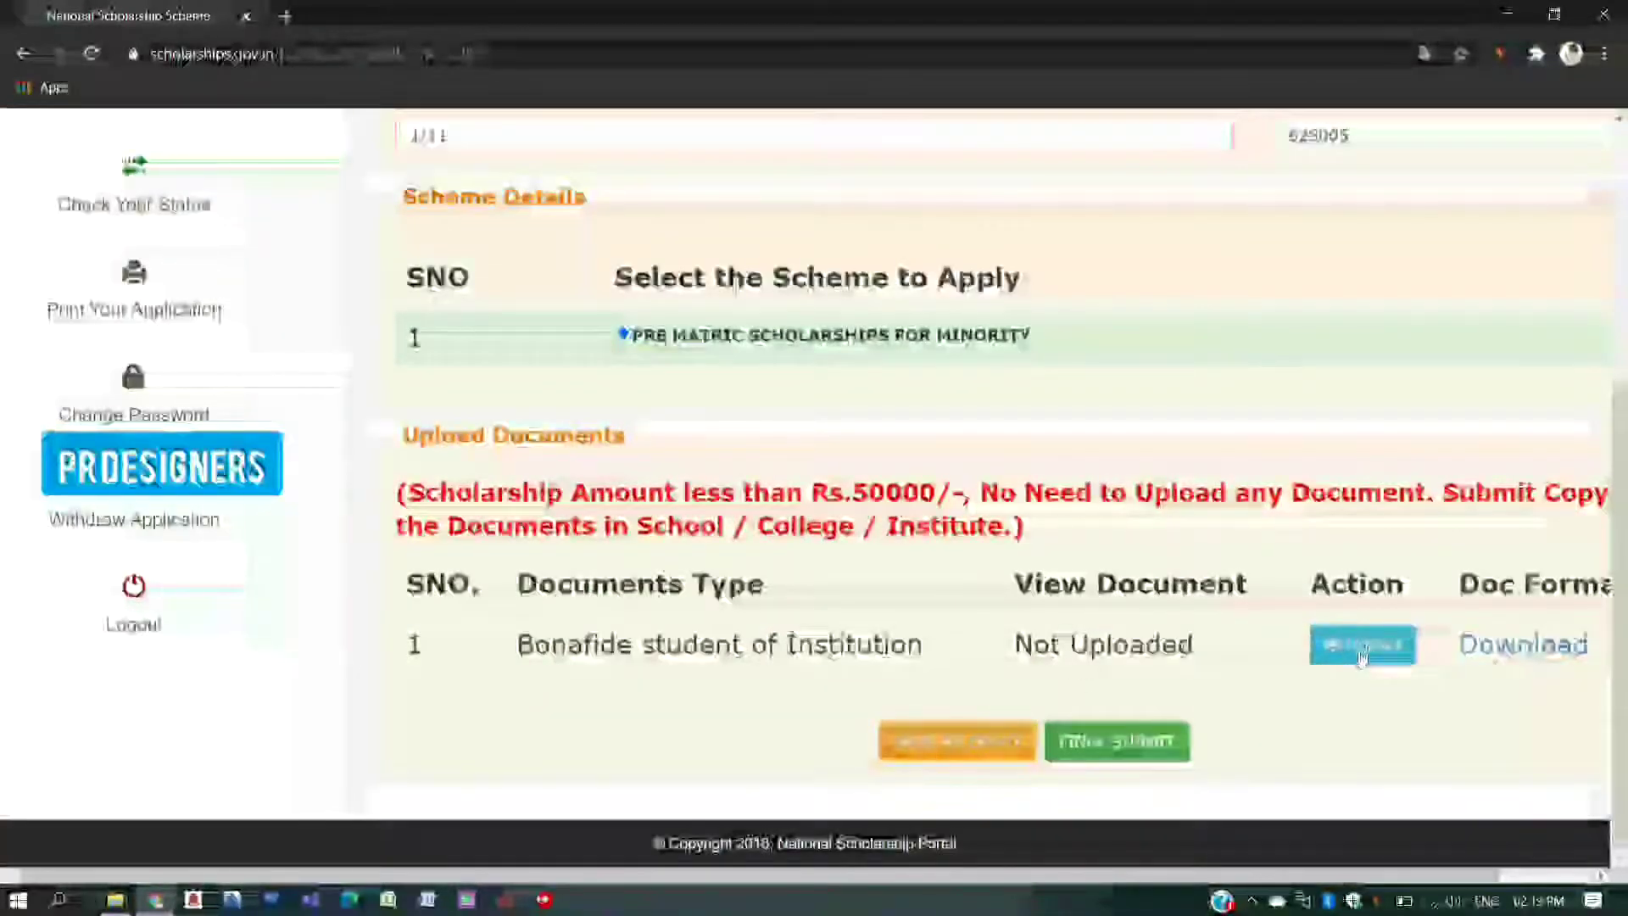
pyautogui.click(1508, 644)
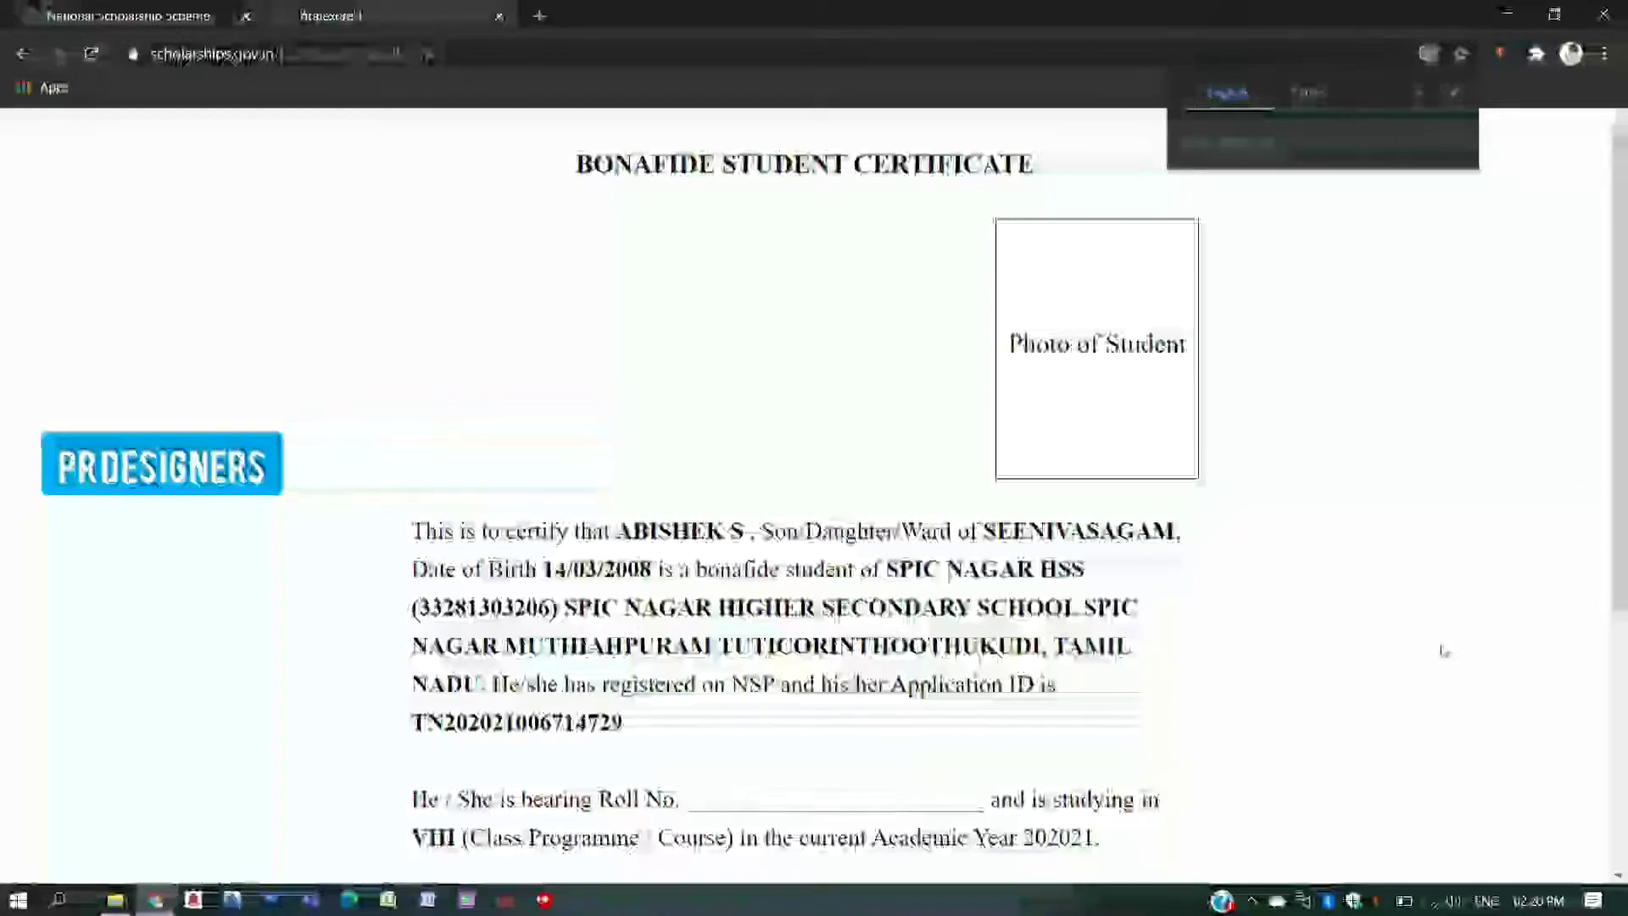
# - Open the print preview of the Bonafide Student Certificate with the Print button
pyautogui.scroll(-3, 1444, 650)
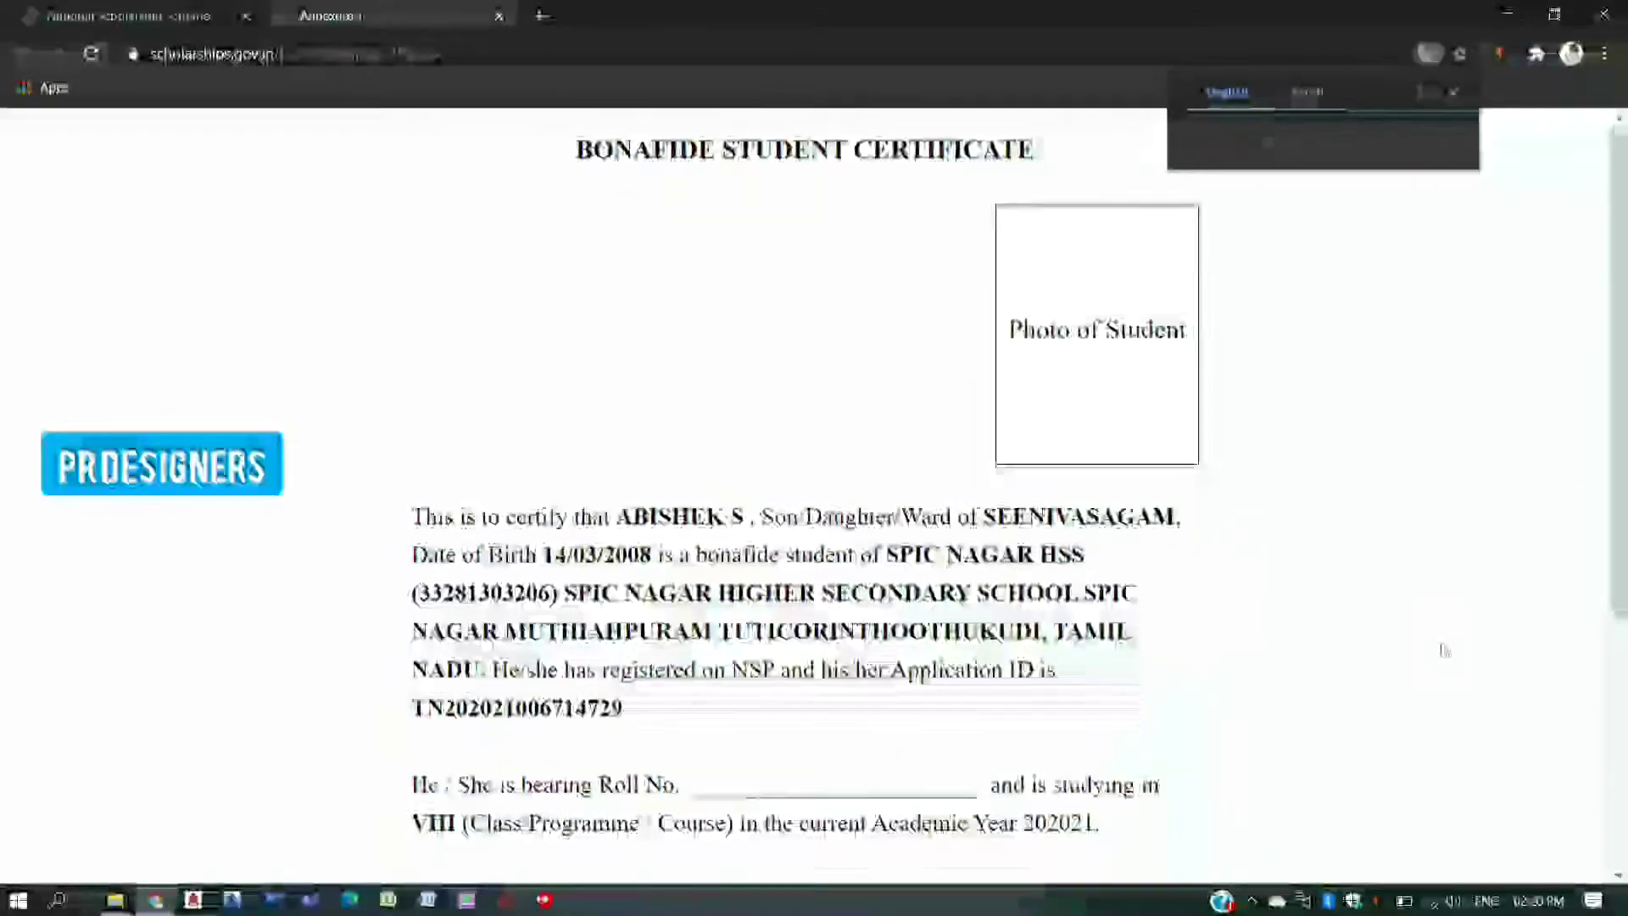
pyautogui.scroll(-2, 1444, 650)
pyautogui.scroll(5, 1424, 648)
pyautogui.scroll(-5, 1323, 704)
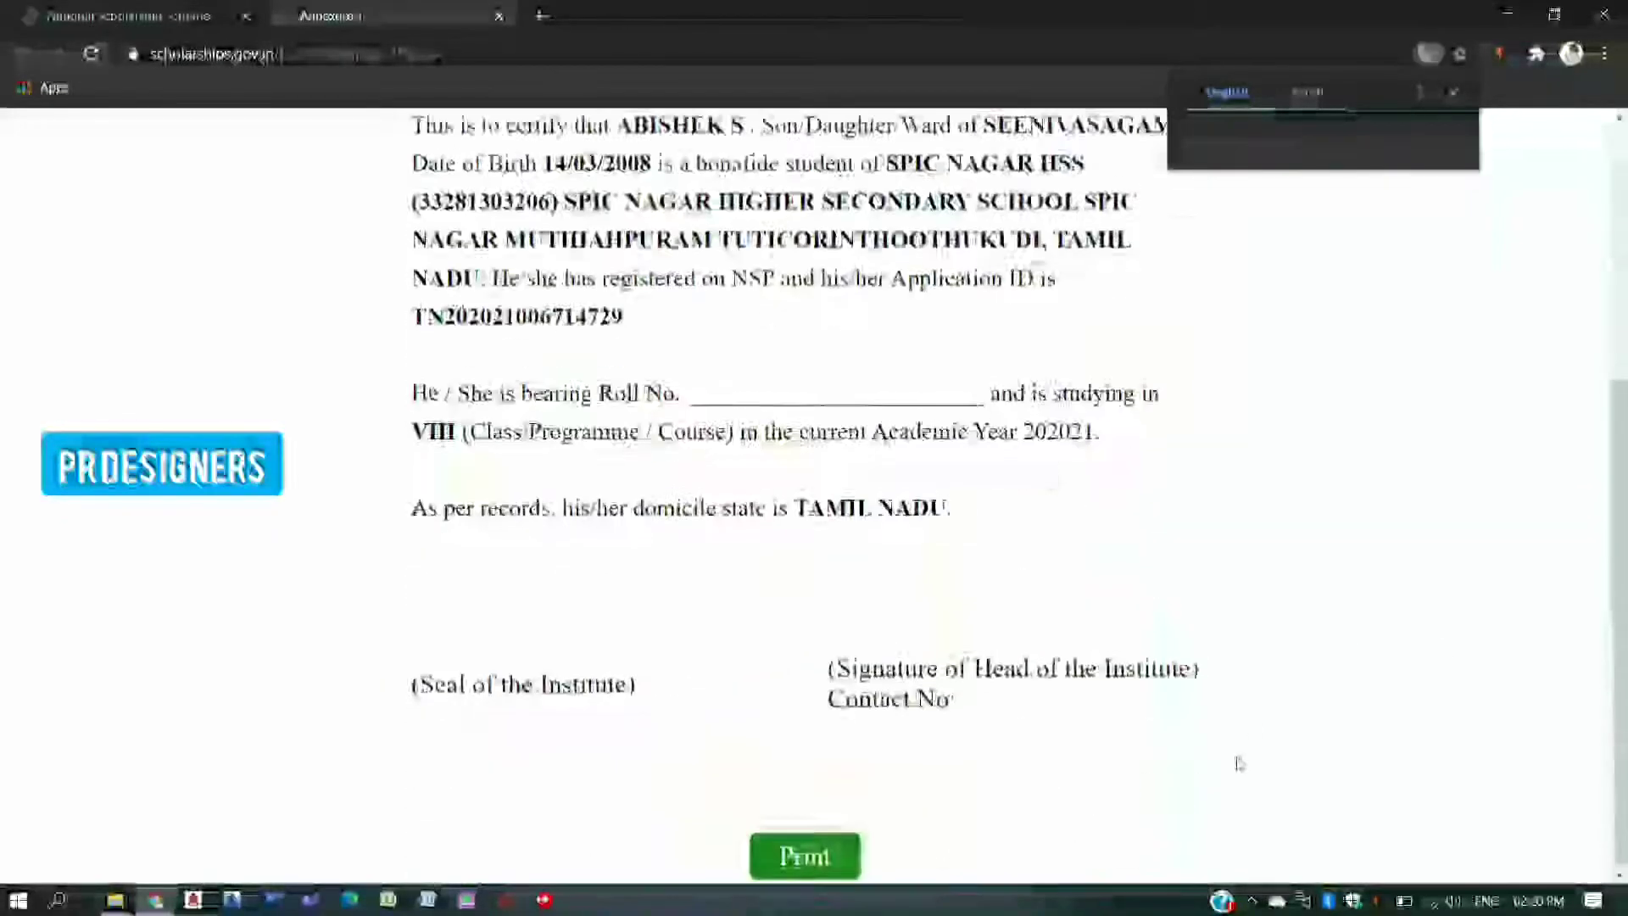
pyautogui.click(844, 852)
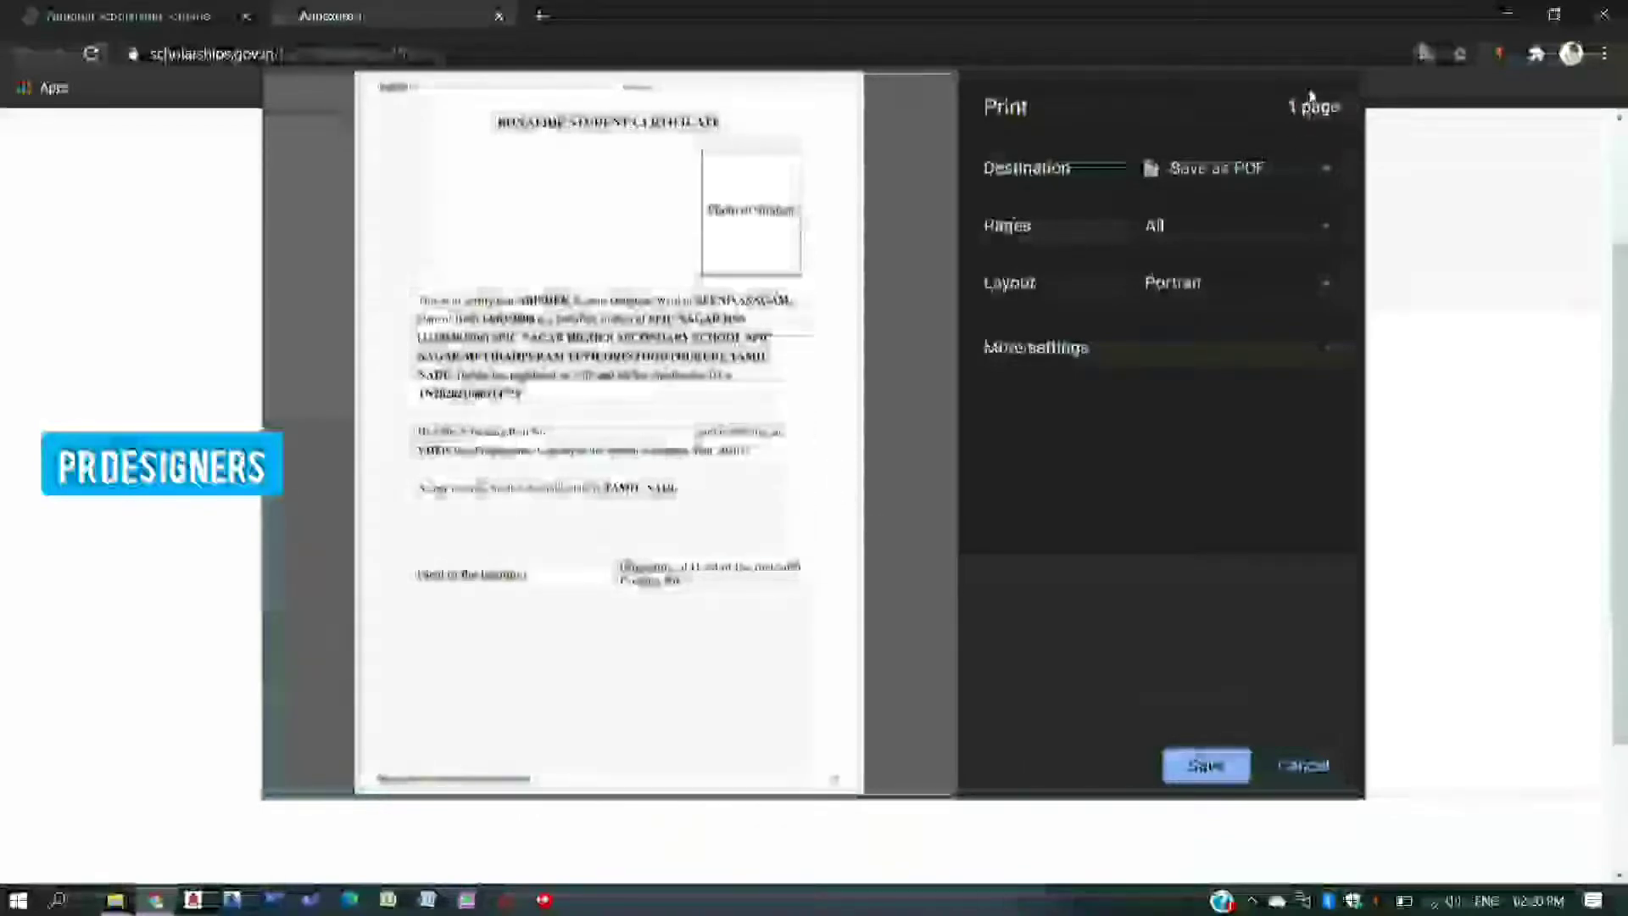
# - Save the certificate as a PDF named ASH in the Pictures folder
pyautogui.click(1202, 765)
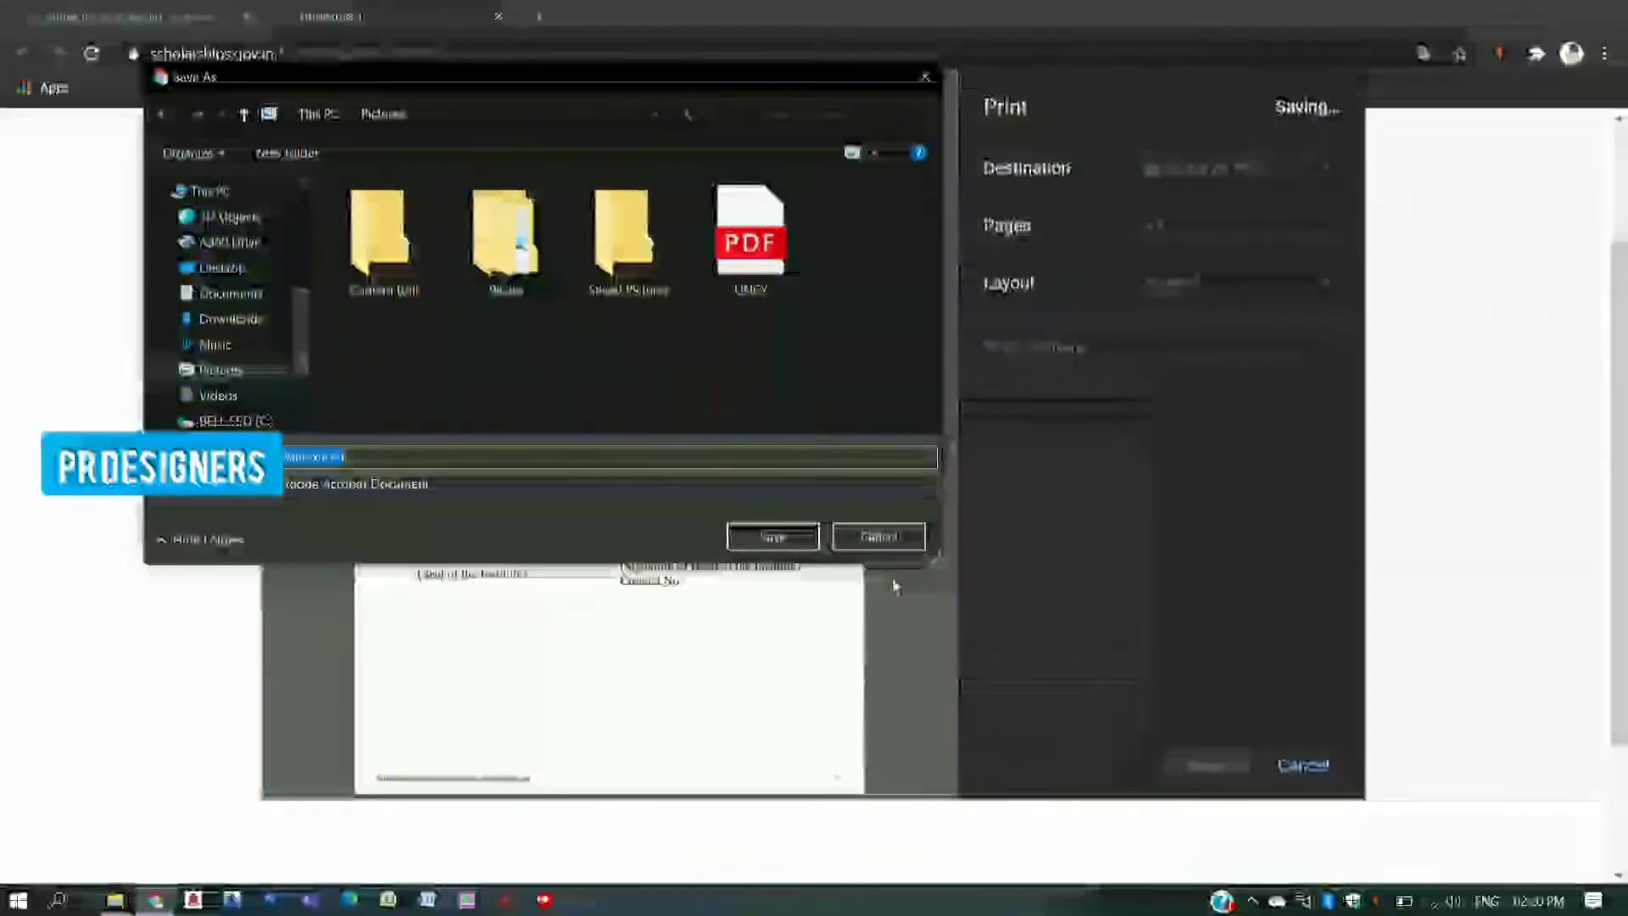
pyautogui.write('ASHIK')
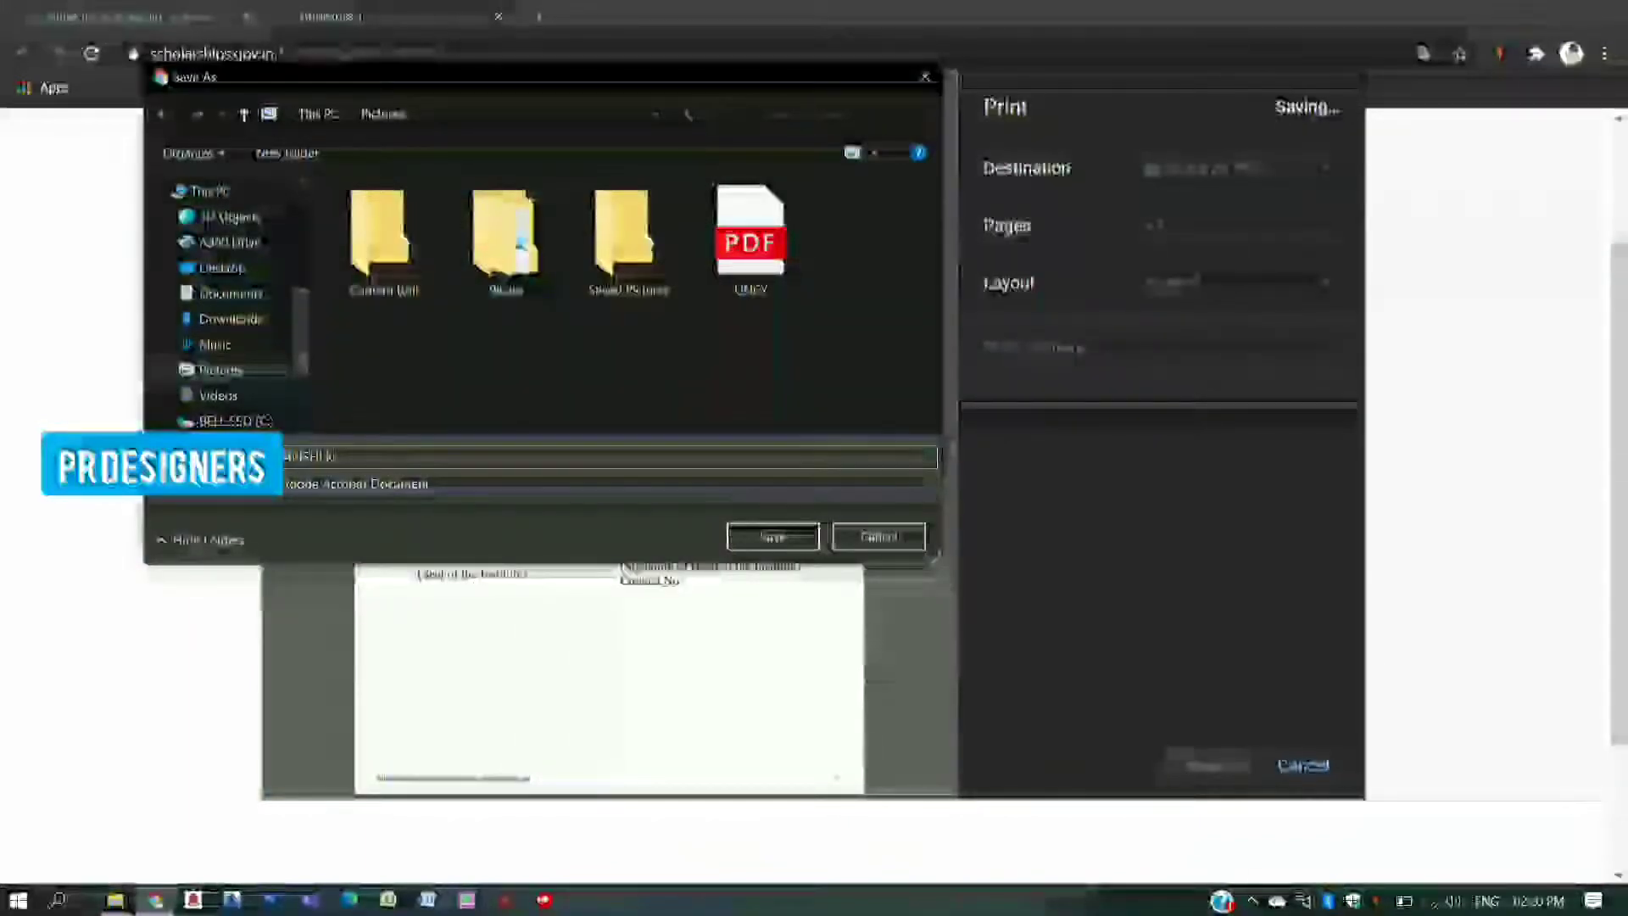
pyautogui.press('Return')
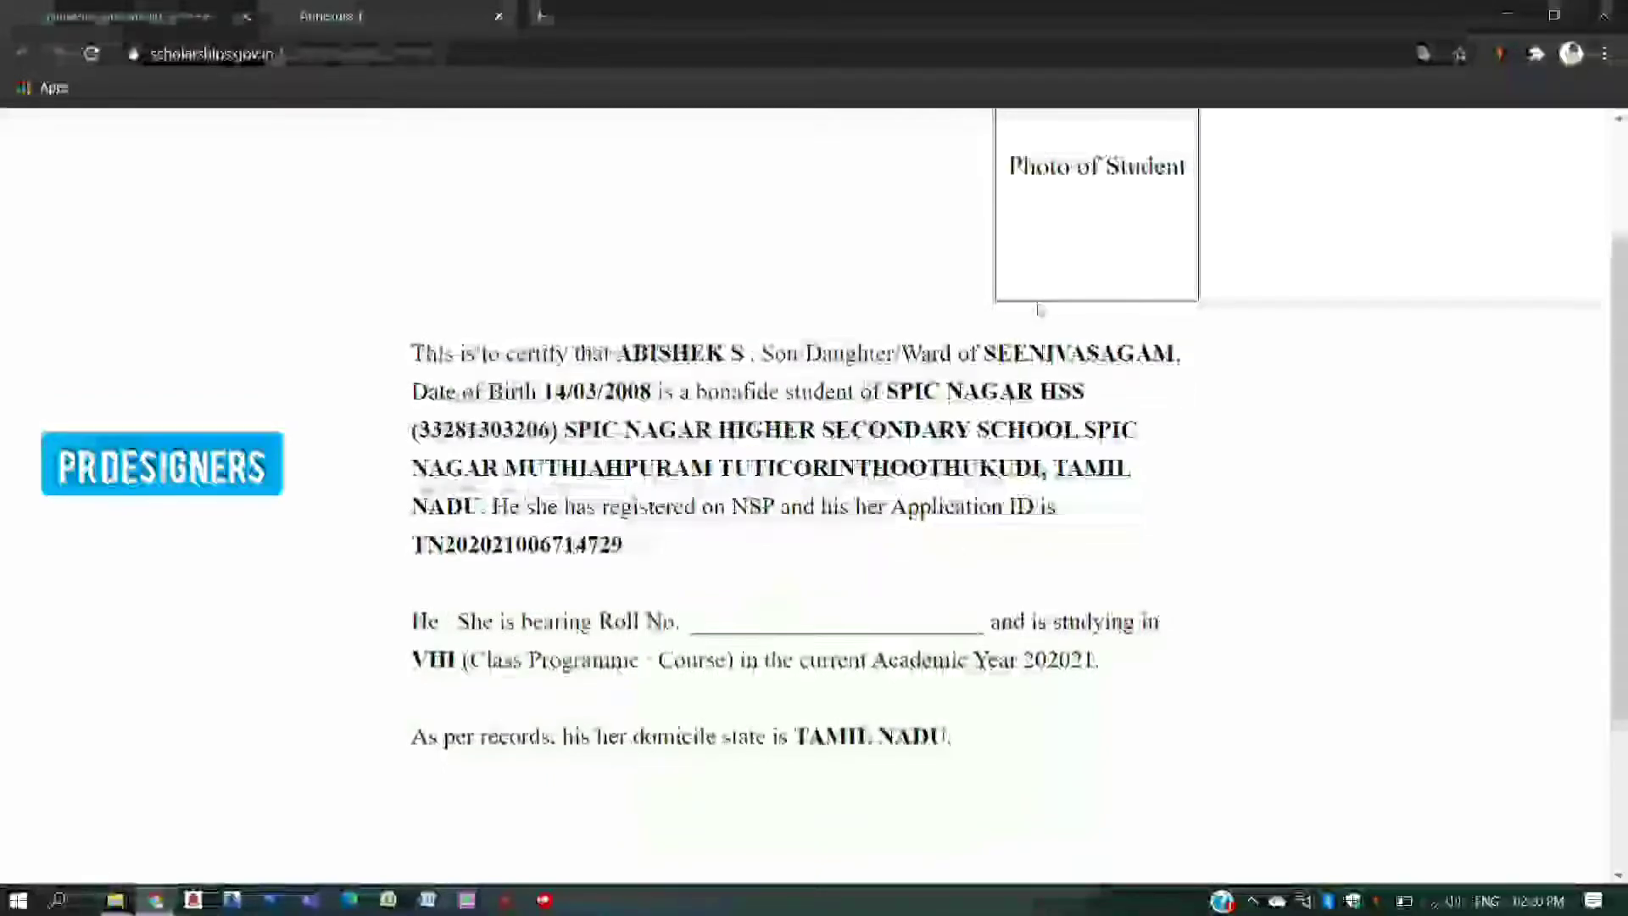
pyautogui.scroll(-3, 1032, 328)
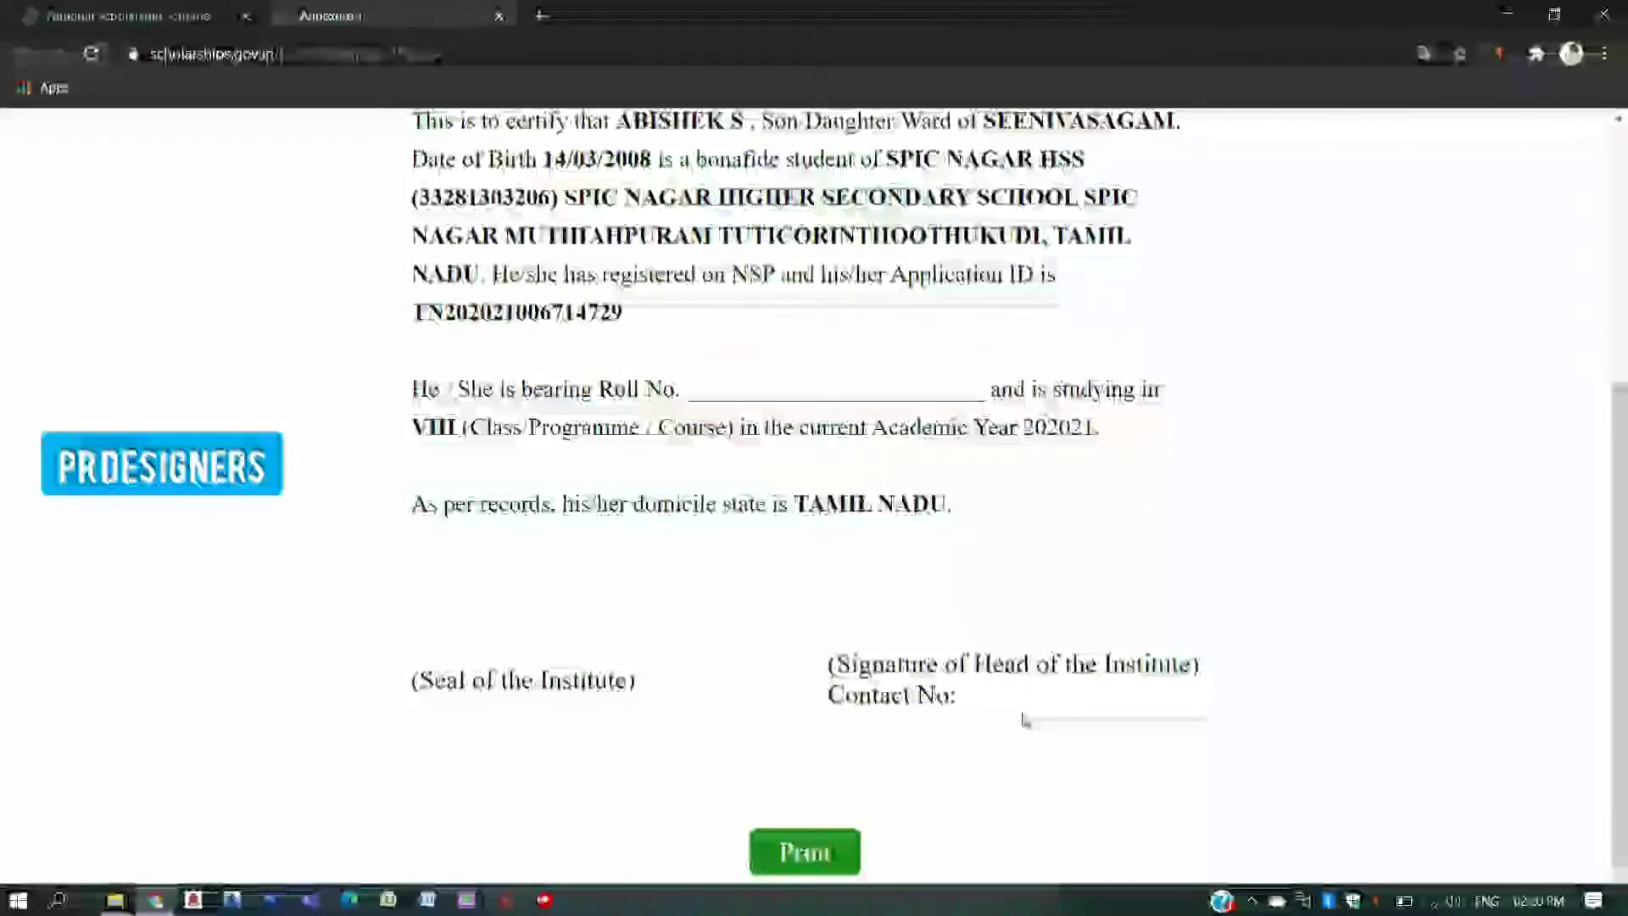
pyautogui.scroll(5, 1024, 720)
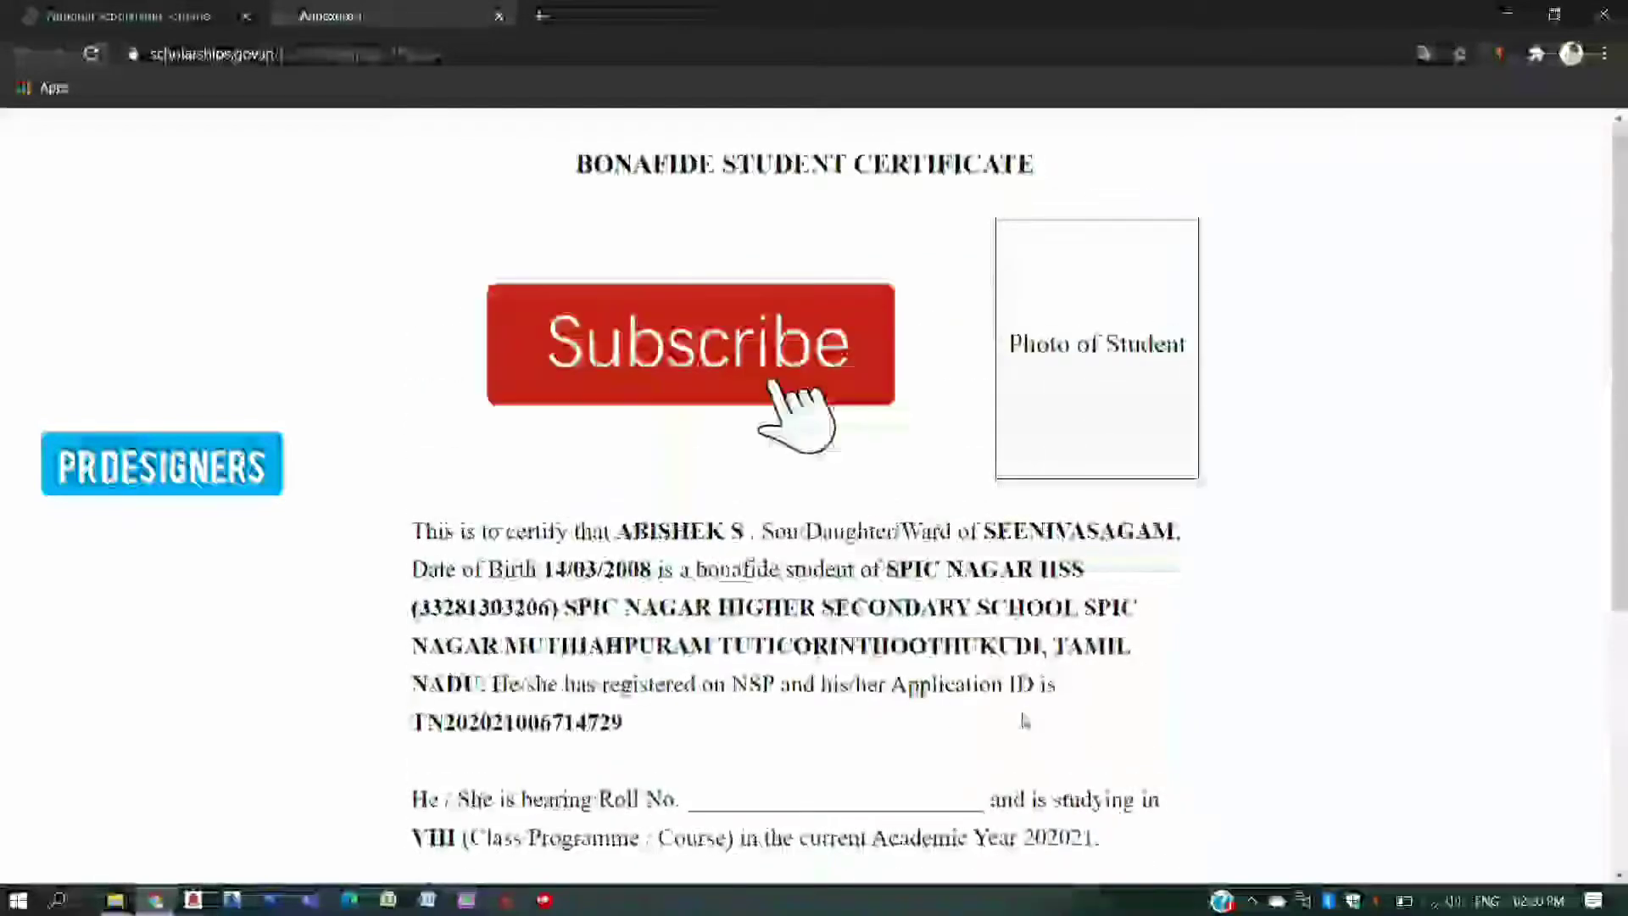